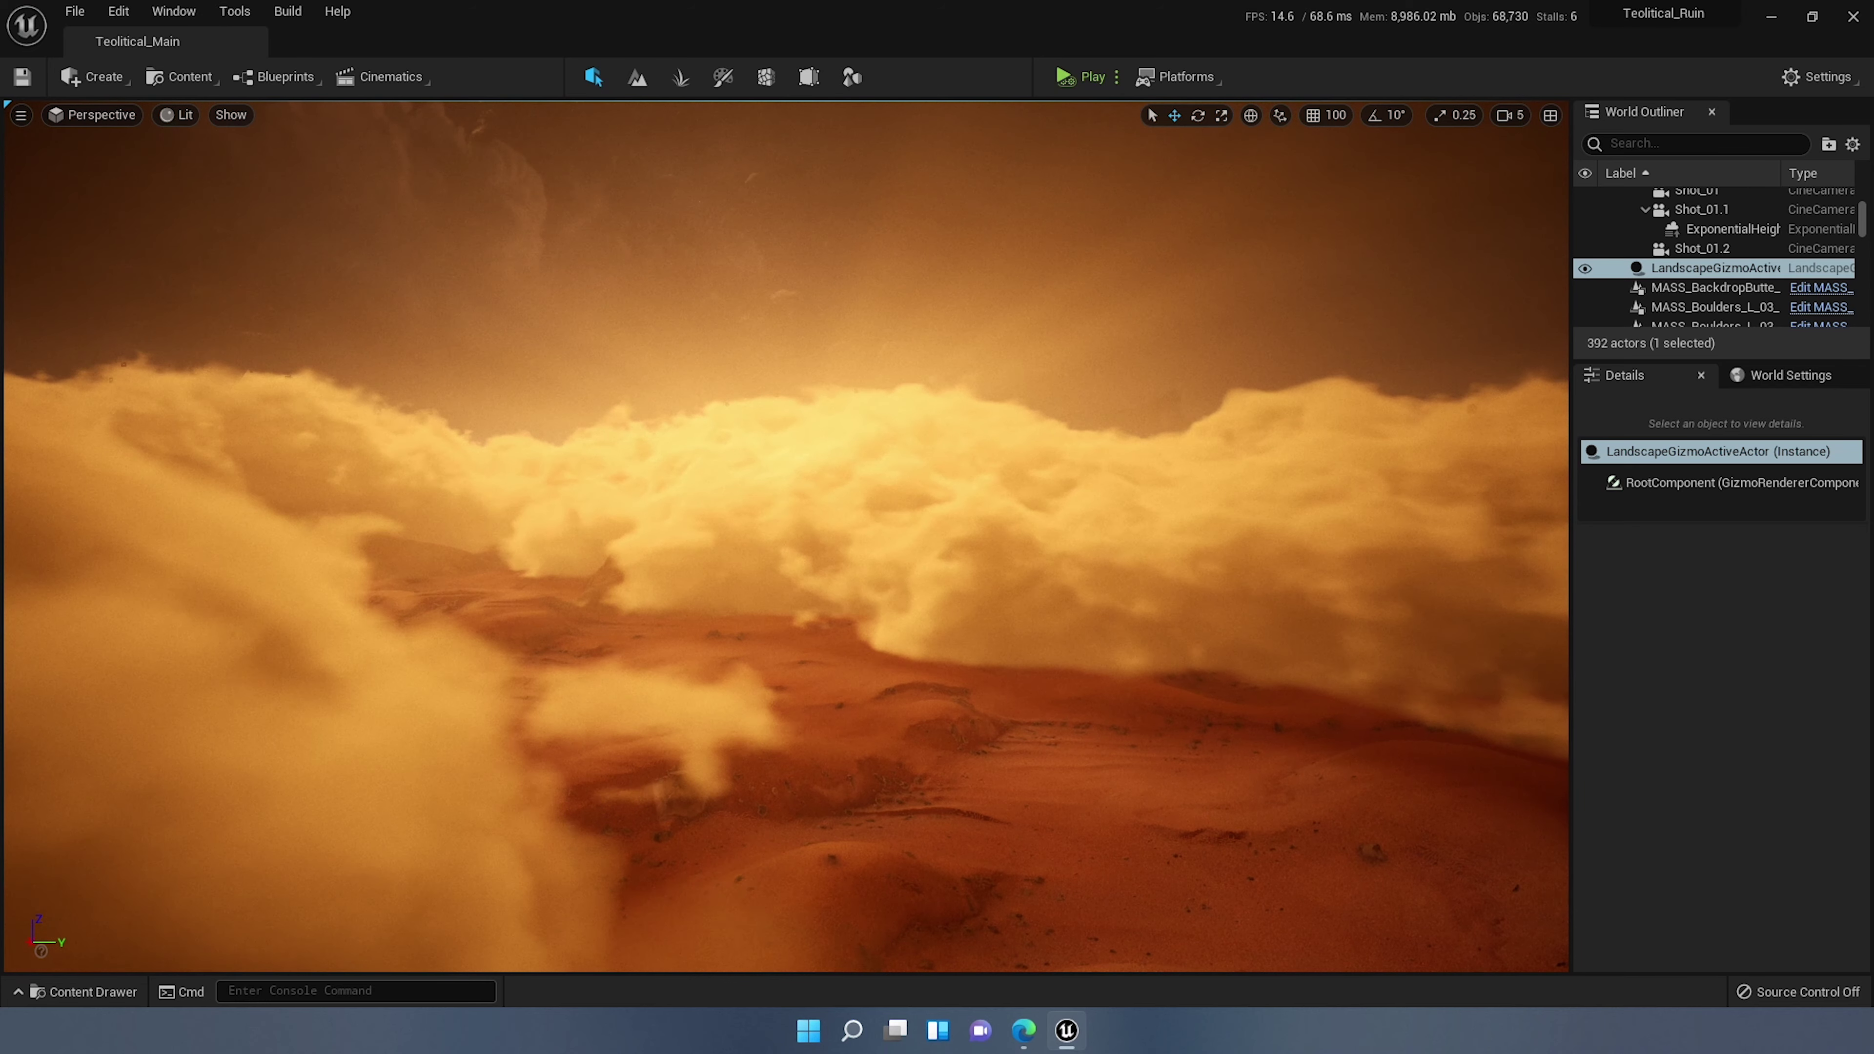
# Step: Set the Ultra_Dynamic_Weather actor's cloud coverage to 0.0
pyautogui.moveTo(787, 537); pyautogui.dragTo(484, 536, button='right')
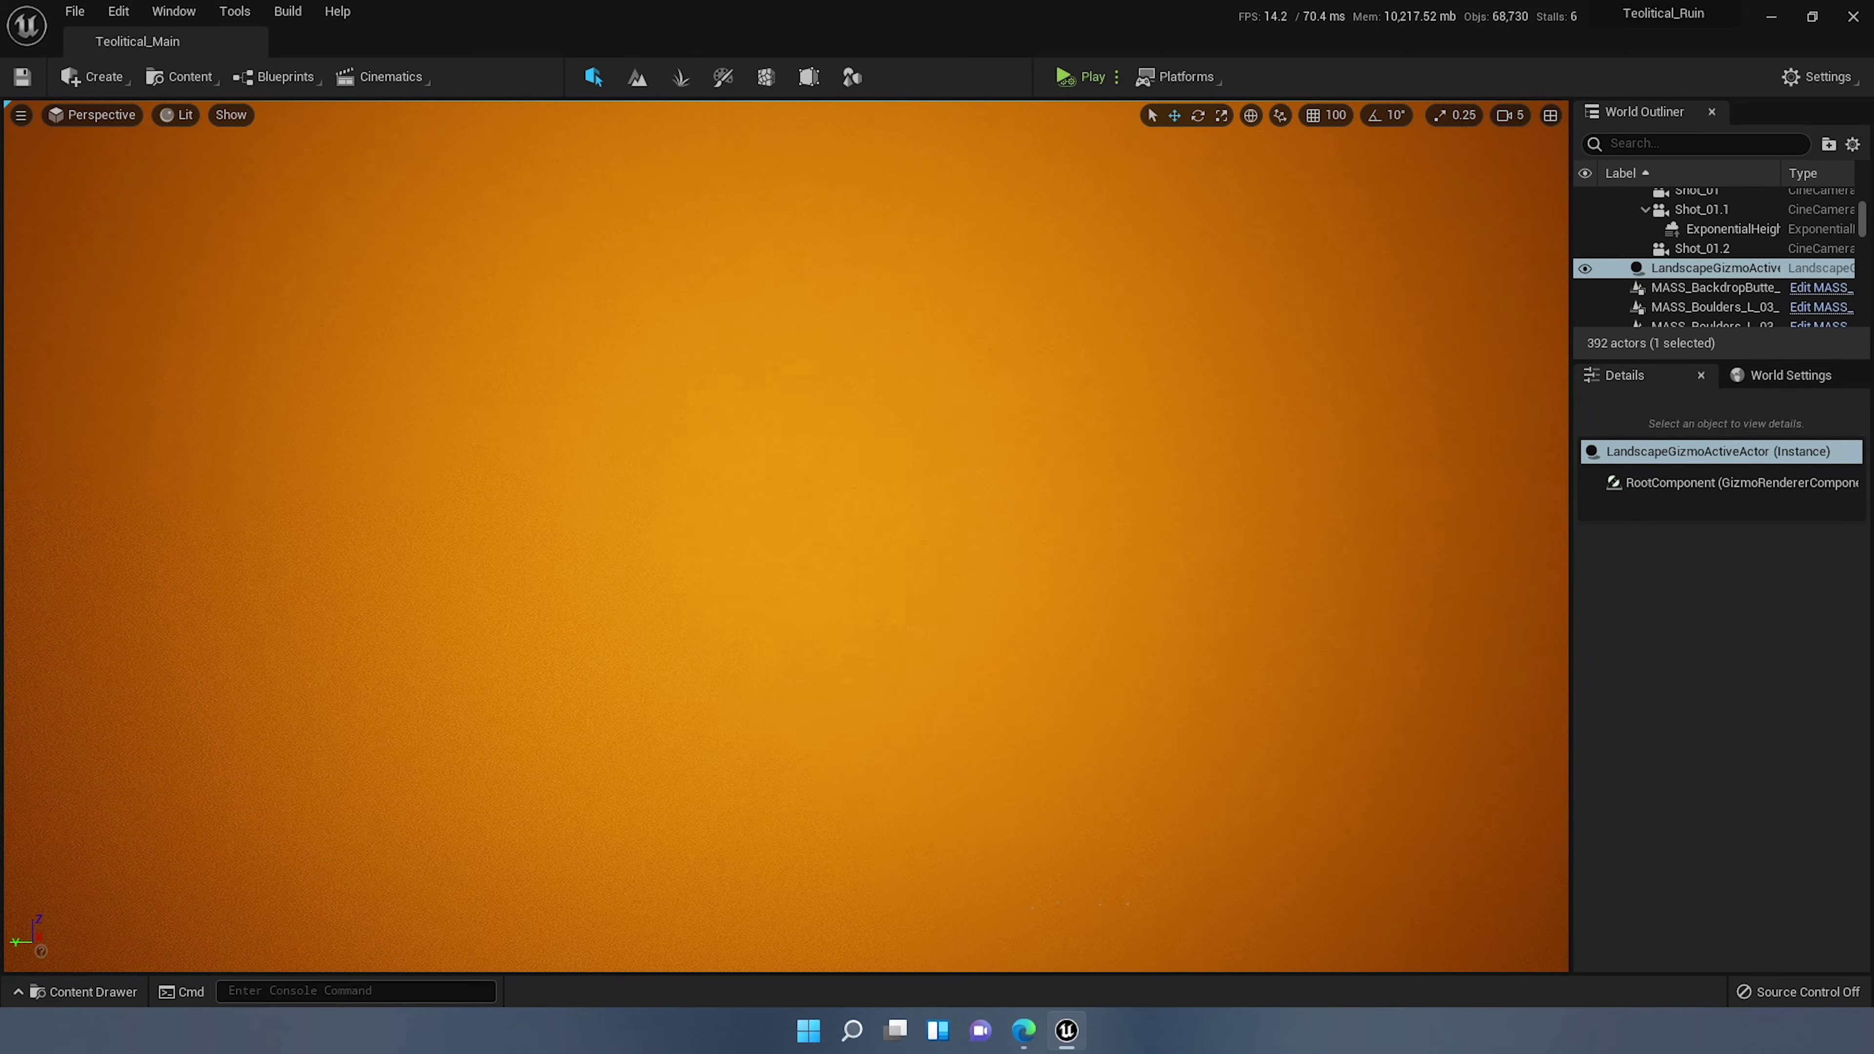
pyautogui.scroll(6, 1710, 264)
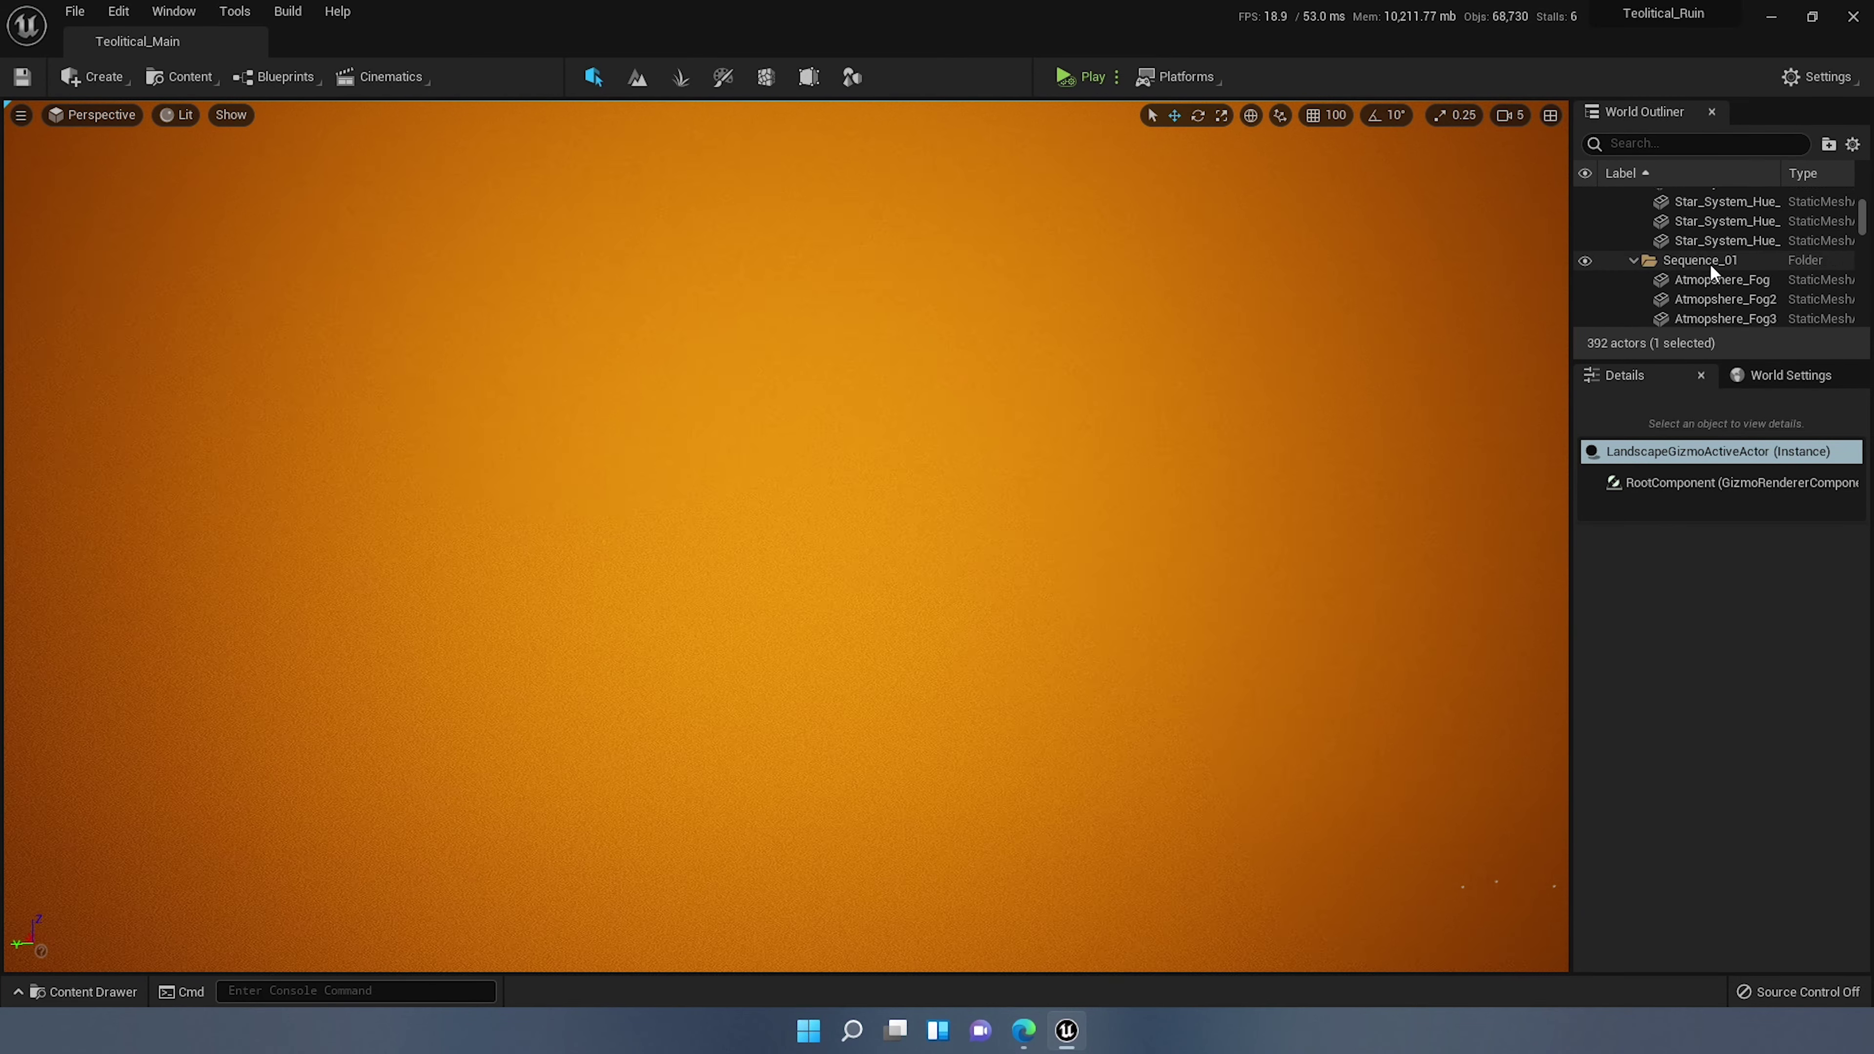
pyautogui.scroll(6, 1710, 262)
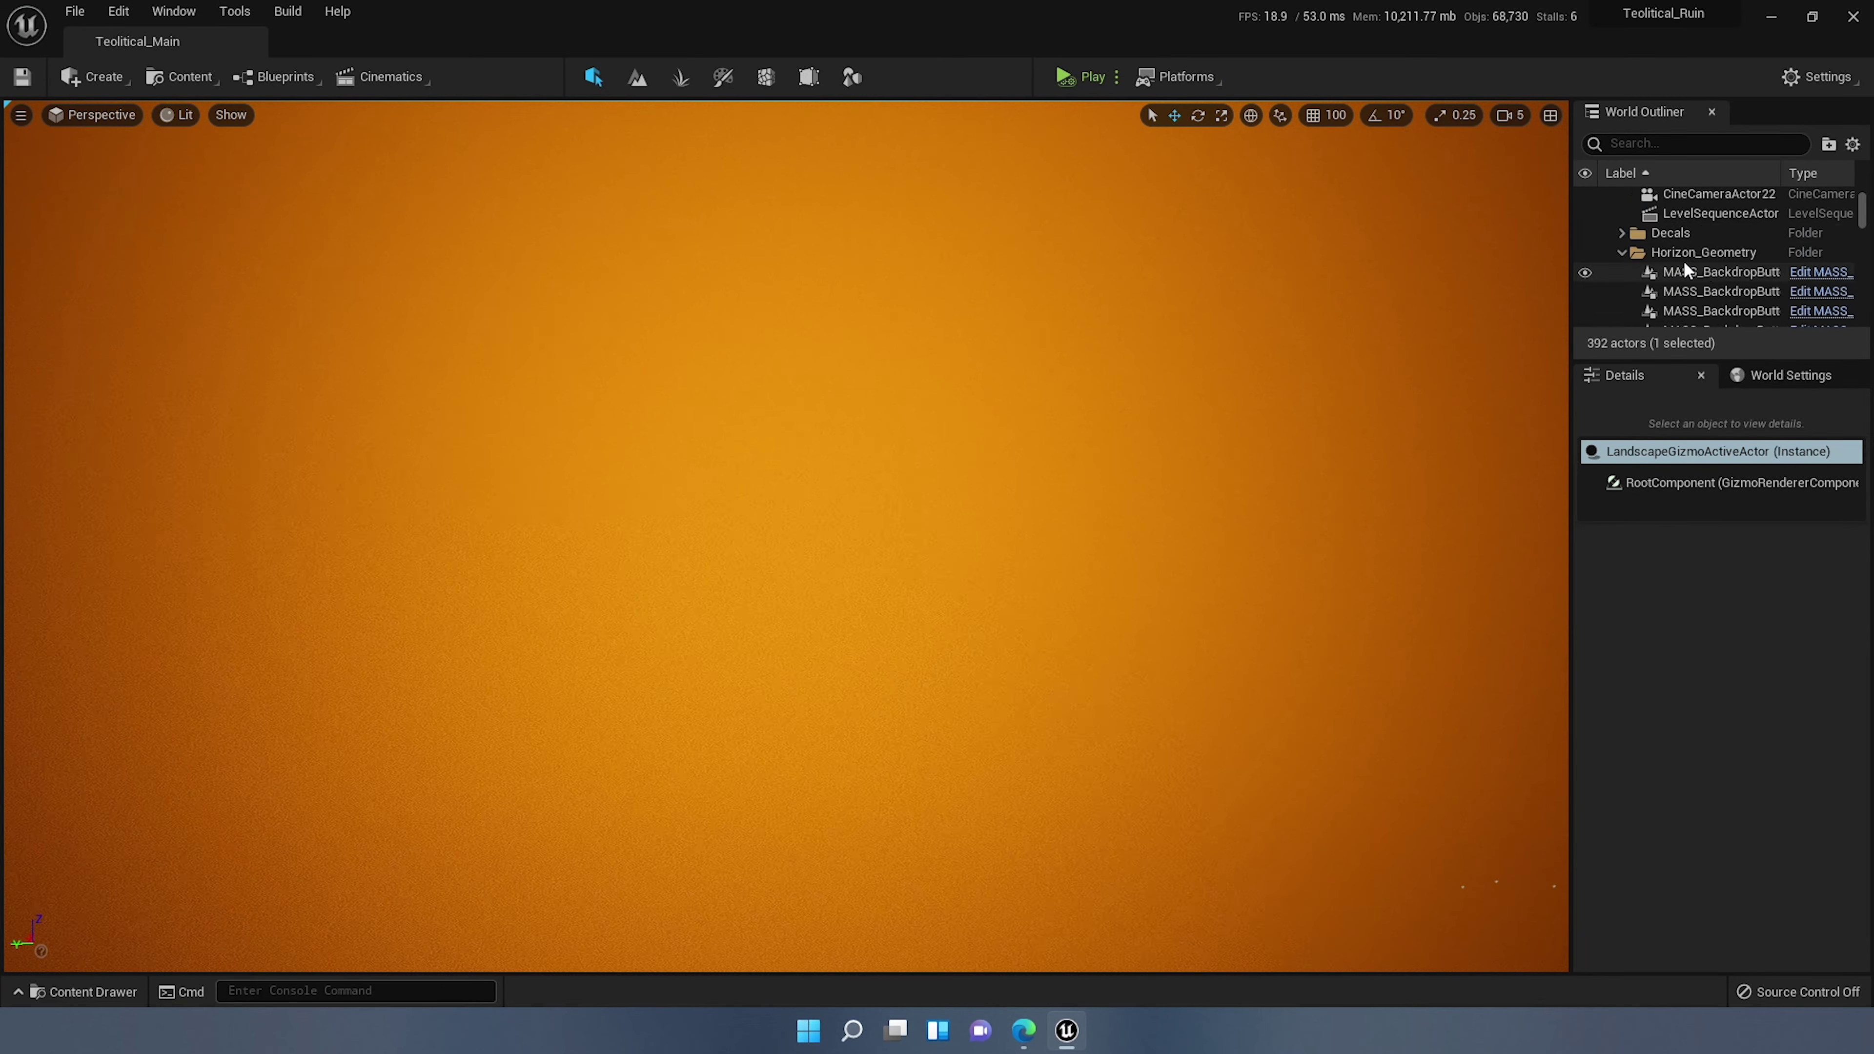
pyautogui.scroll(3, 1697, 259)
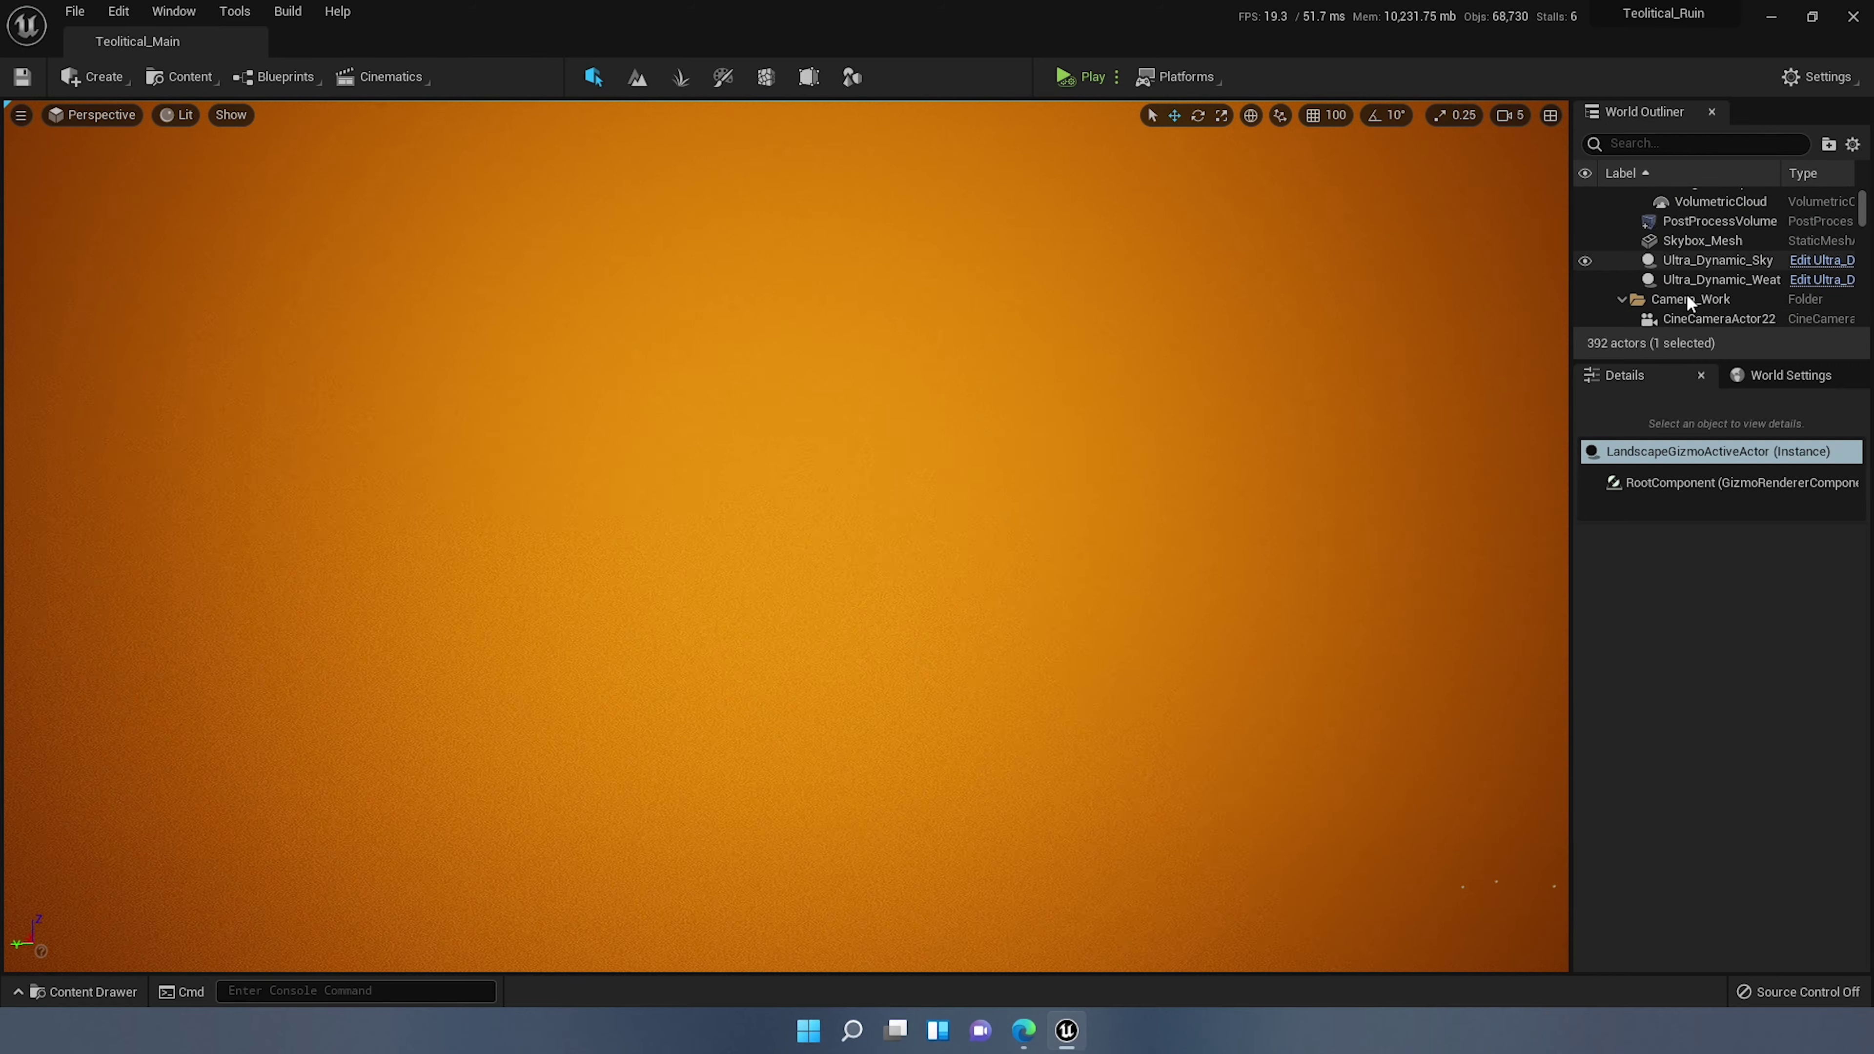
pyautogui.click(1704, 260)
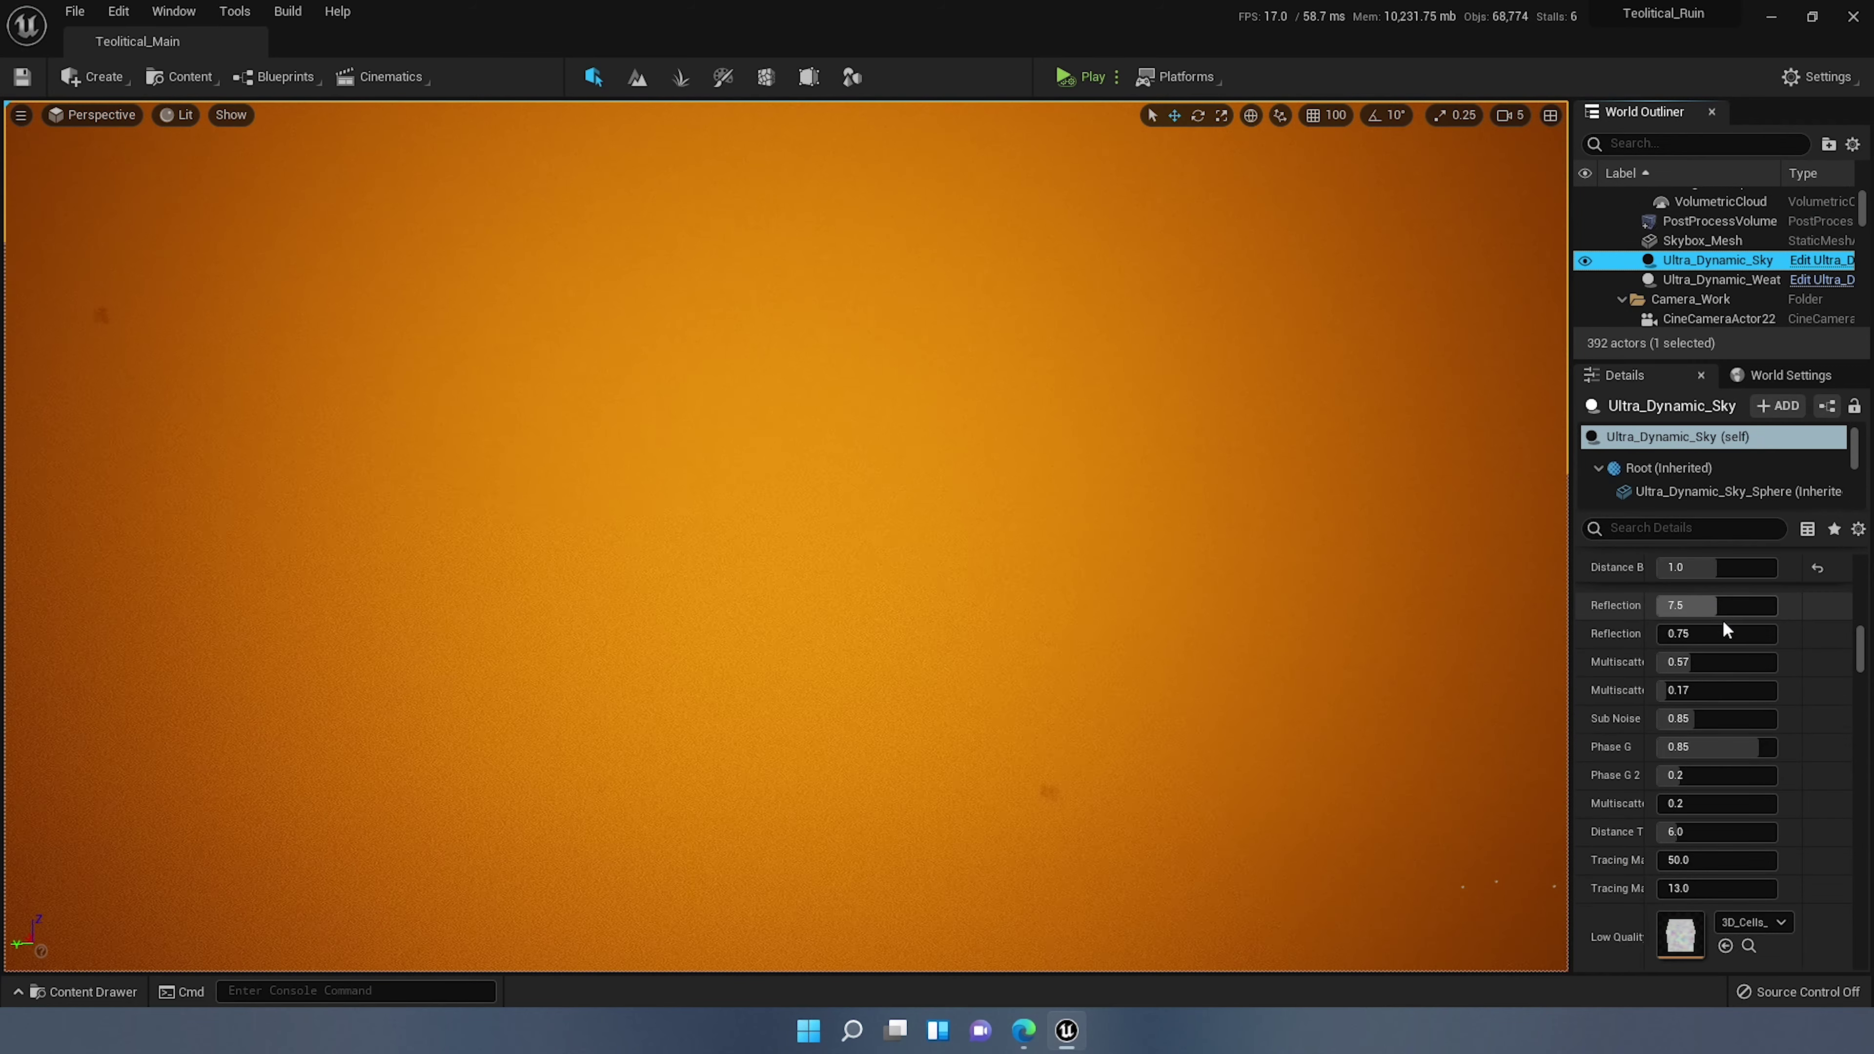
pyautogui.scroll(15, 1727, 621)
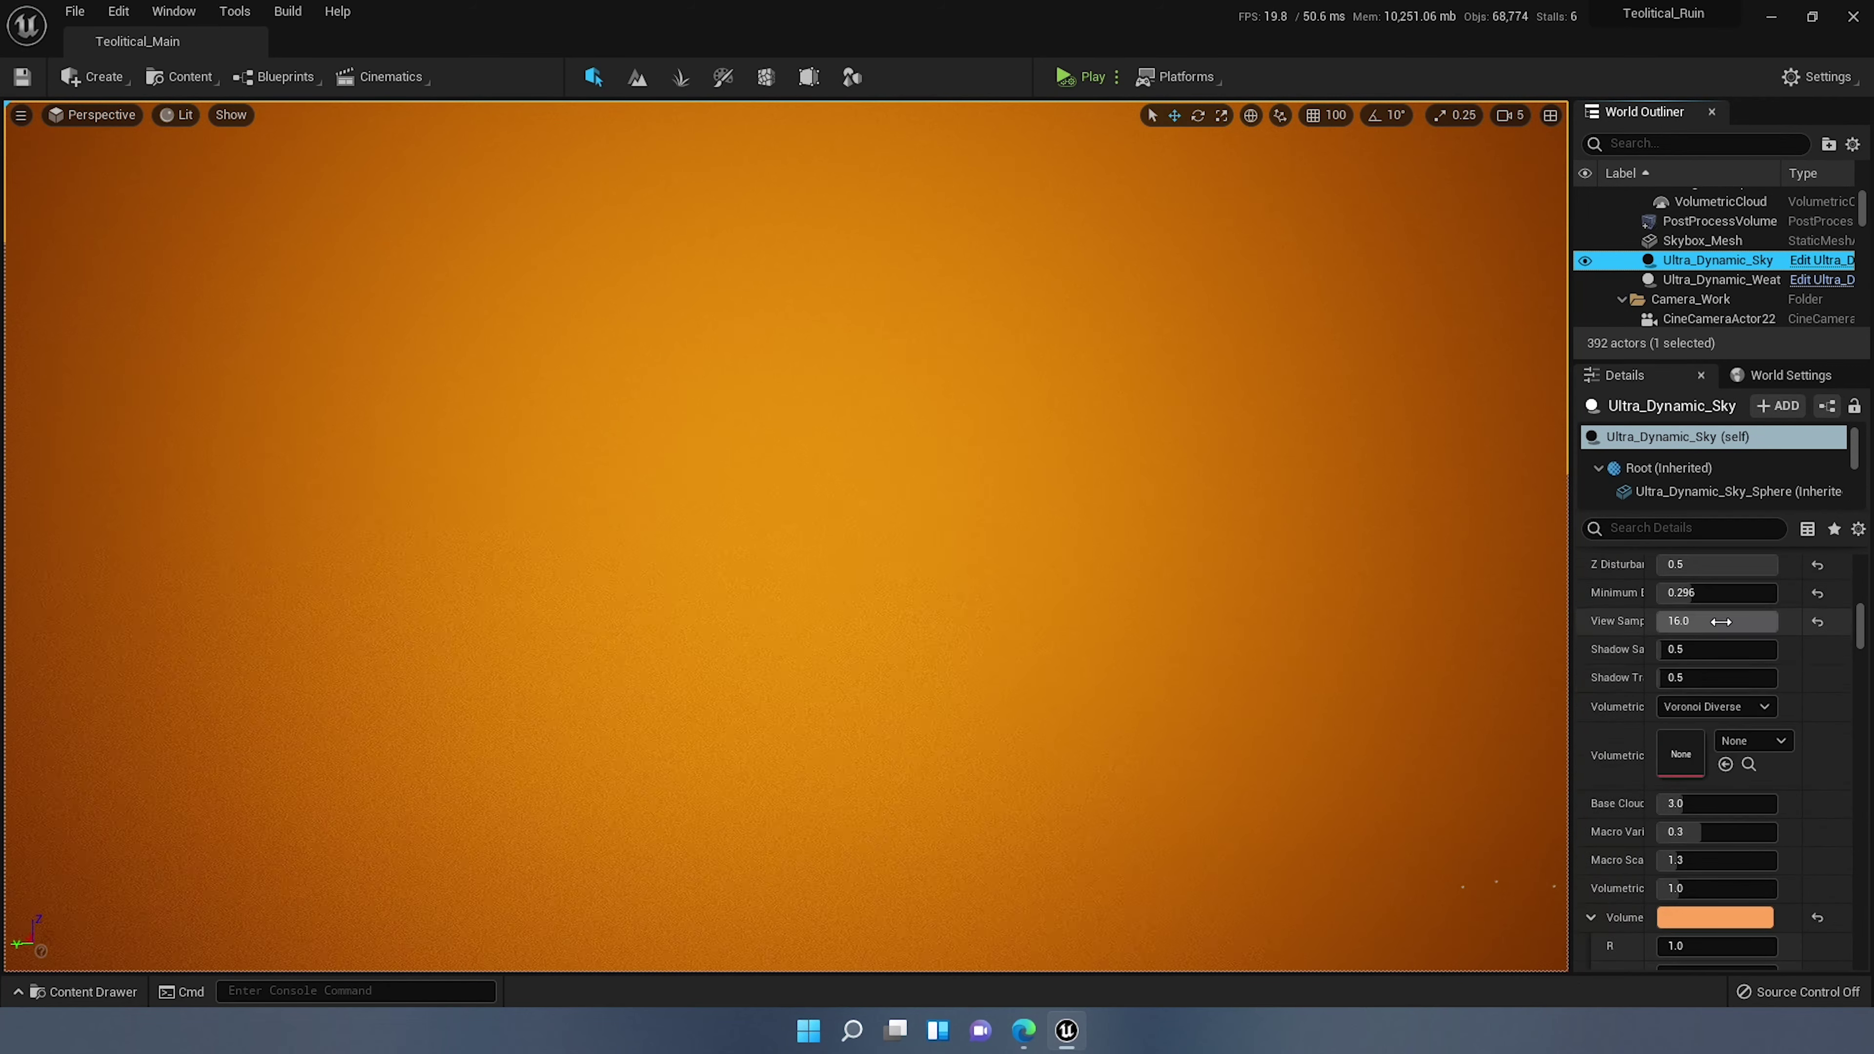
pyautogui.scroll(15, 1713, 621)
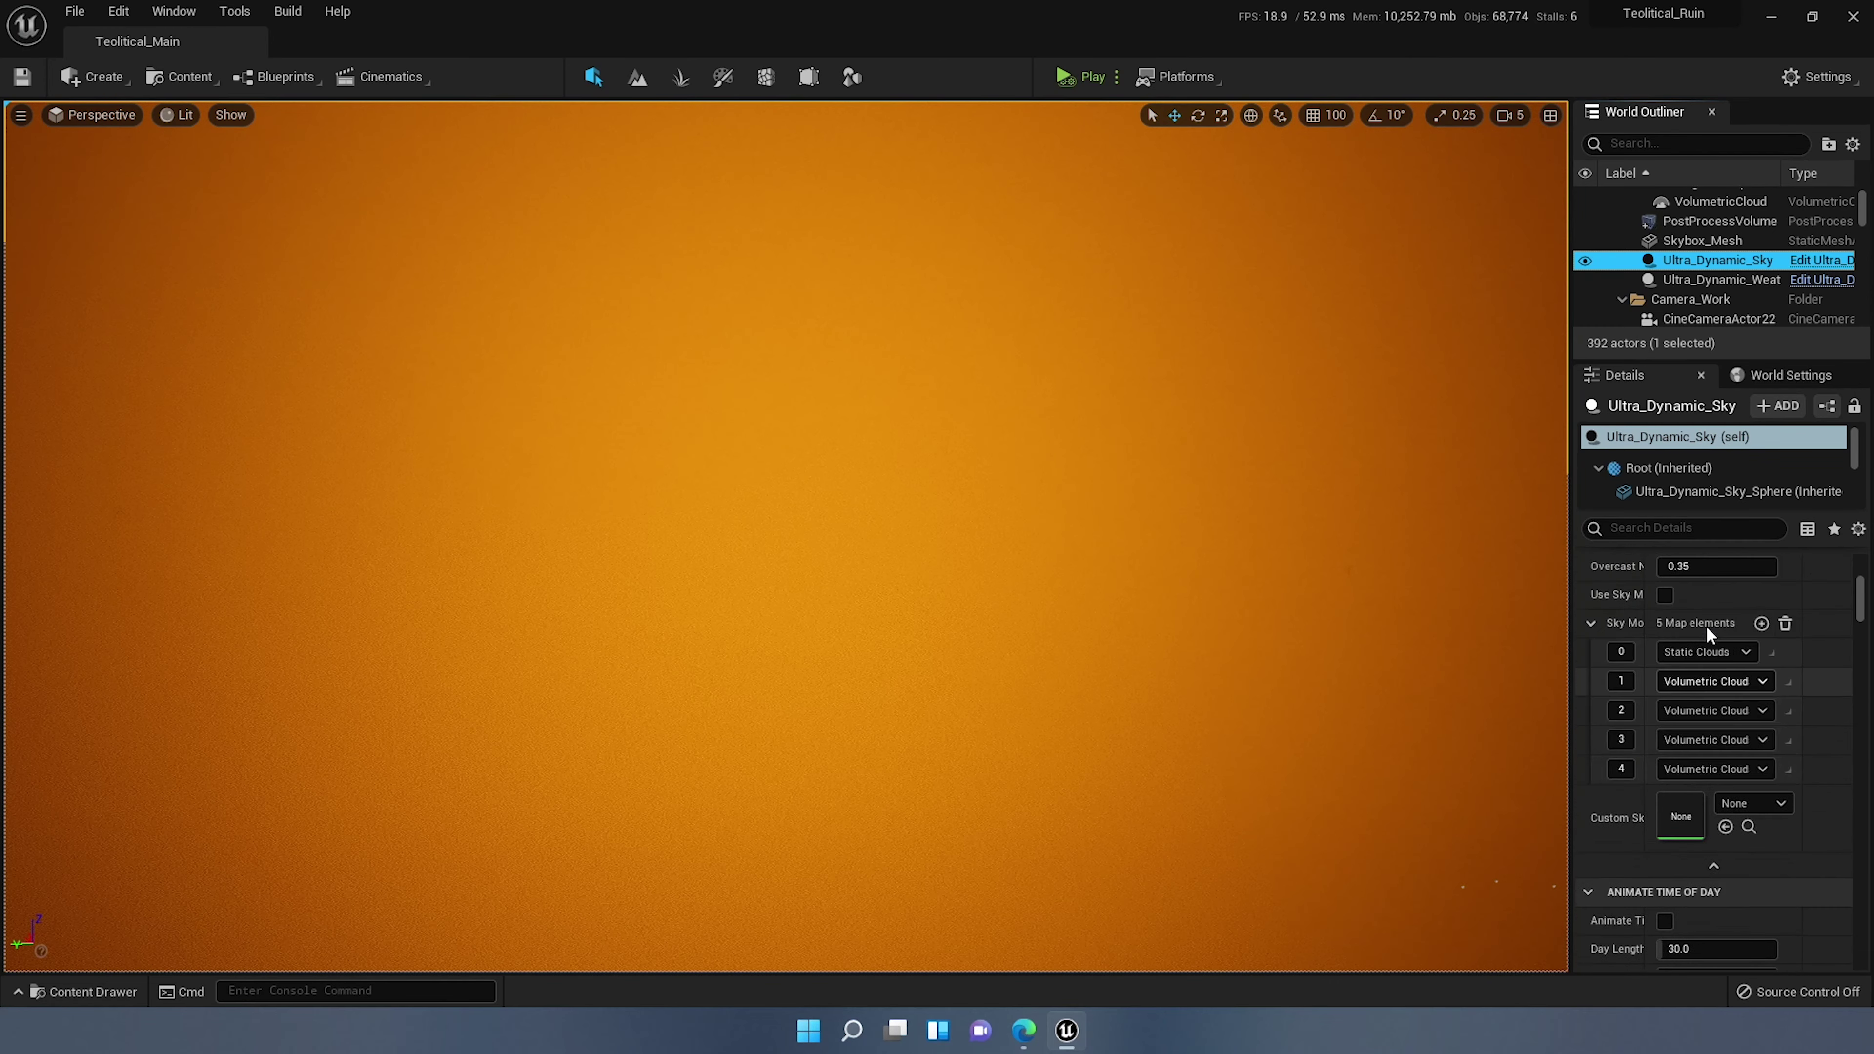
pyautogui.scroll(15, 1711, 625)
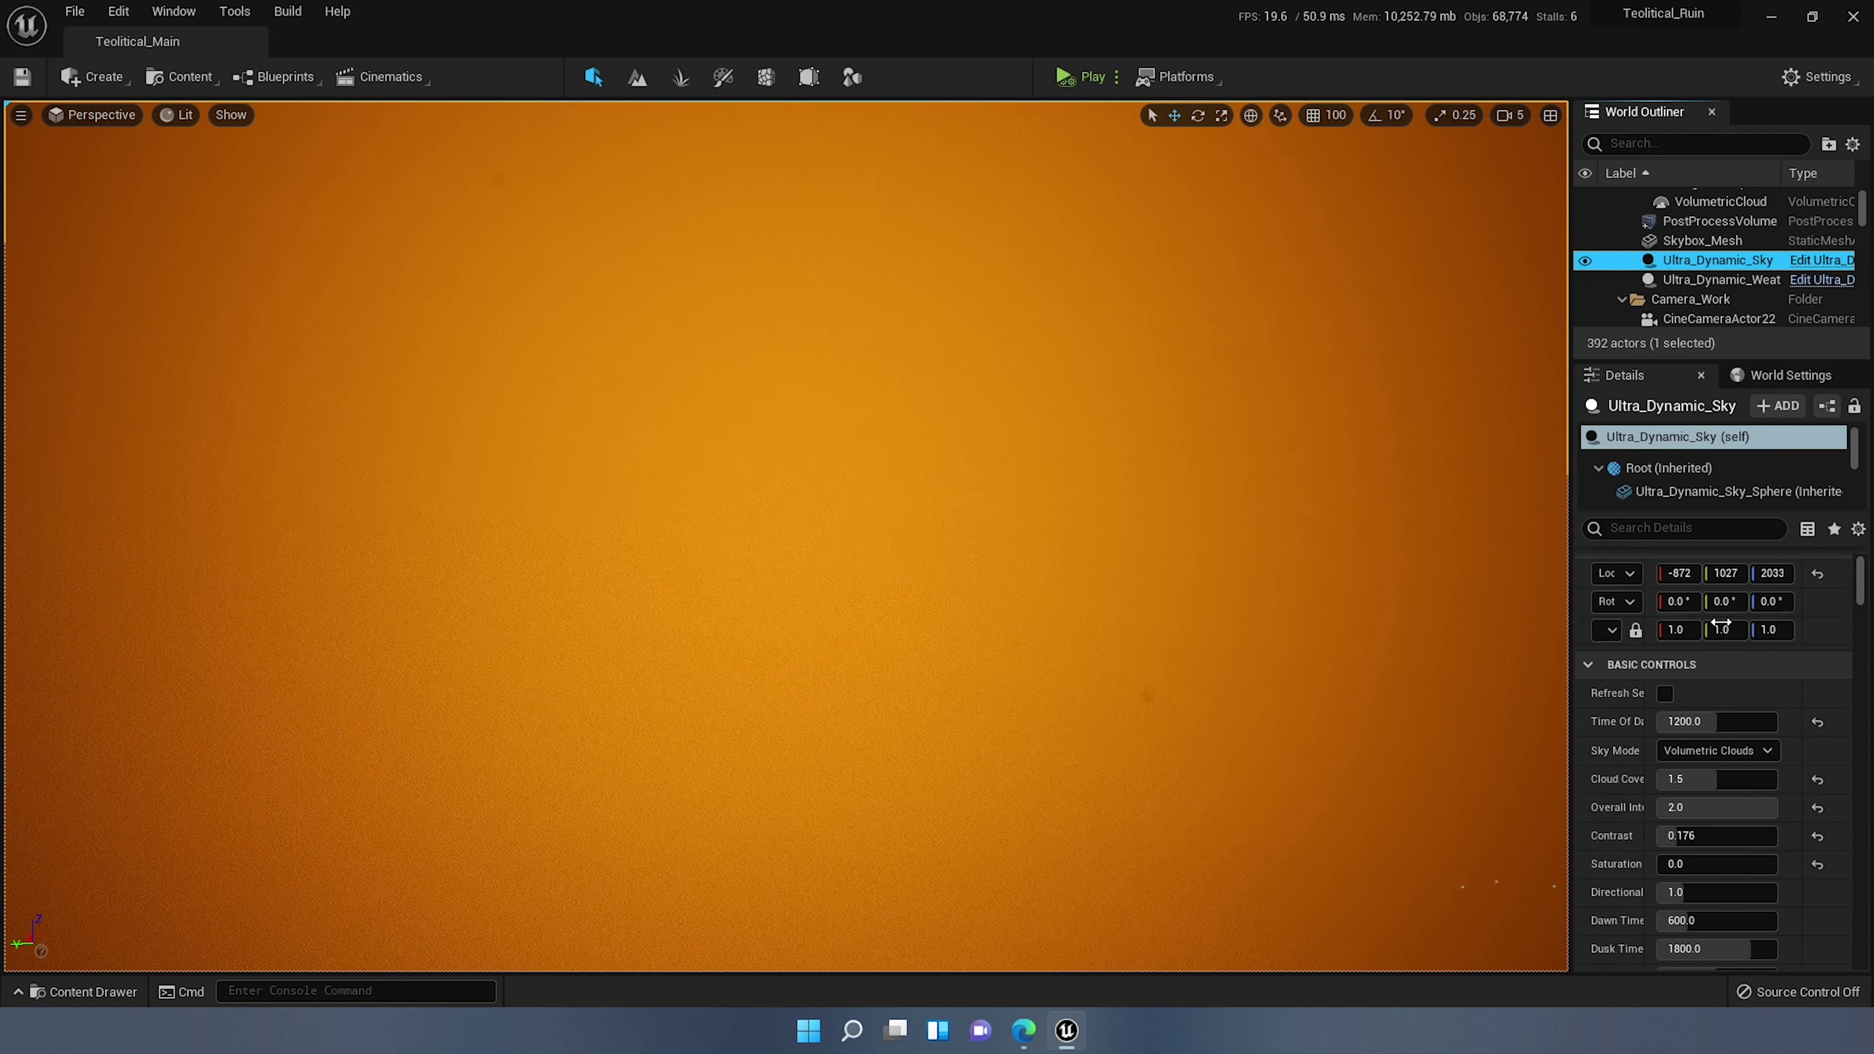
pyautogui.scroll(-2, 1723, 605)
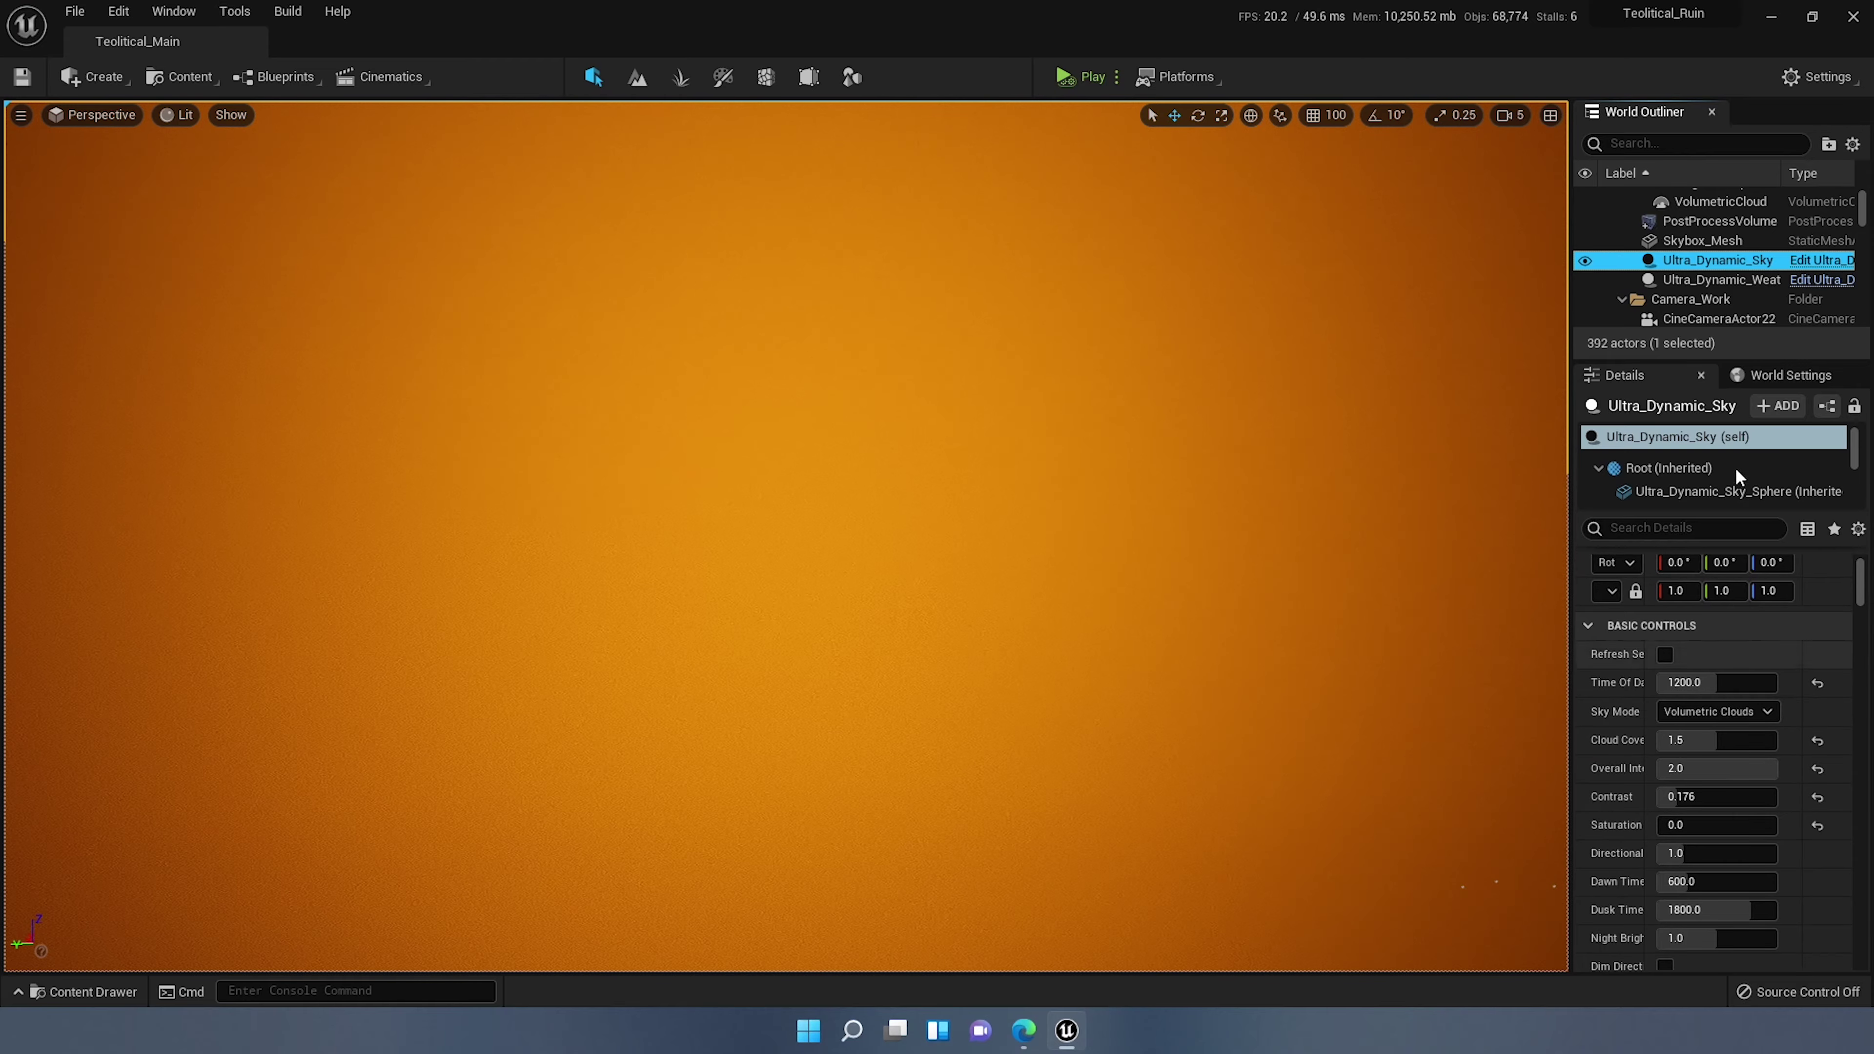
pyautogui.click(1705, 282)
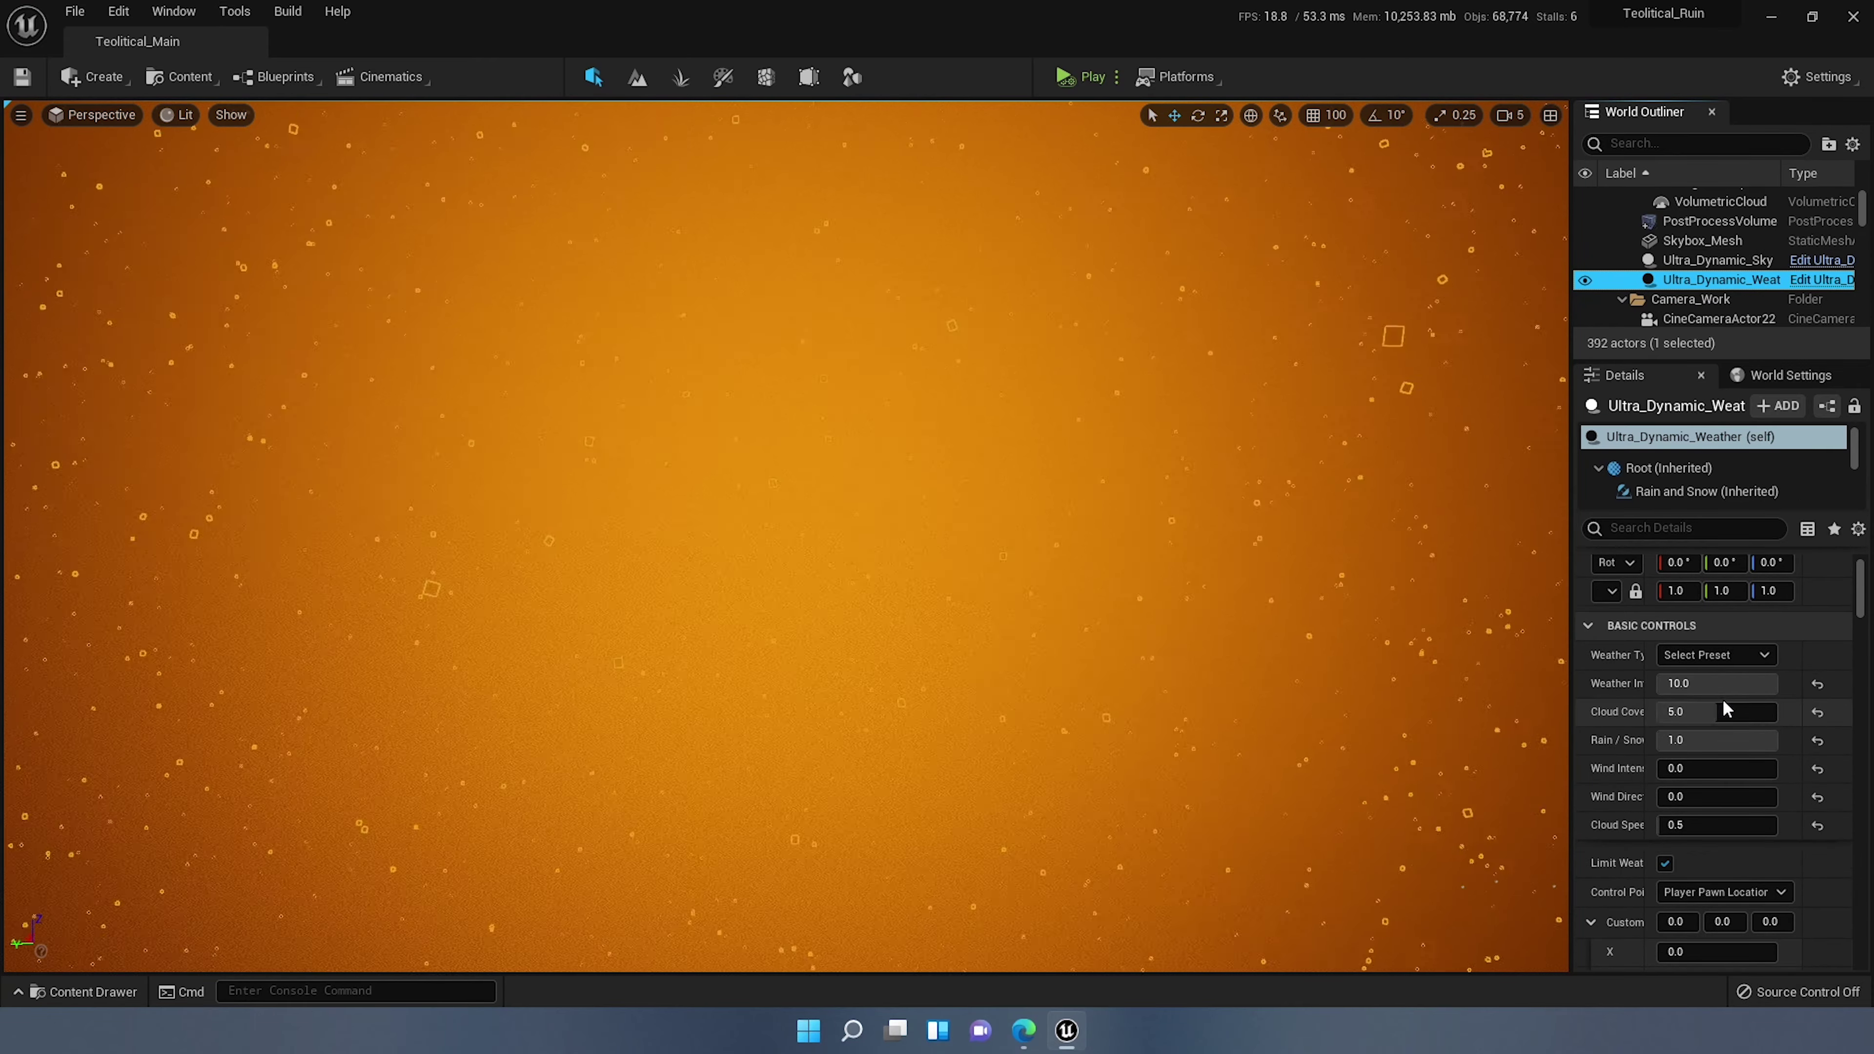
pyautogui.moveTo(1722, 710); pyautogui.dragTo(1660, 710)
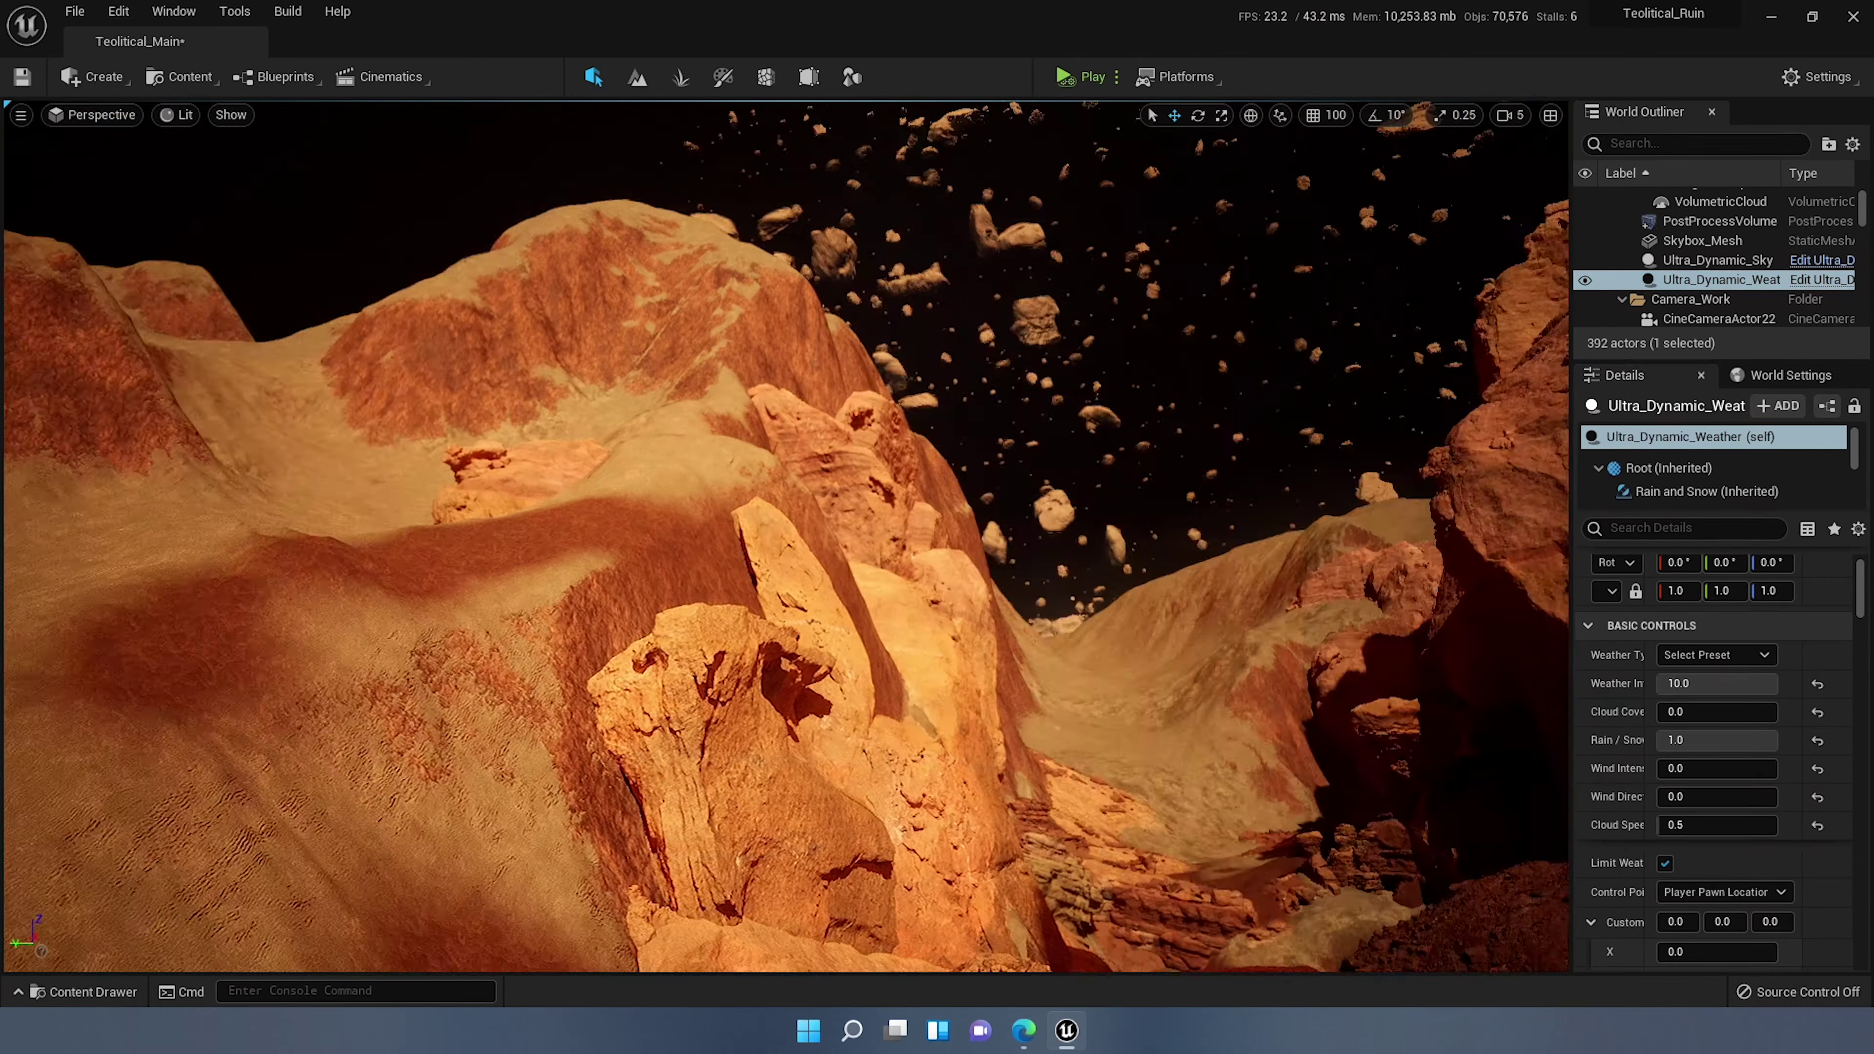
# Step: Fly through the canyon to a close view of the tall rock walls with the sunlit rubble slope
pyautogui.moveTo(787, 536); pyautogui.dragTo(1233, 819, button='right')
pyautogui.press('w')
pyautogui.press('e')
pyautogui.press('q')
pyautogui.press('q')
pyautogui.press('e')
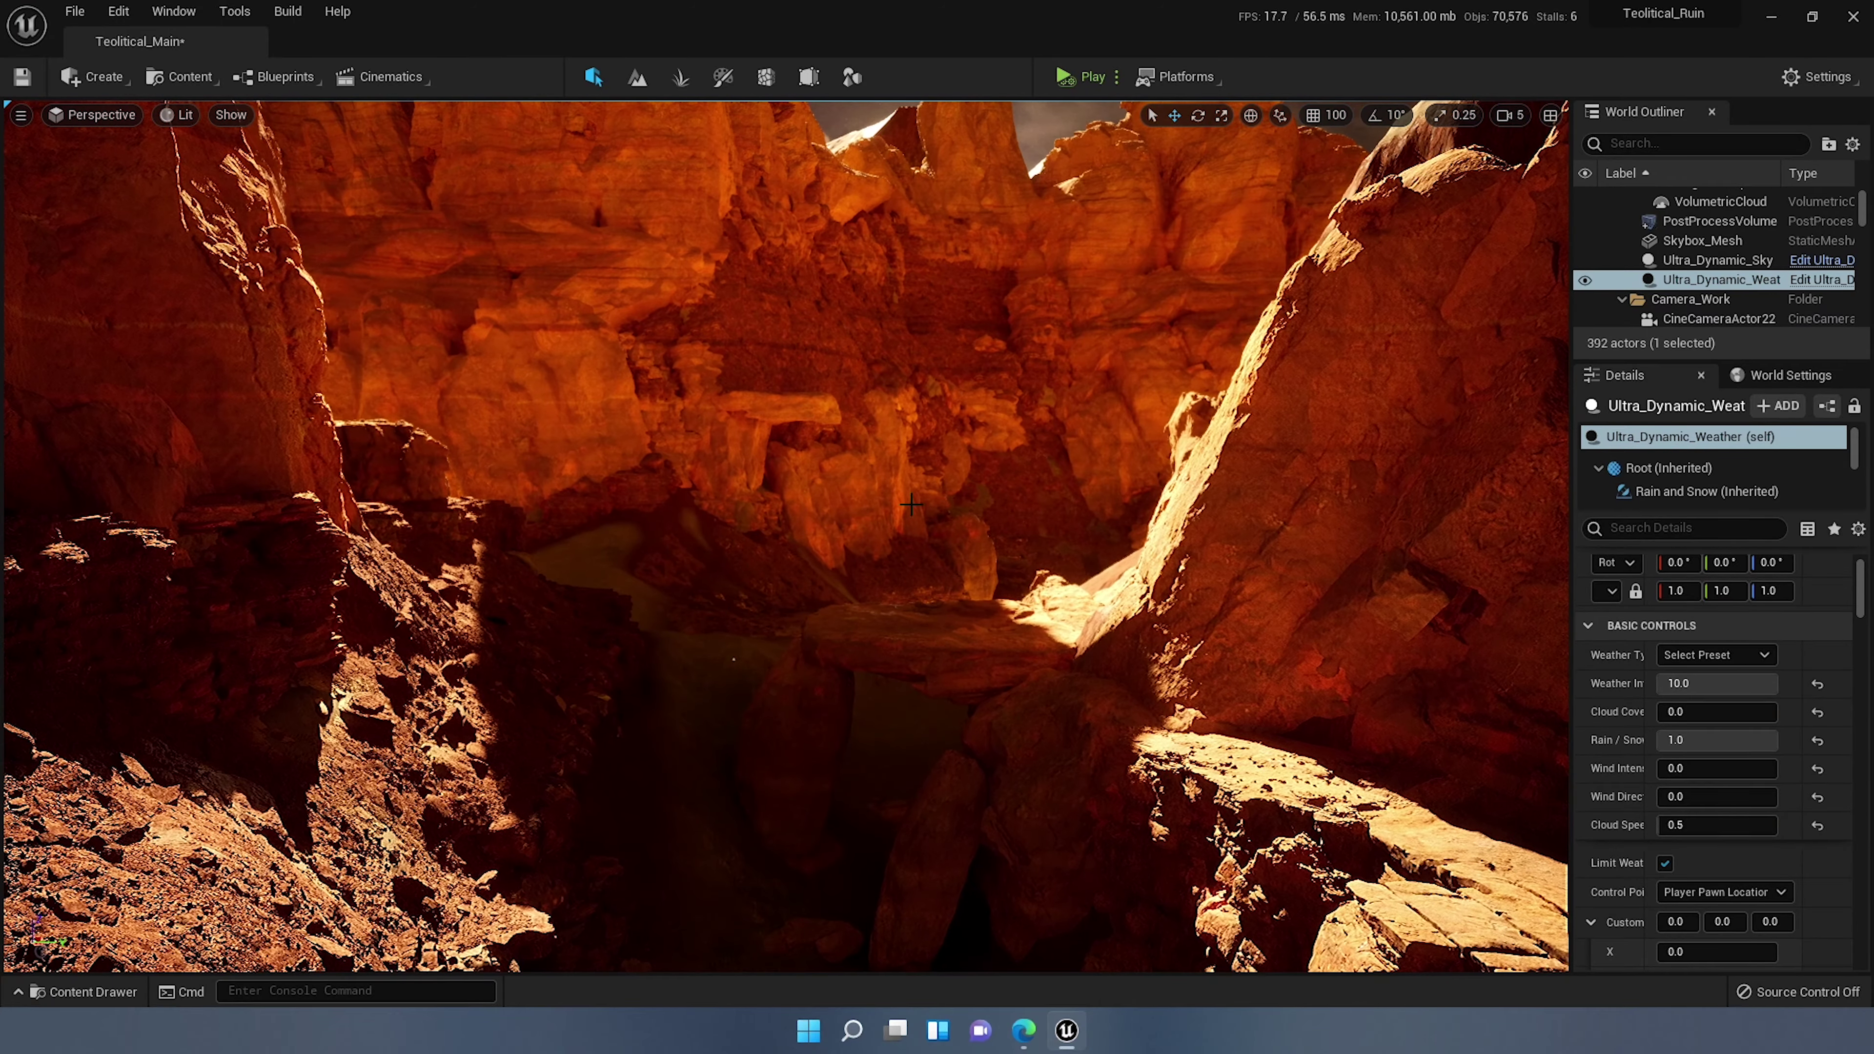
pyautogui.moveTo(912, 505); pyautogui.dragTo(443, 421, button='right')
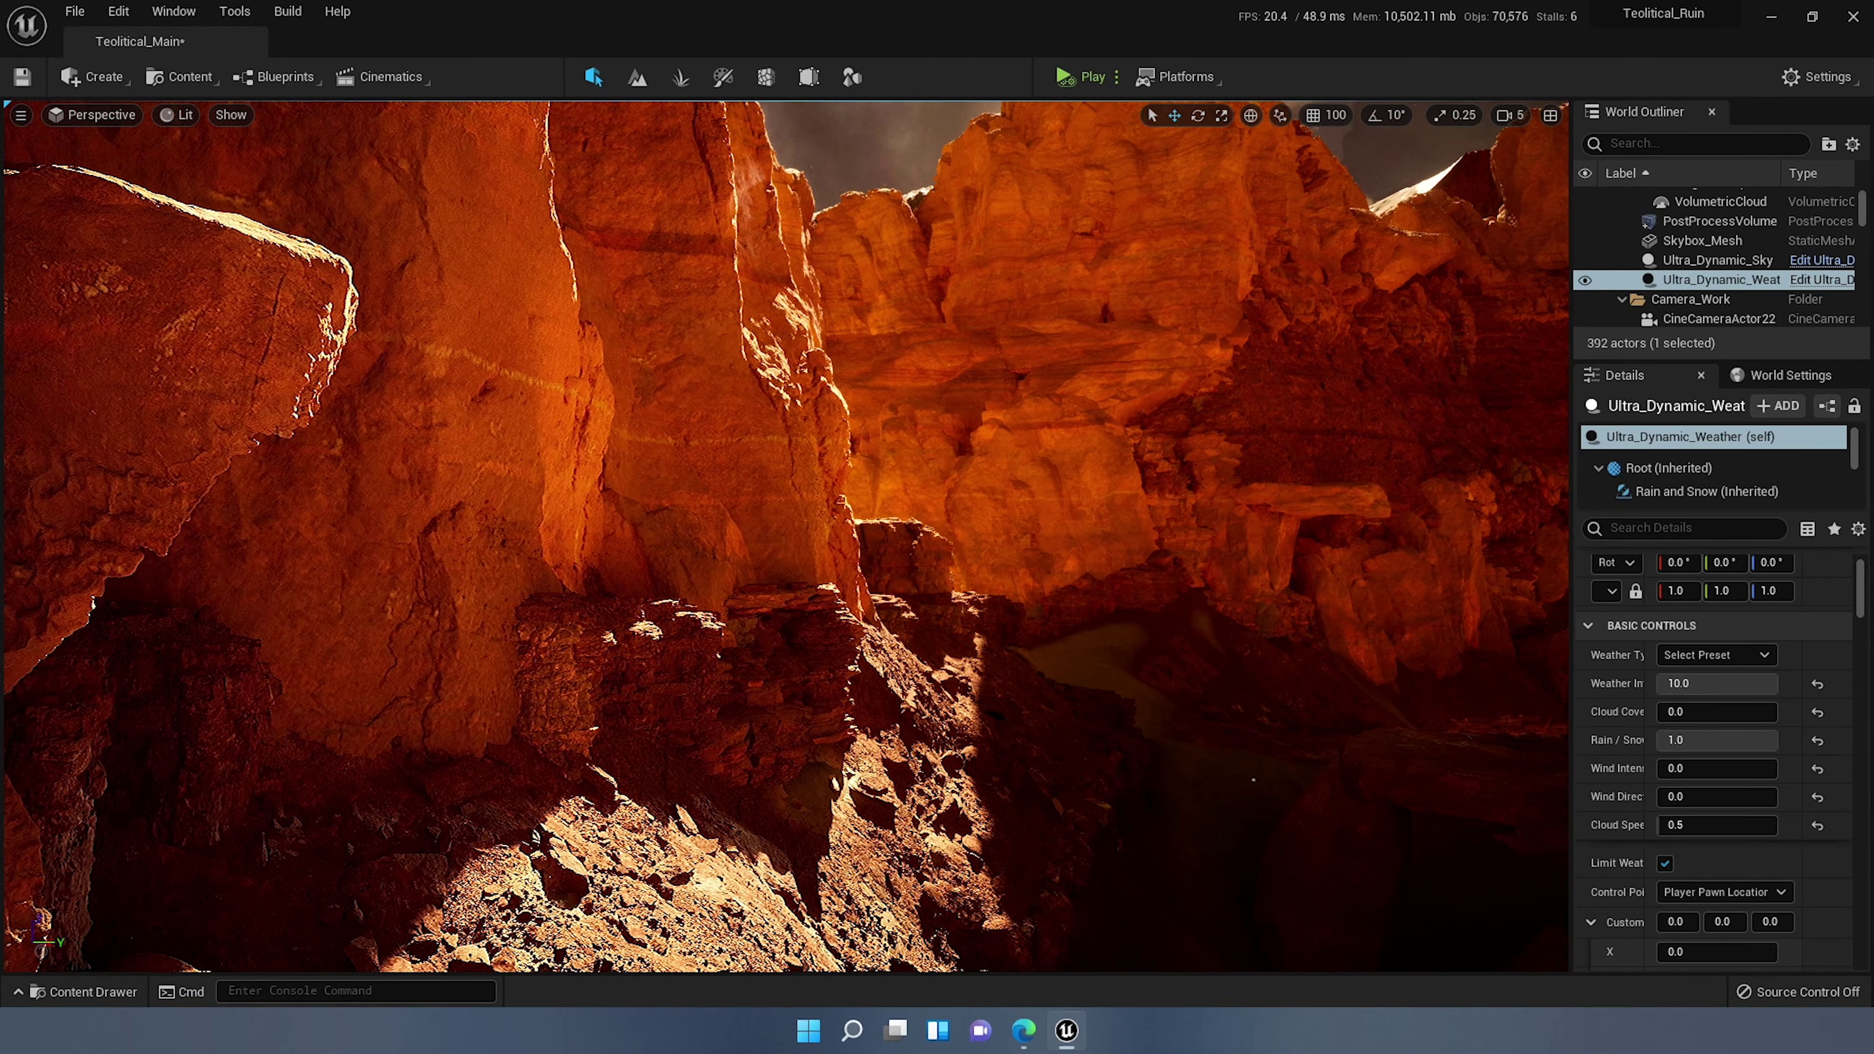
# Step: Enlarge the post-process material instance window and place it so its parameters and the level's rock walls show side by side
pyautogui.moveTo(1313, 215); pyautogui.dragTo(1292, 219)
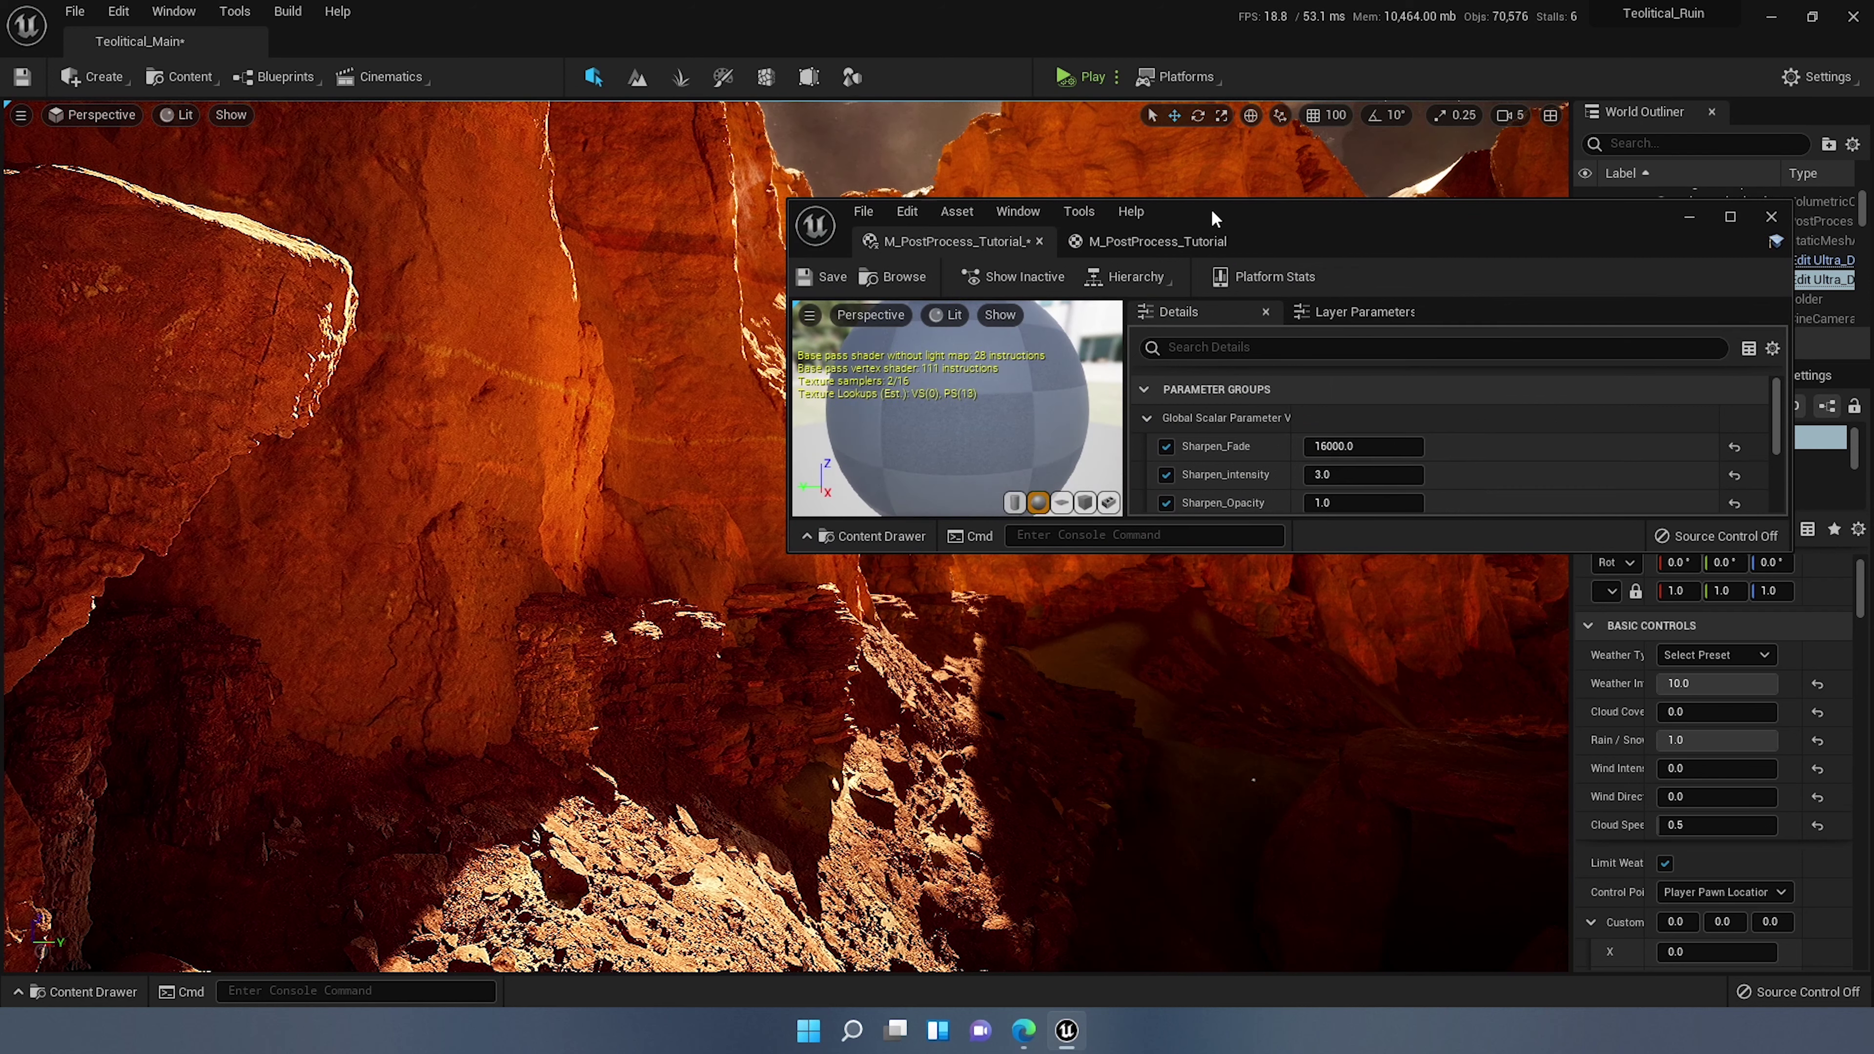
pyautogui.moveTo(1442, 552); pyautogui.dragTo(1471, 967)
pyautogui.moveTo(1279, 236); pyautogui.dragTo(1611, 269)
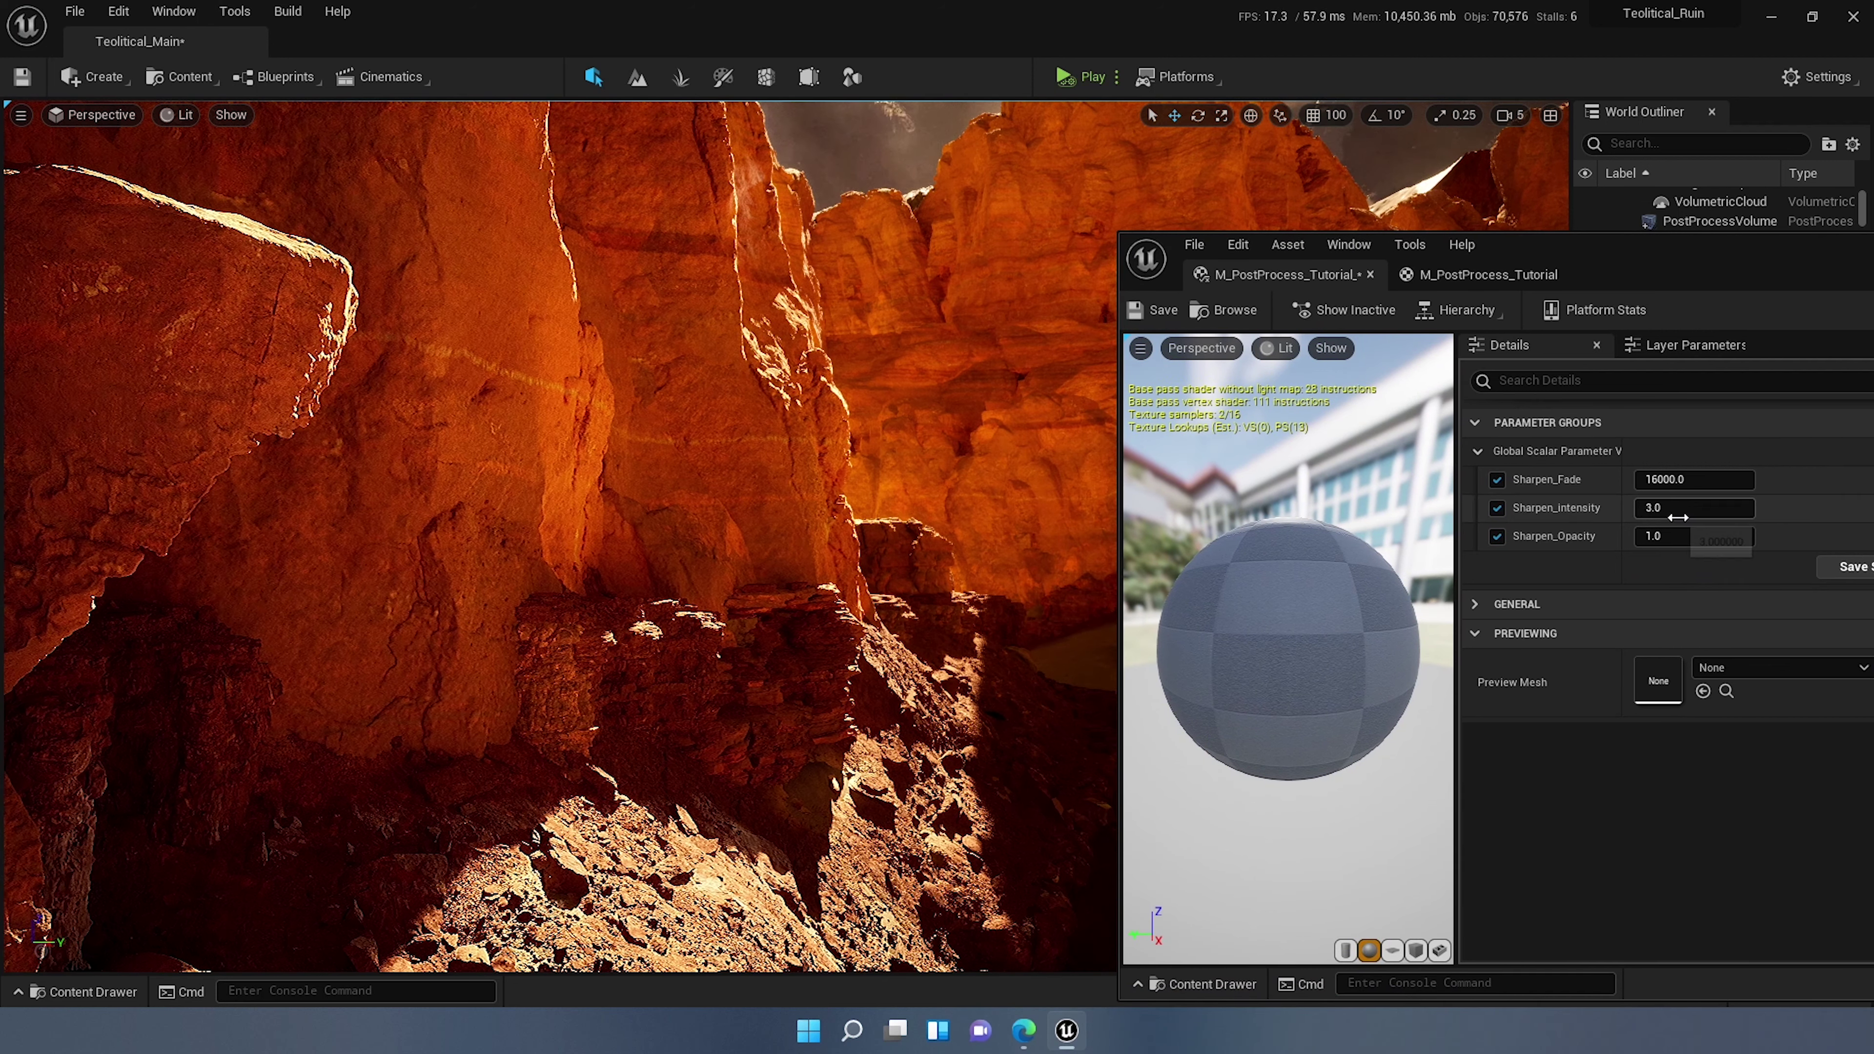
# Step: Try Sharpen_Fade at about 76910, 0 and about 12563 in the material instance, with Sharpen_intensity raised to 100
pyautogui.moveTo(1683, 479)
pyautogui.mouseDown()
pyautogui.moveTo(1741, 479)
pyautogui.moveTo(1666, 479)
pyautogui.moveTo(1712, 479)
pyautogui.mouseUp()
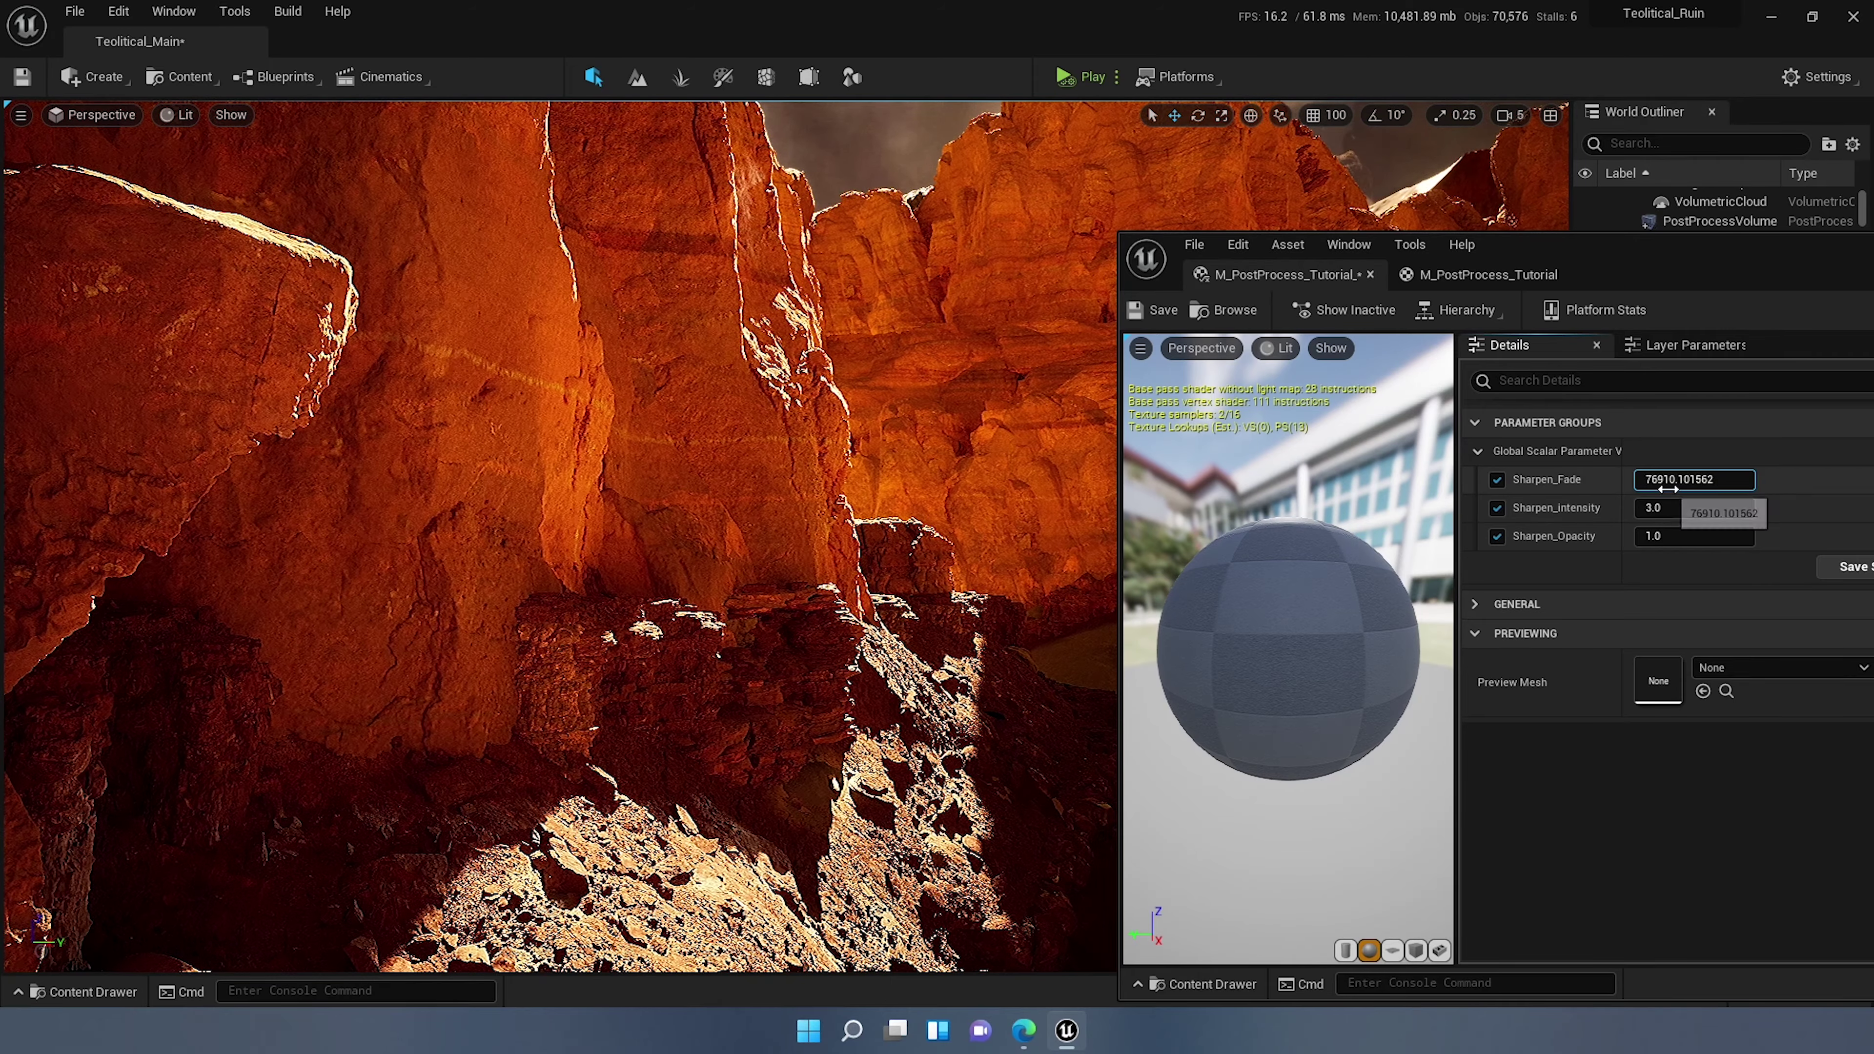
pyautogui.click(1705, 478)
pyautogui.write('0')
pyautogui.press('Return')
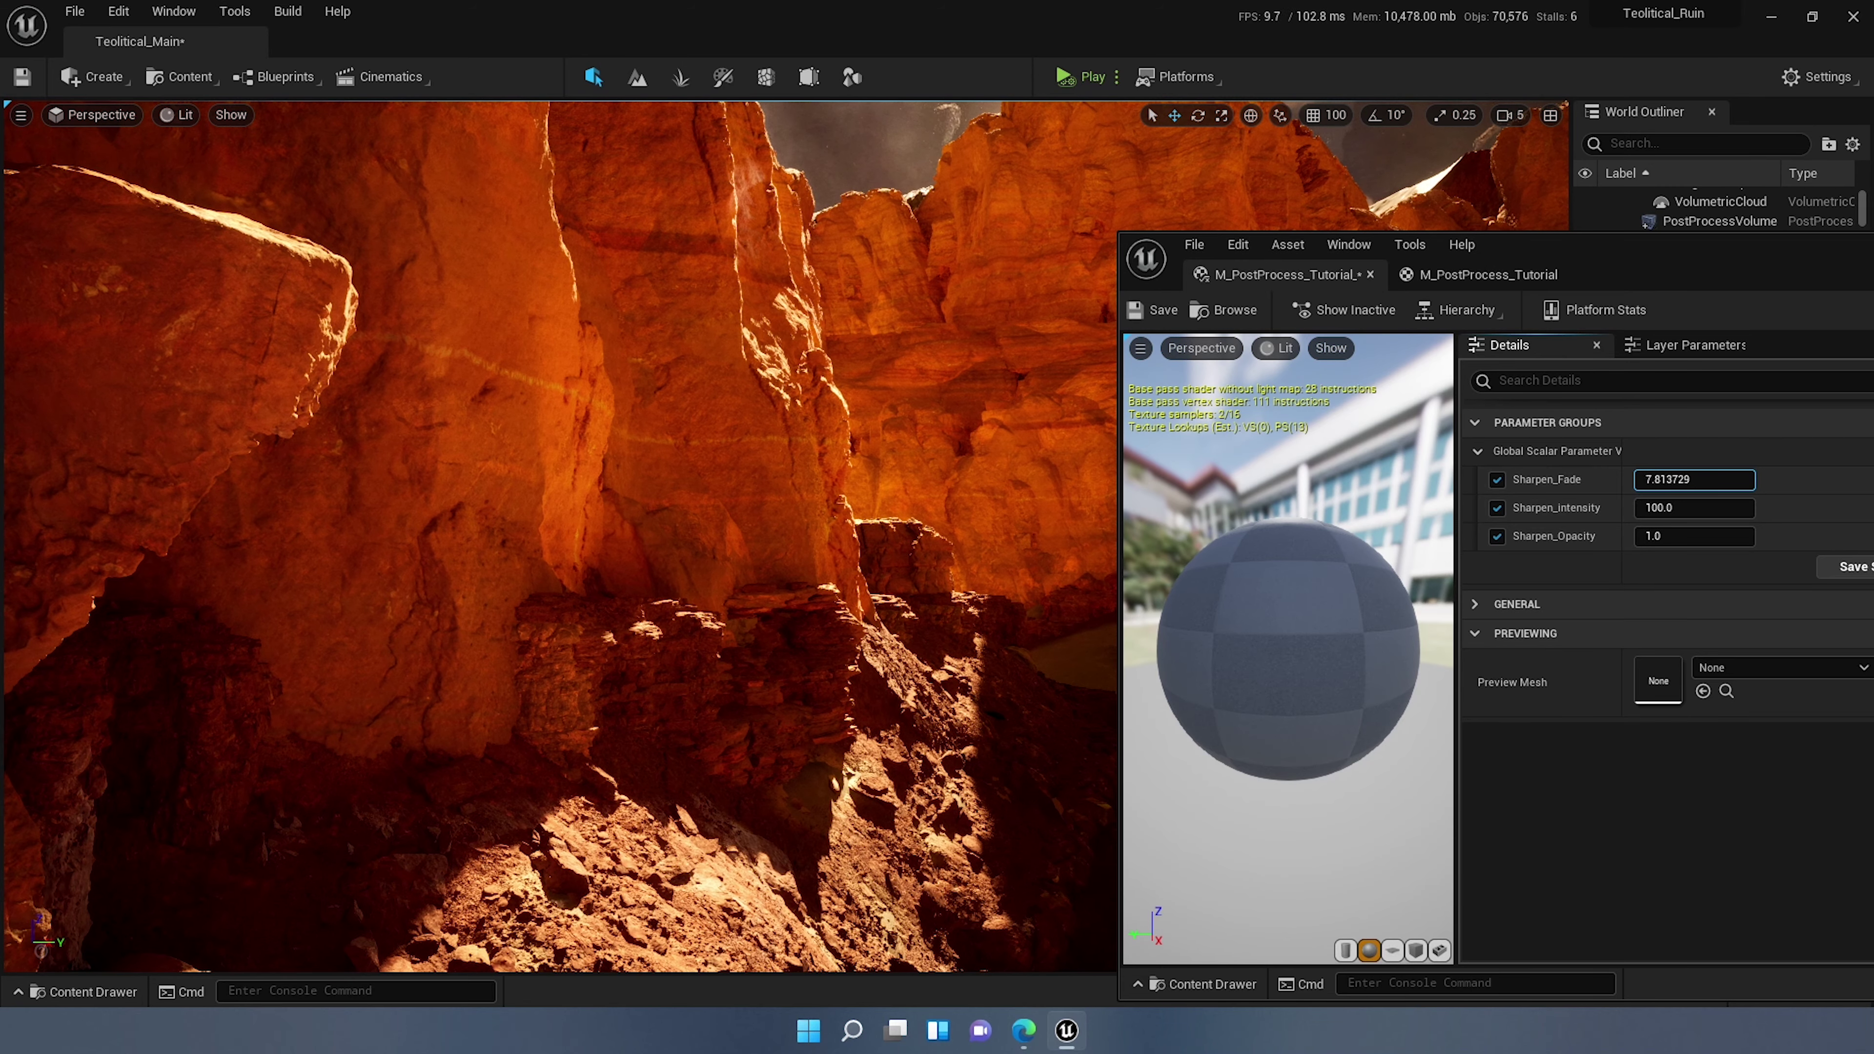
pyautogui.moveTo(1694, 479); pyautogui.dragTo(1770, 479)
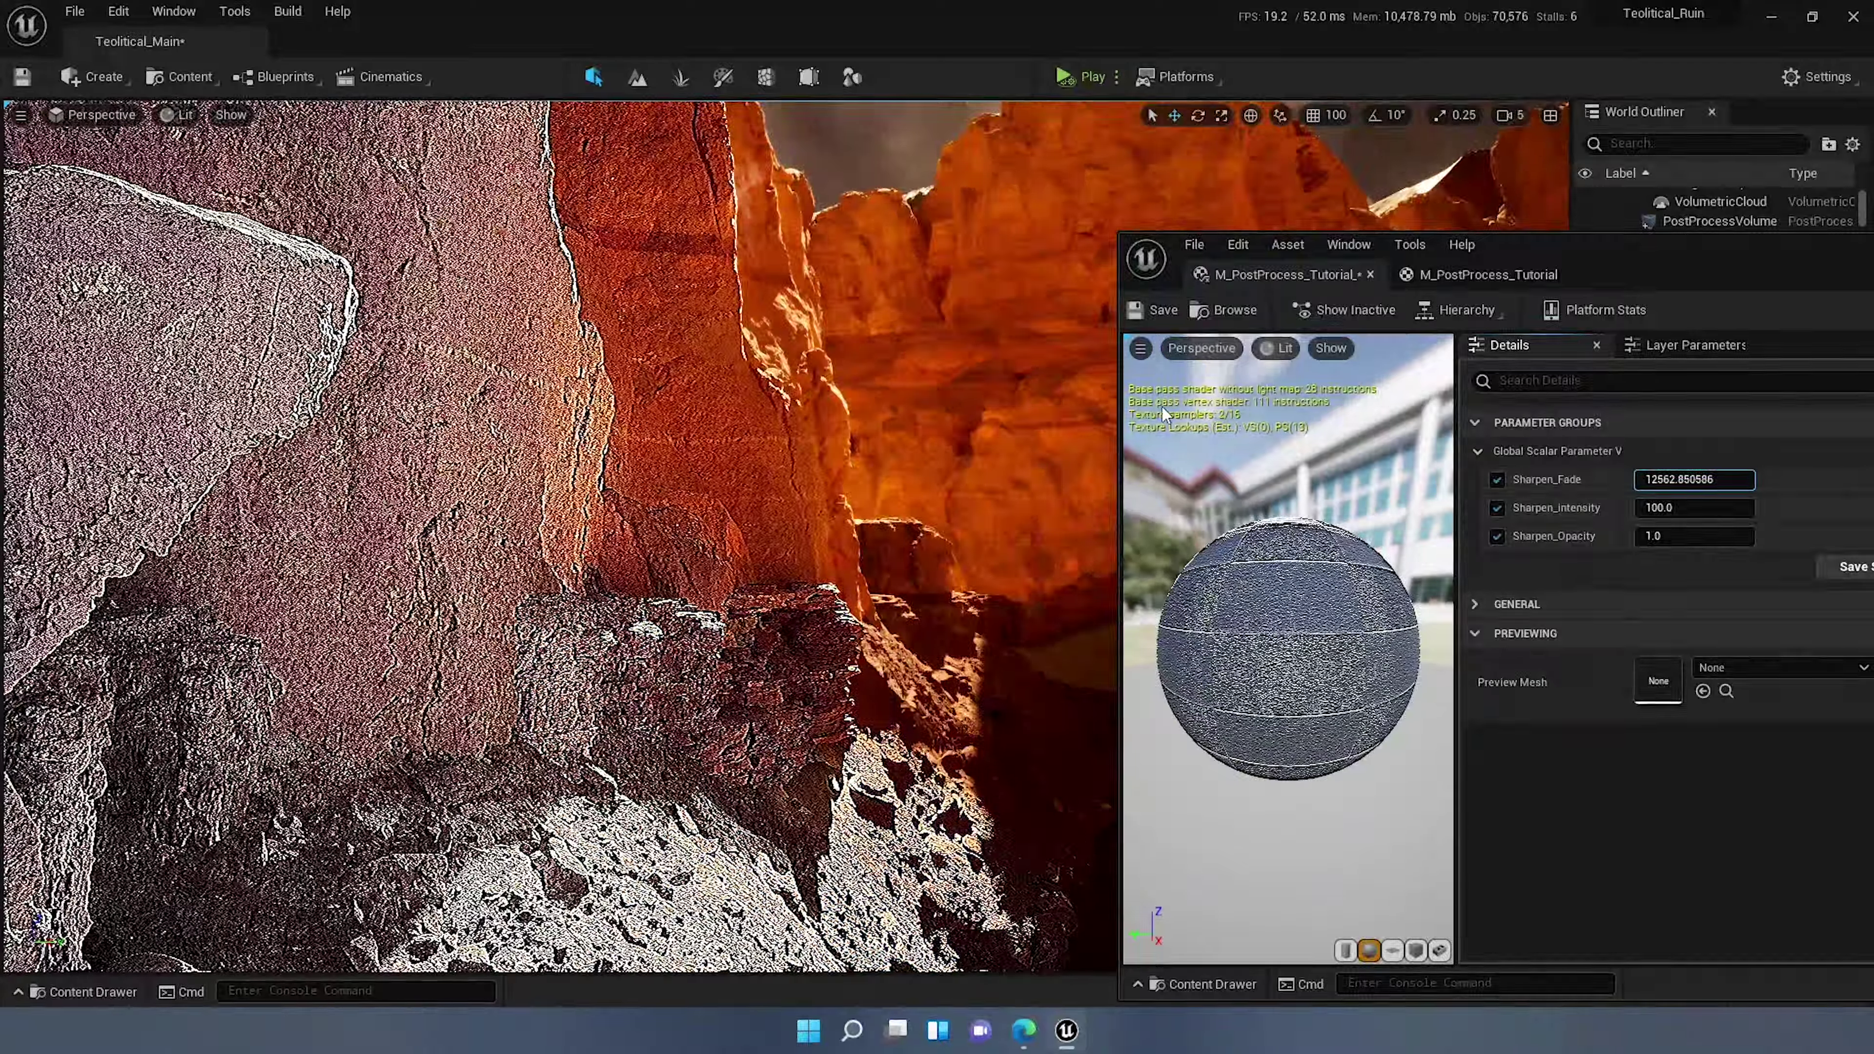
# Step: Try a Sharpen_Opacity of about 0.79 and restore it to 1.0
pyautogui.moveTo(1666, 529)
pyautogui.mouseDown()
pyautogui.moveTo(1707, 528)
pyautogui.moveTo(1644, 529)
pyautogui.moveTo(1661, 533)
pyautogui.mouseUp()
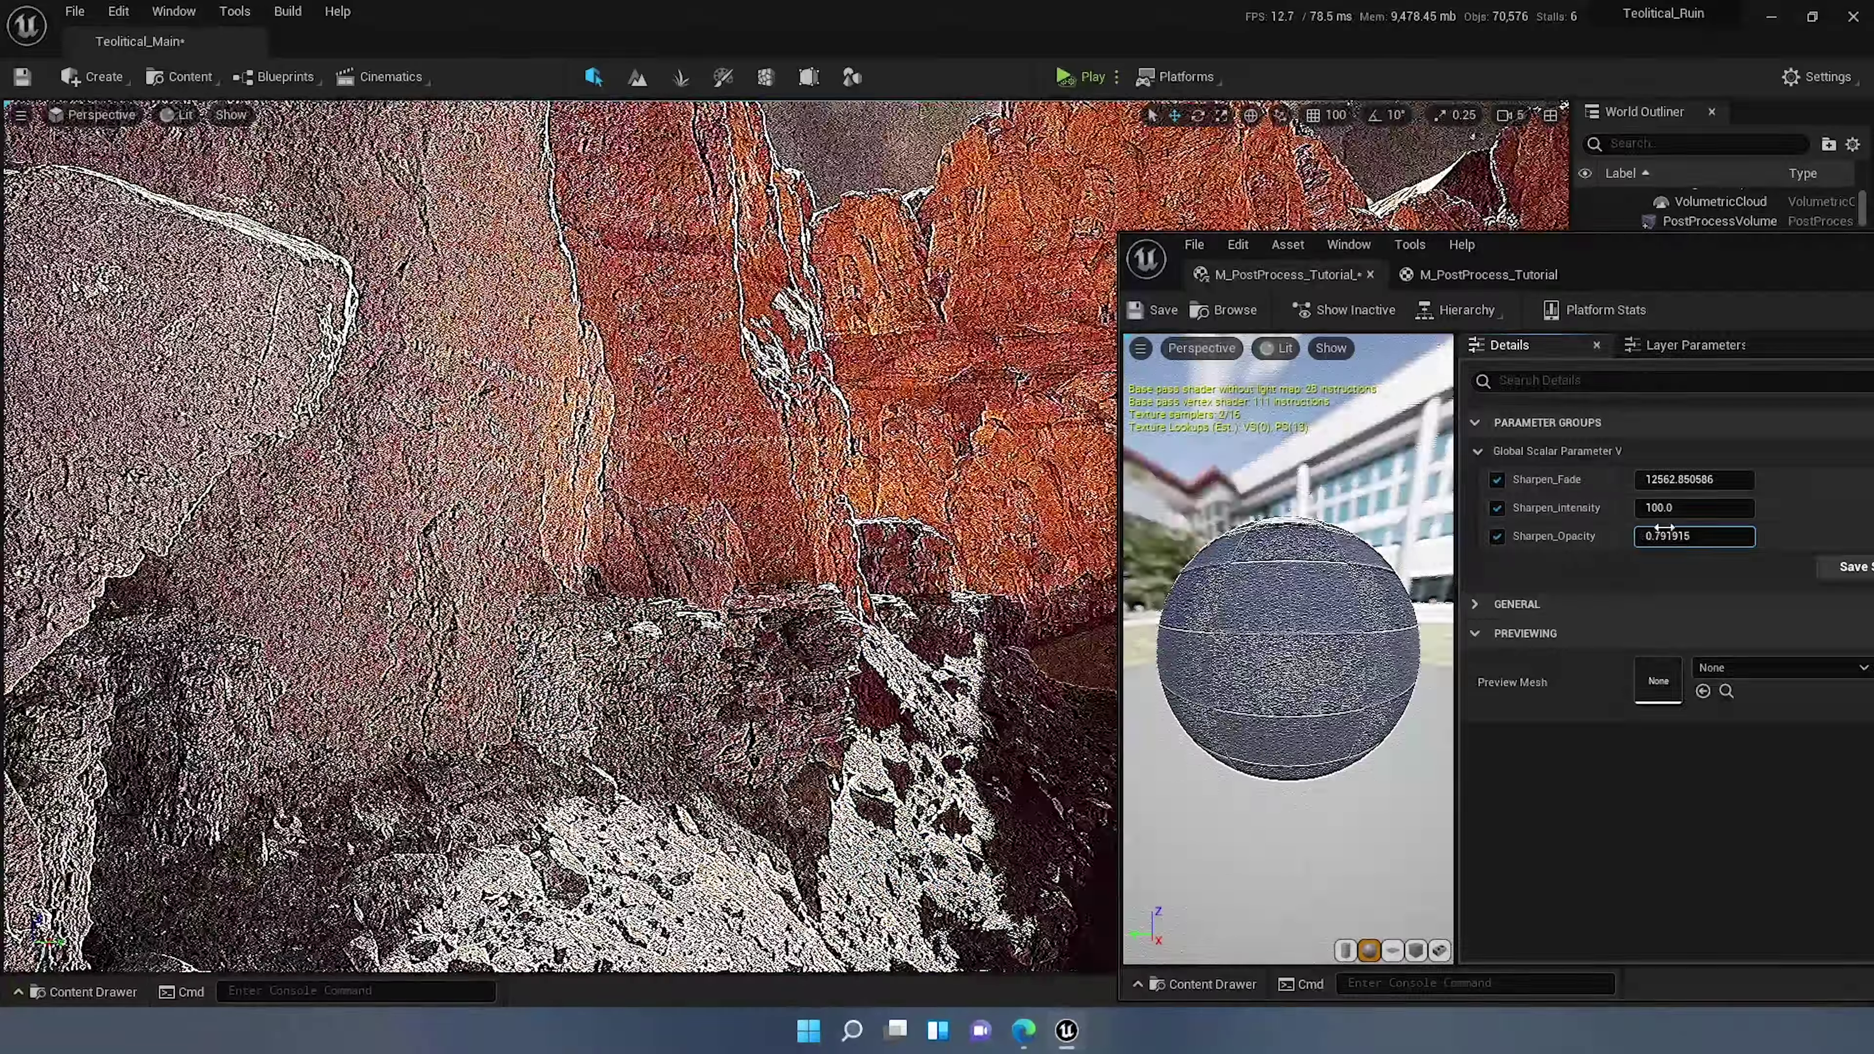
pyautogui.click(1660, 534)
pyautogui.write('1')
pyautogui.press('Return')
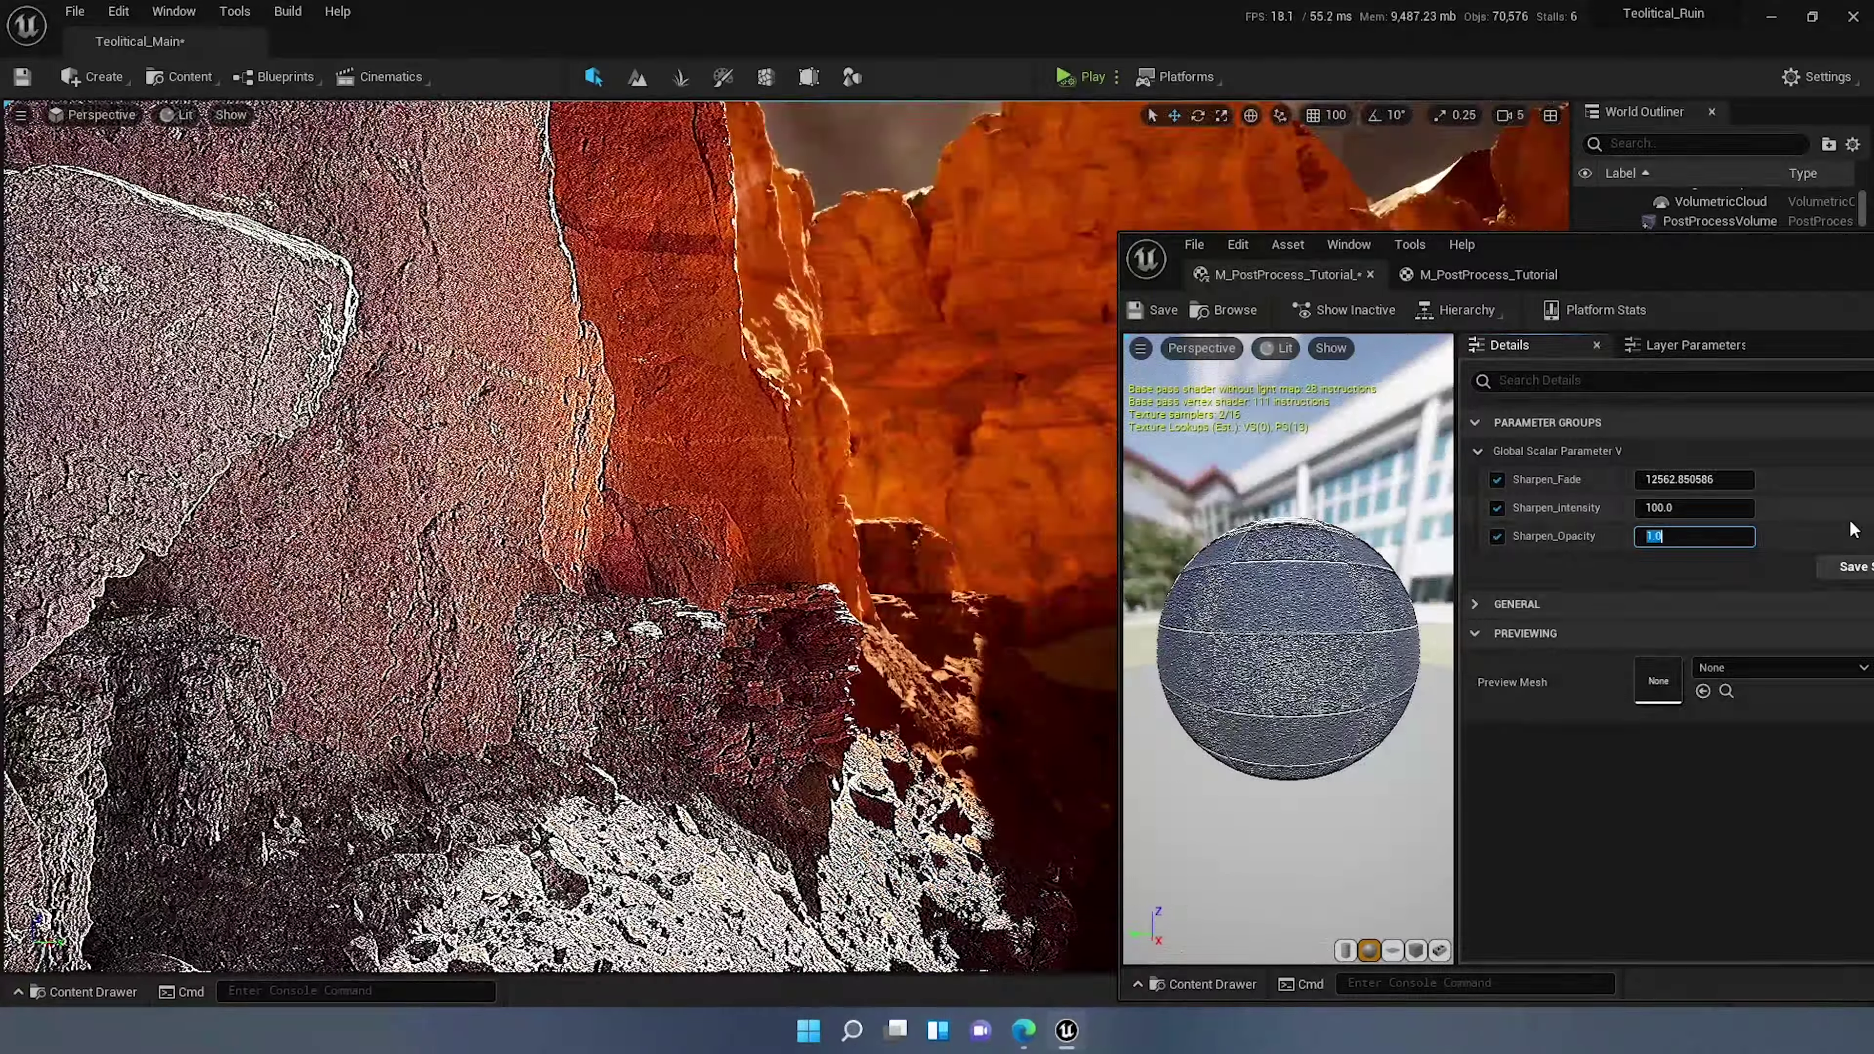
# Step: Compare Sharpen_intensity at 3.0 and 10.0, with Sharpen_Fade at about 12598
pyautogui.click(1653, 513)
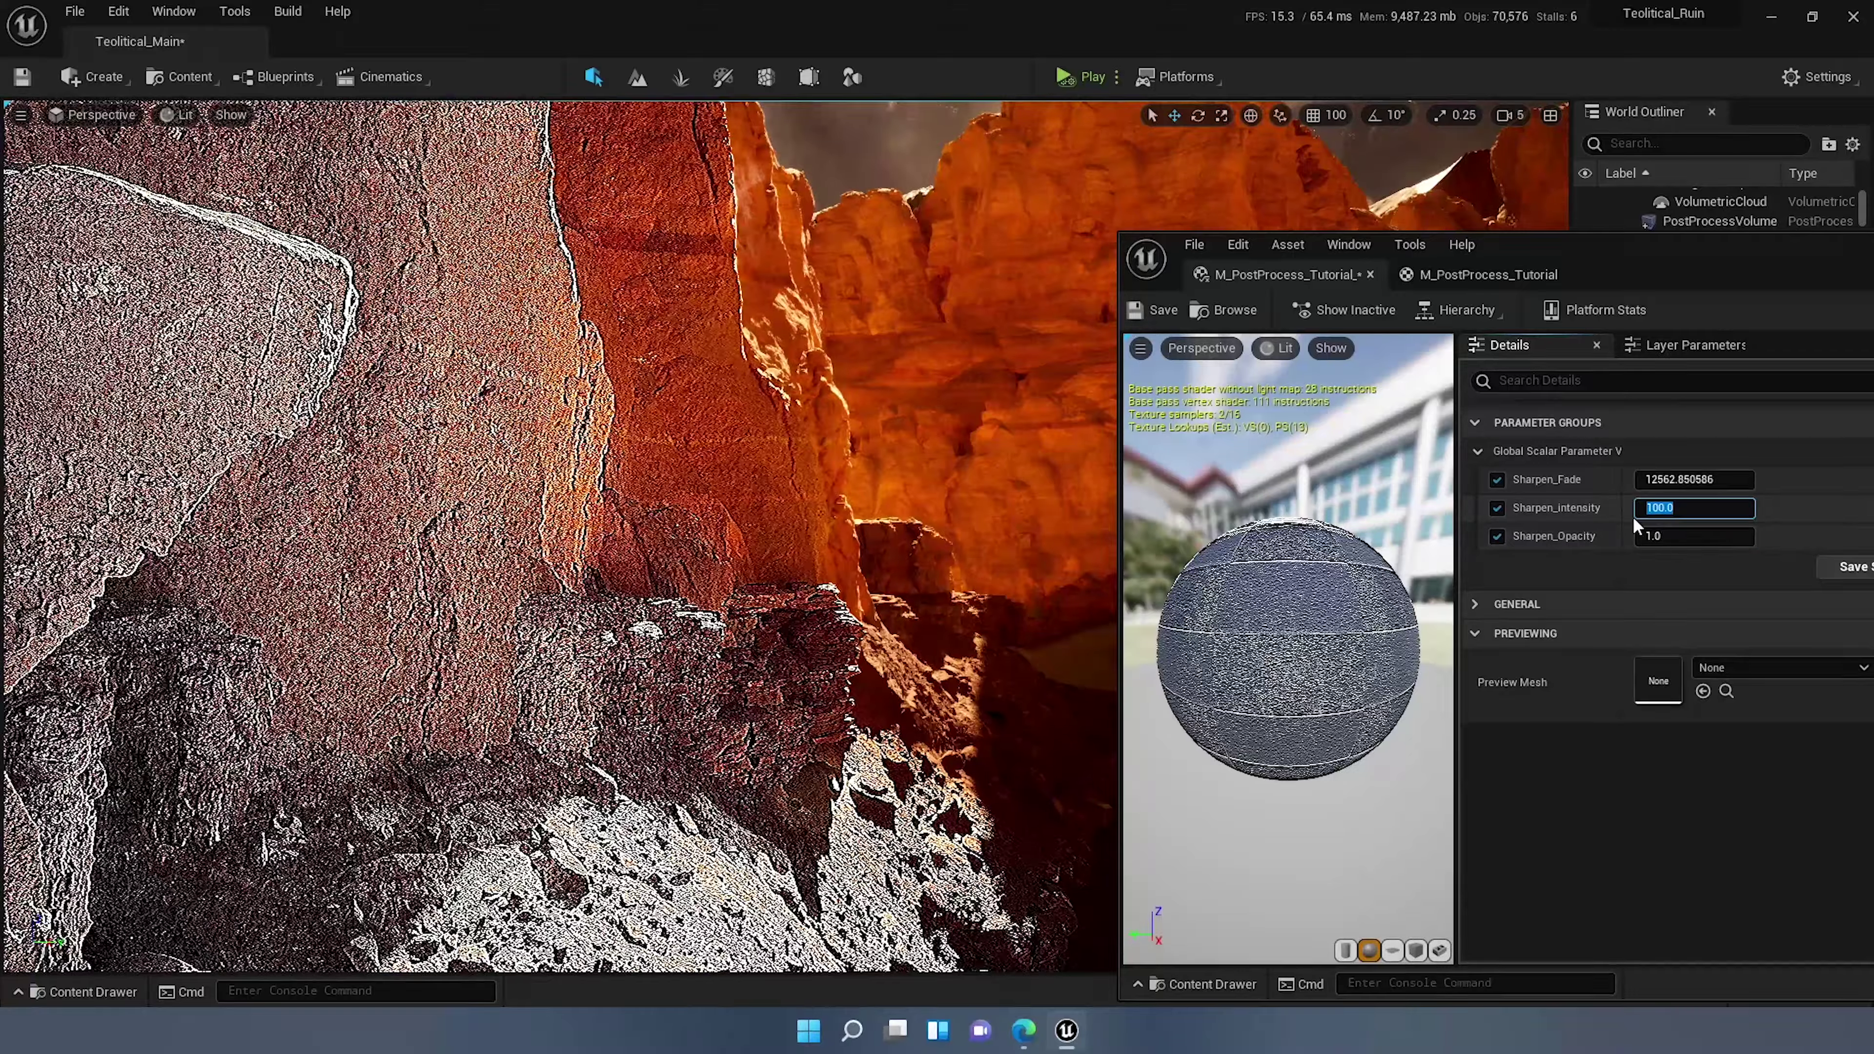
pyautogui.write('3')
pyautogui.press('Return')
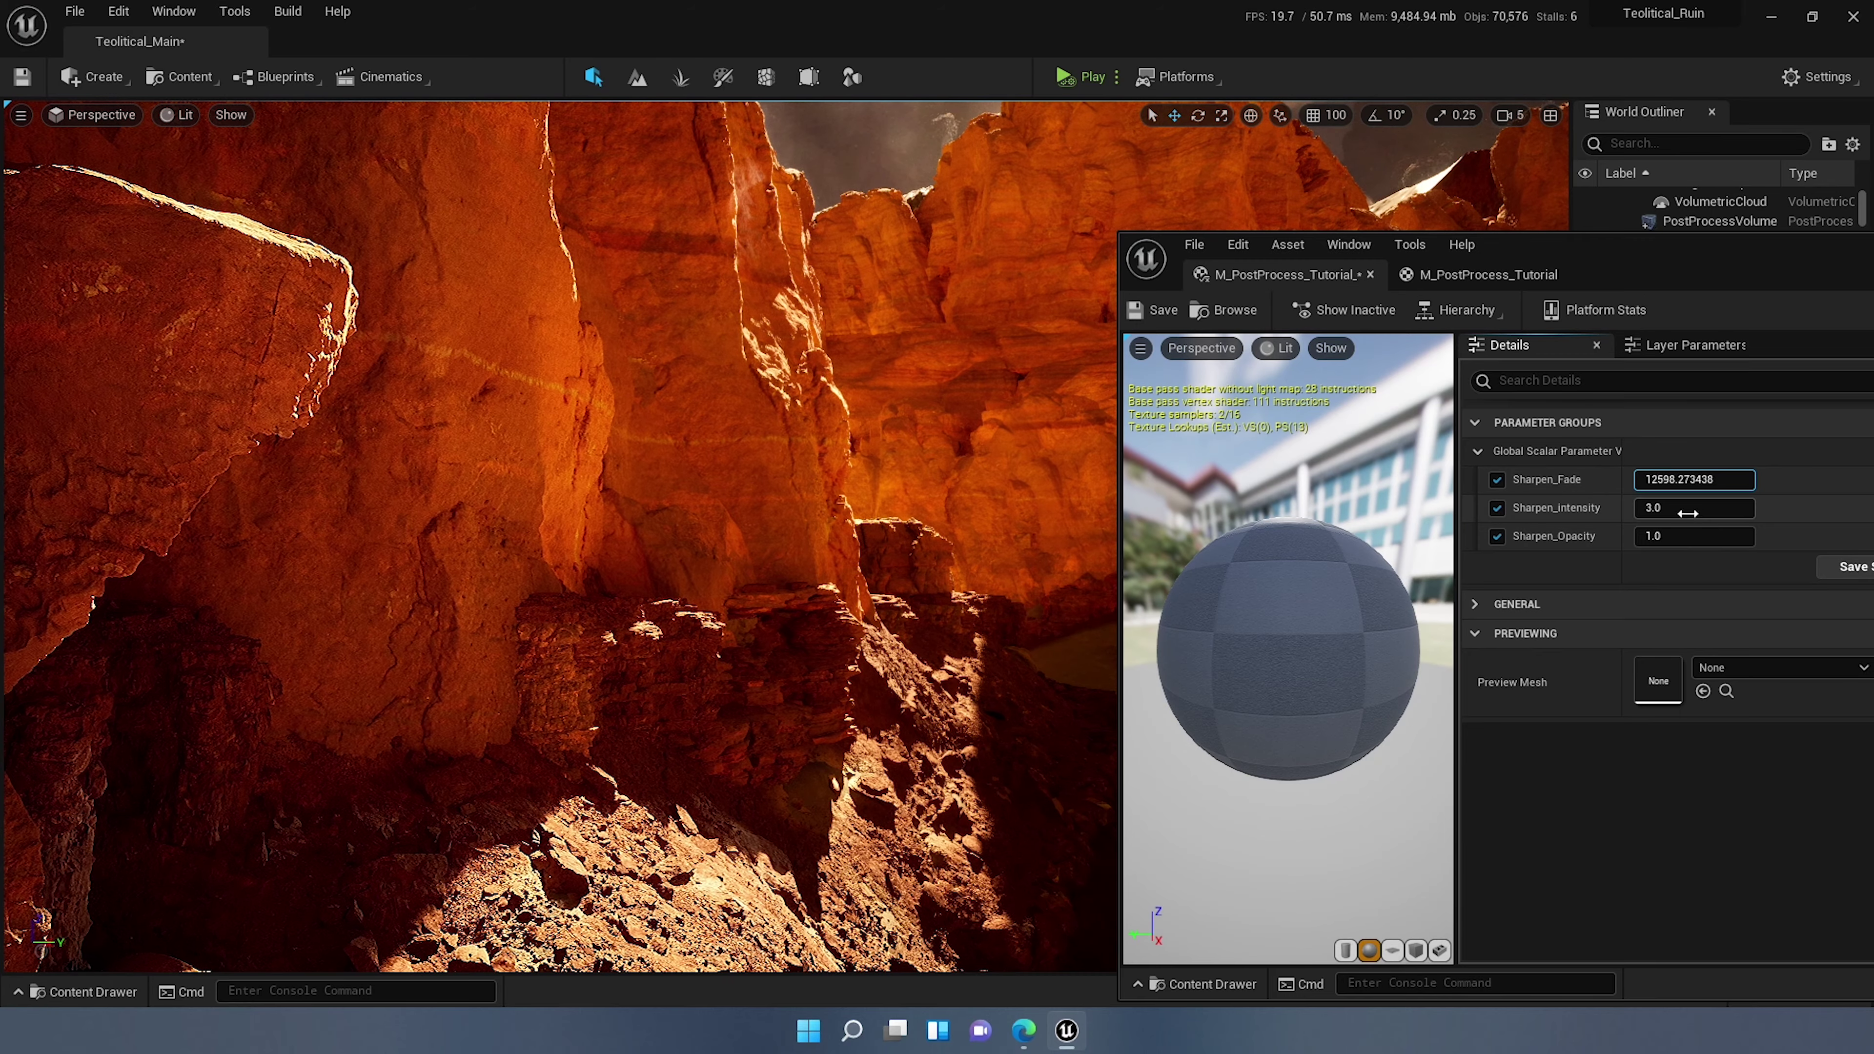
pyautogui.press('Return')
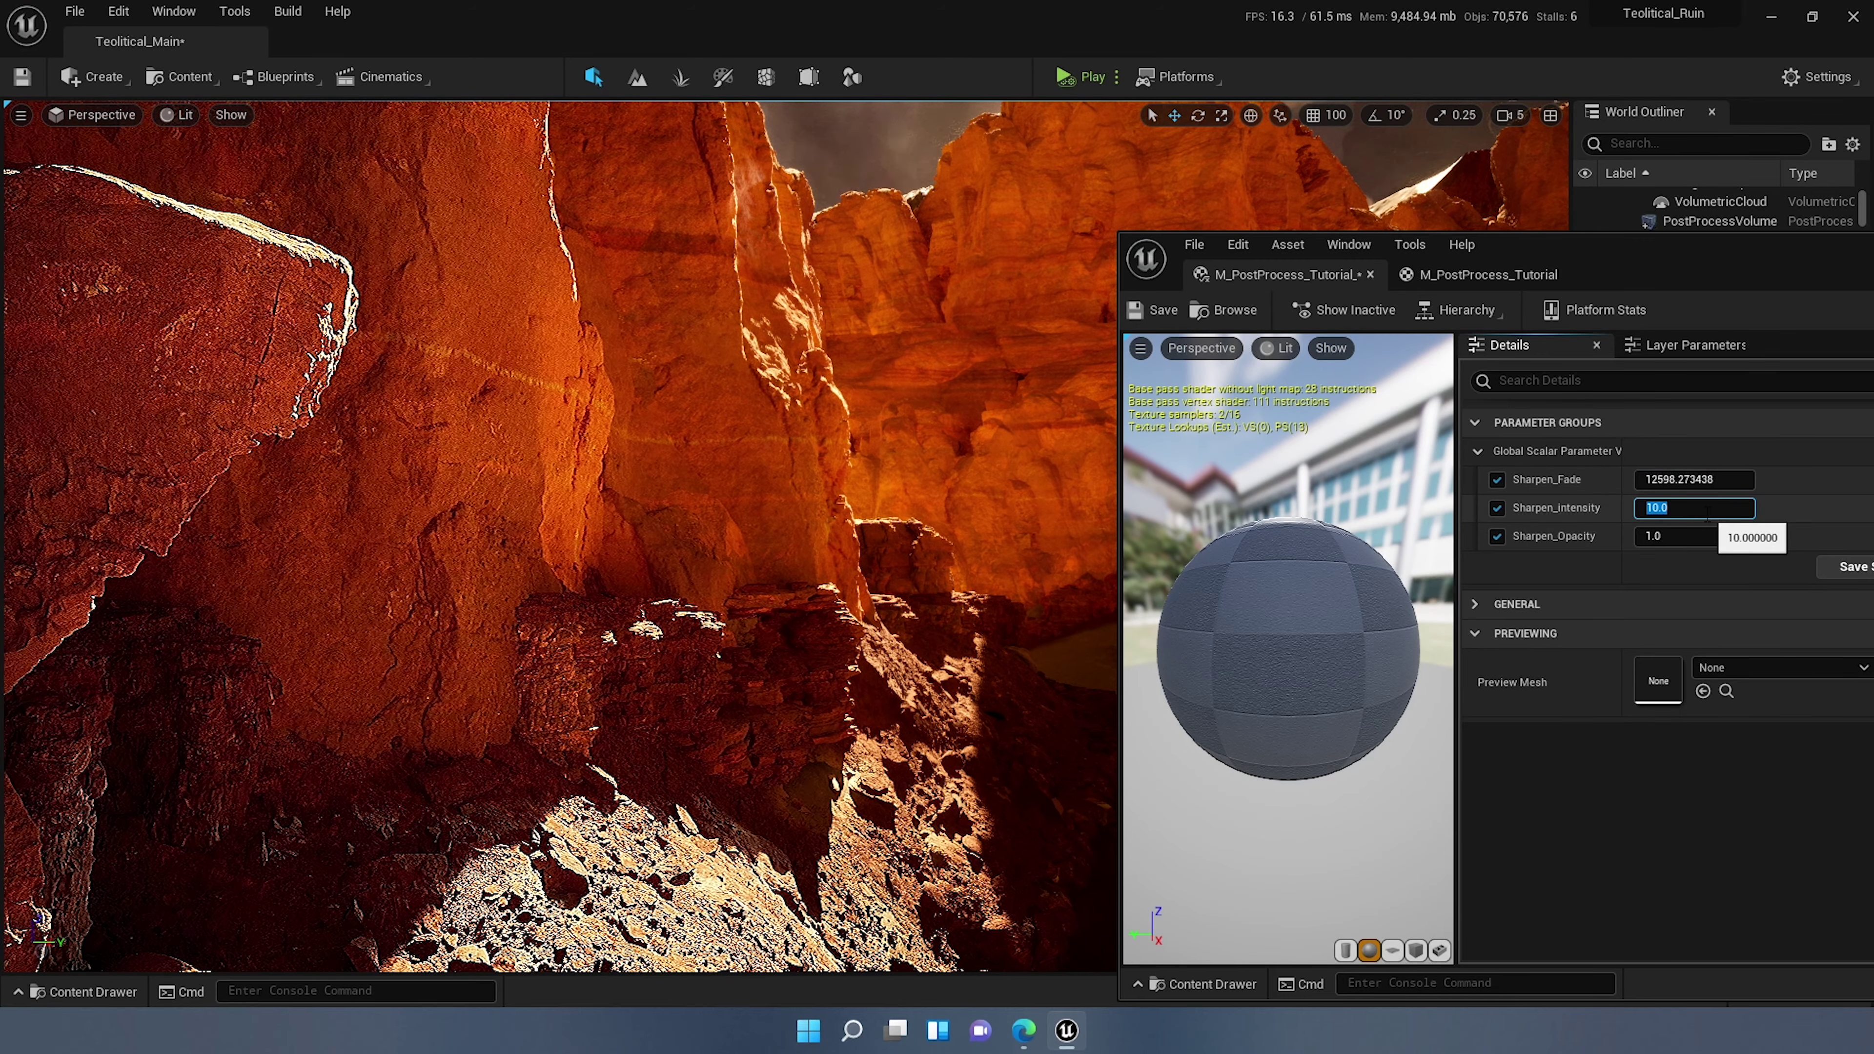
# Step: Set Sharpen_Fade to about 20866 and Sharpen_intensity to 3.0
pyautogui.moveTo(1674, 479); pyautogui.dragTo(1785, 479)
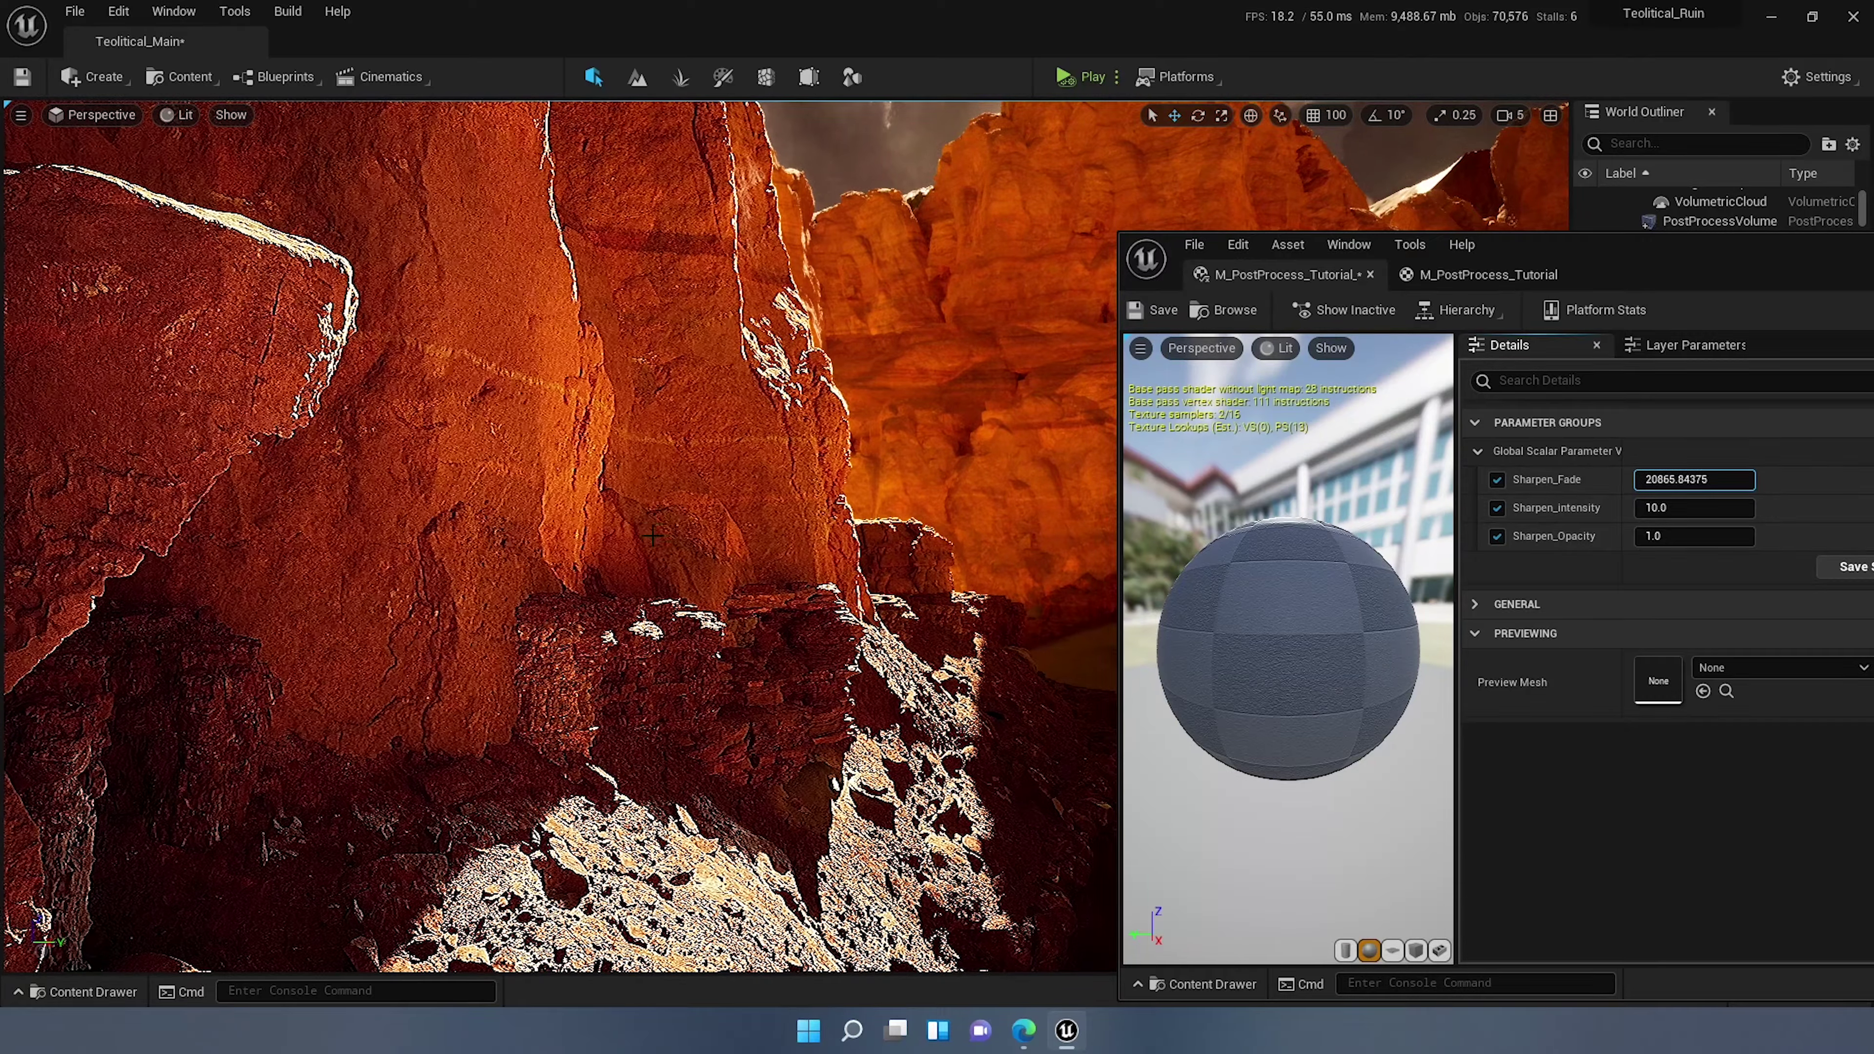
pyautogui.click(1681, 502)
pyautogui.write('3')
pyautogui.press('Return')
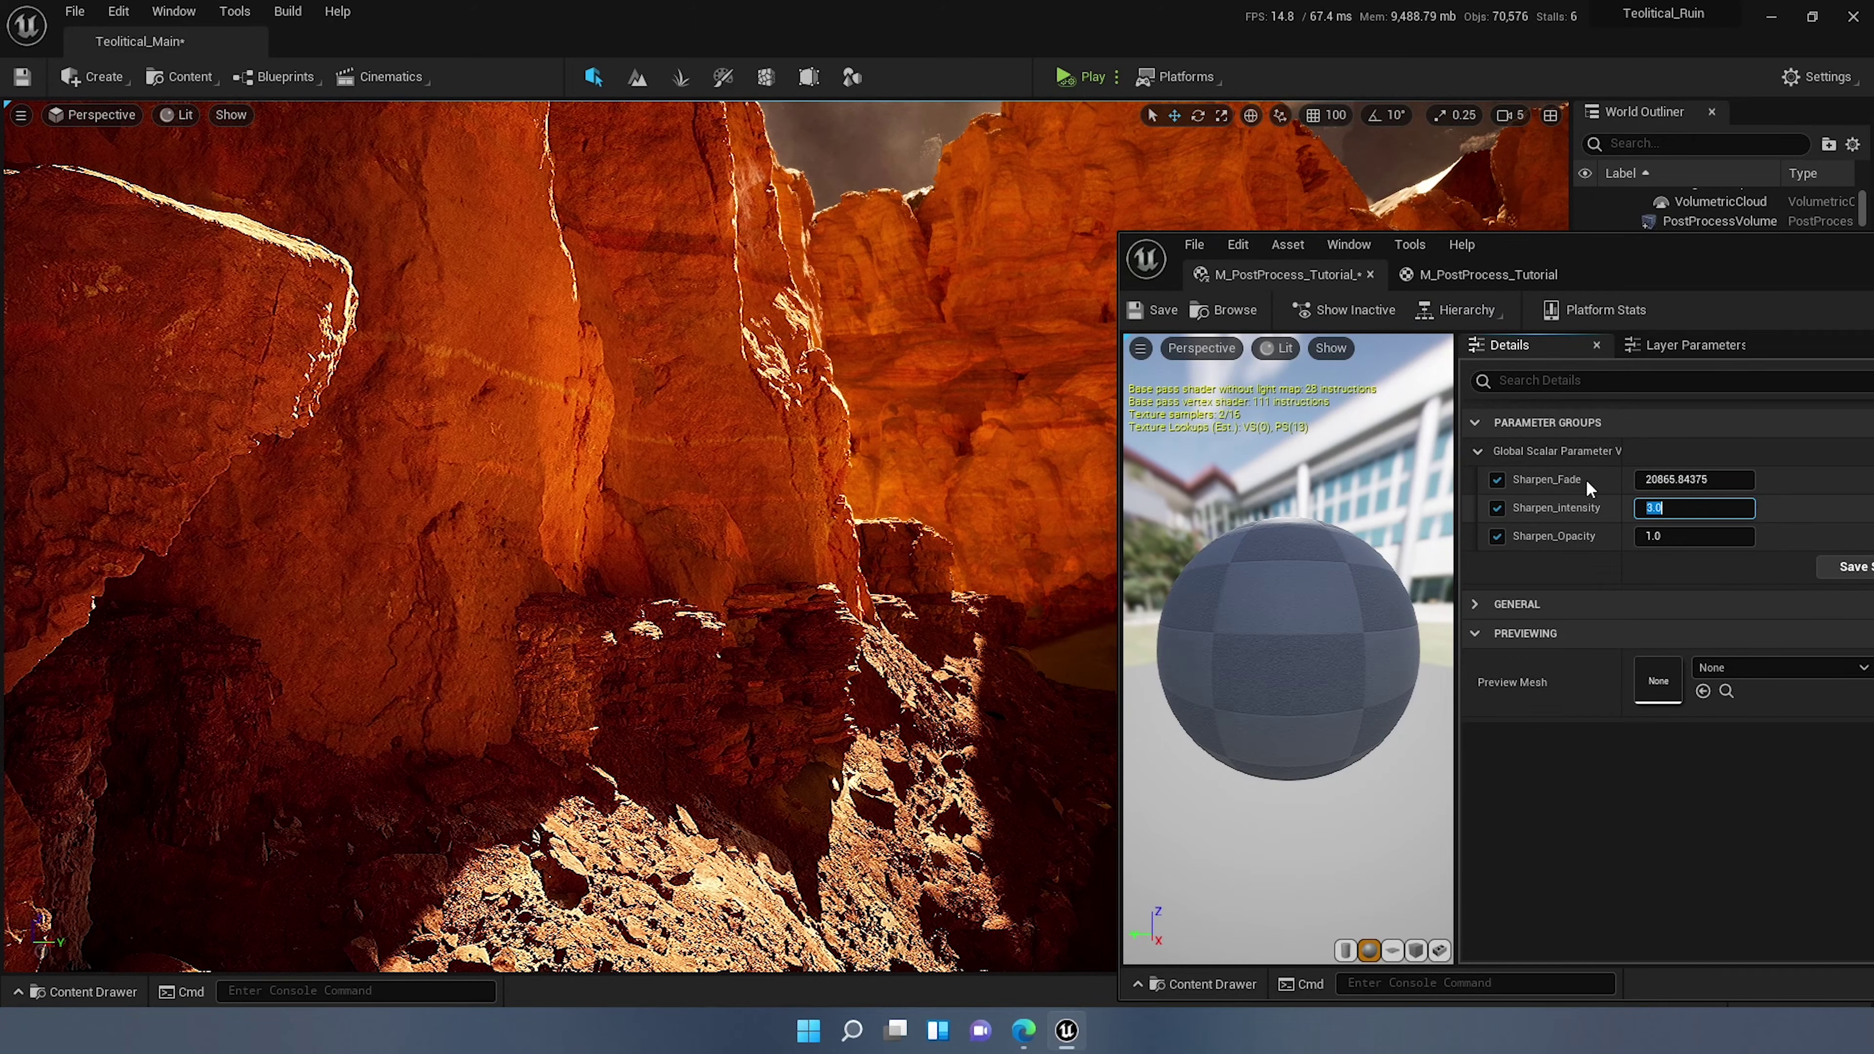
# Step: Maximize the material editor, open the M_PostProcess_Tutorial graph and examine the Lerp node feeding Emissive Color
pyautogui.moveTo(1578, 251); pyautogui.dragTo(1107, 2)
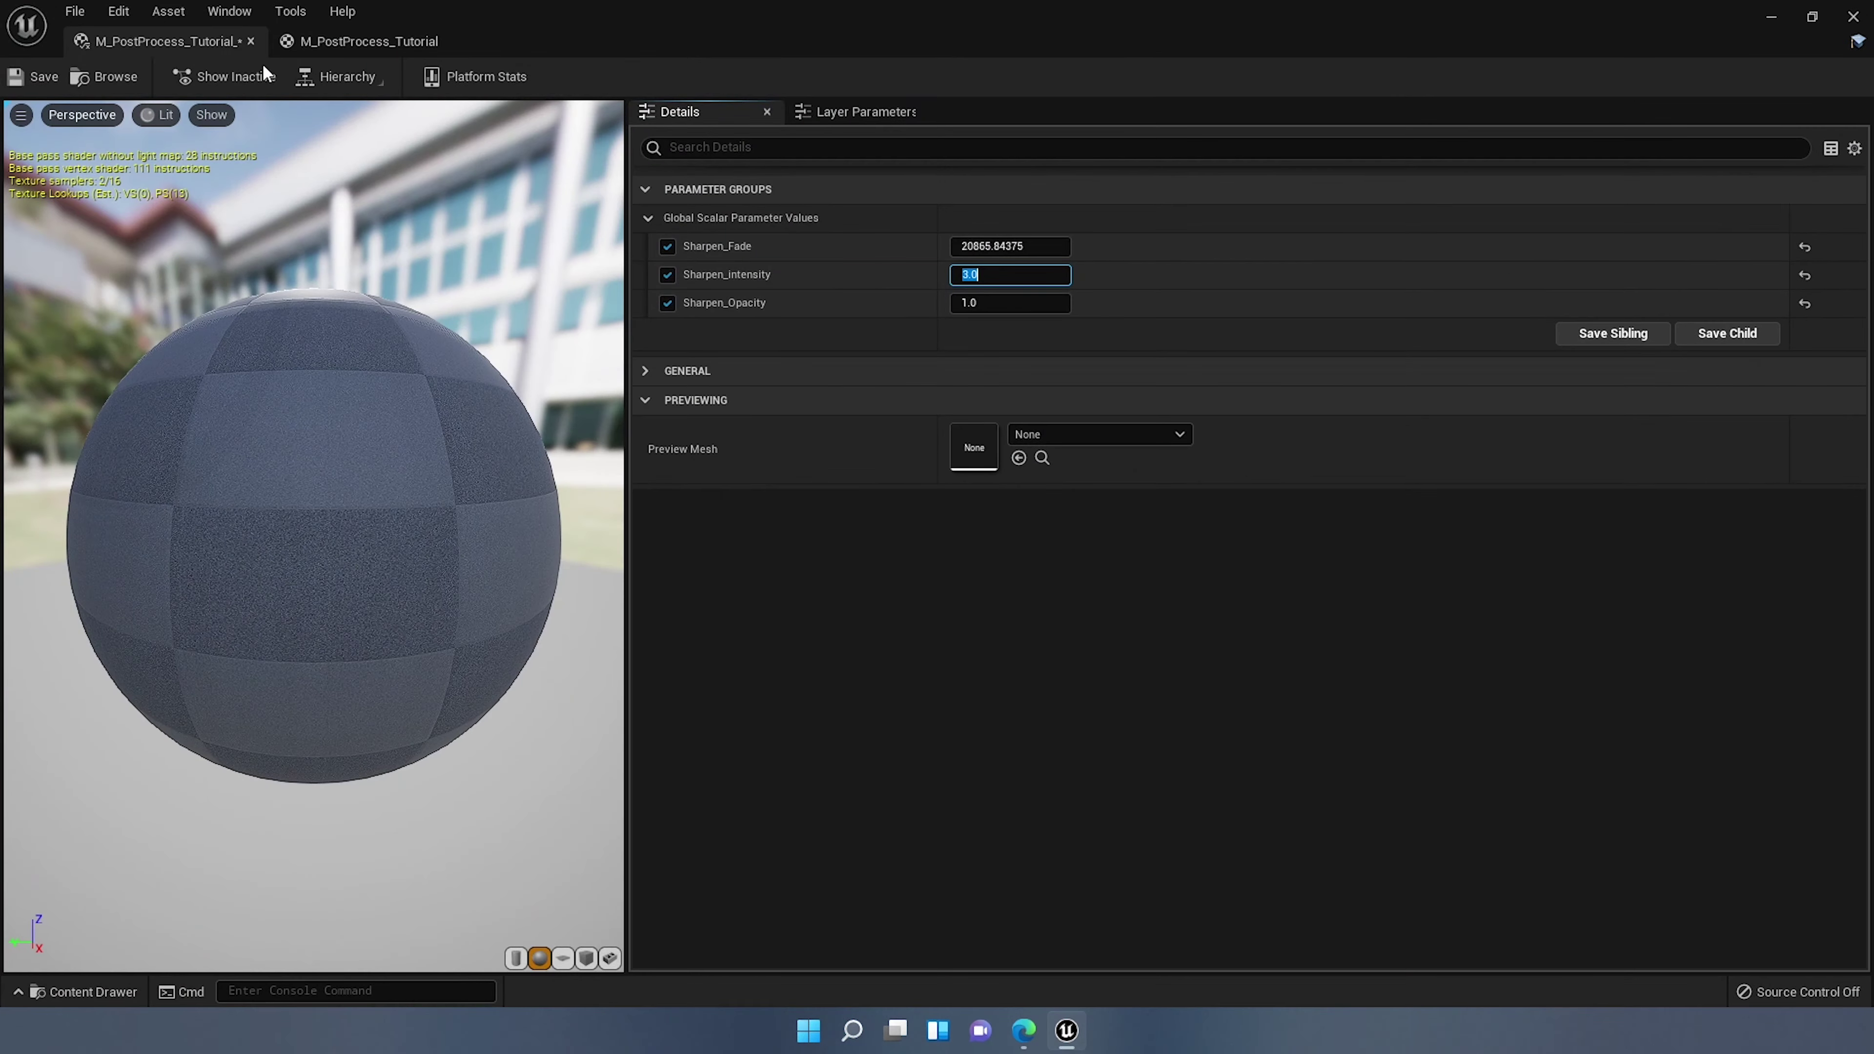
pyautogui.click(345, 48)
pyautogui.moveTo(1552, 569); pyautogui.dragTo(1236, 445, button='right')
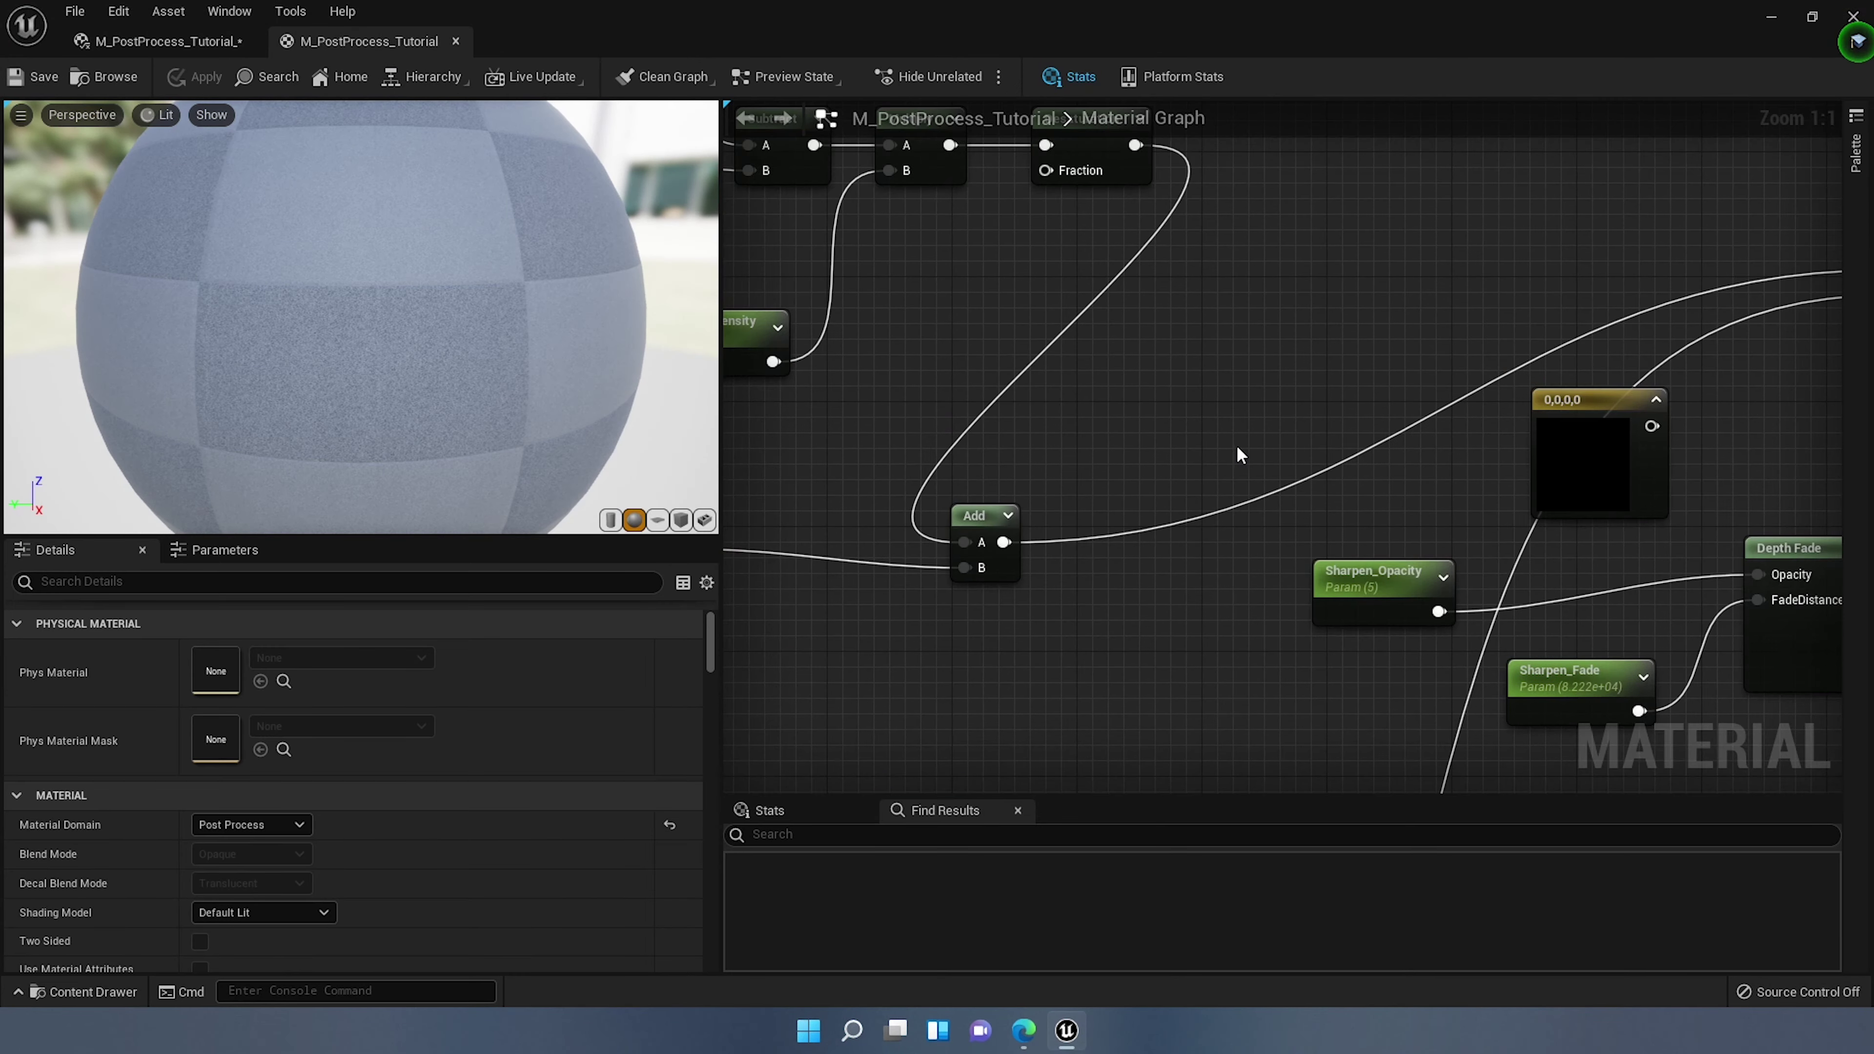
pyautogui.scroll(-3, 1236, 446)
pyautogui.scroll(-3, 1160, 517)
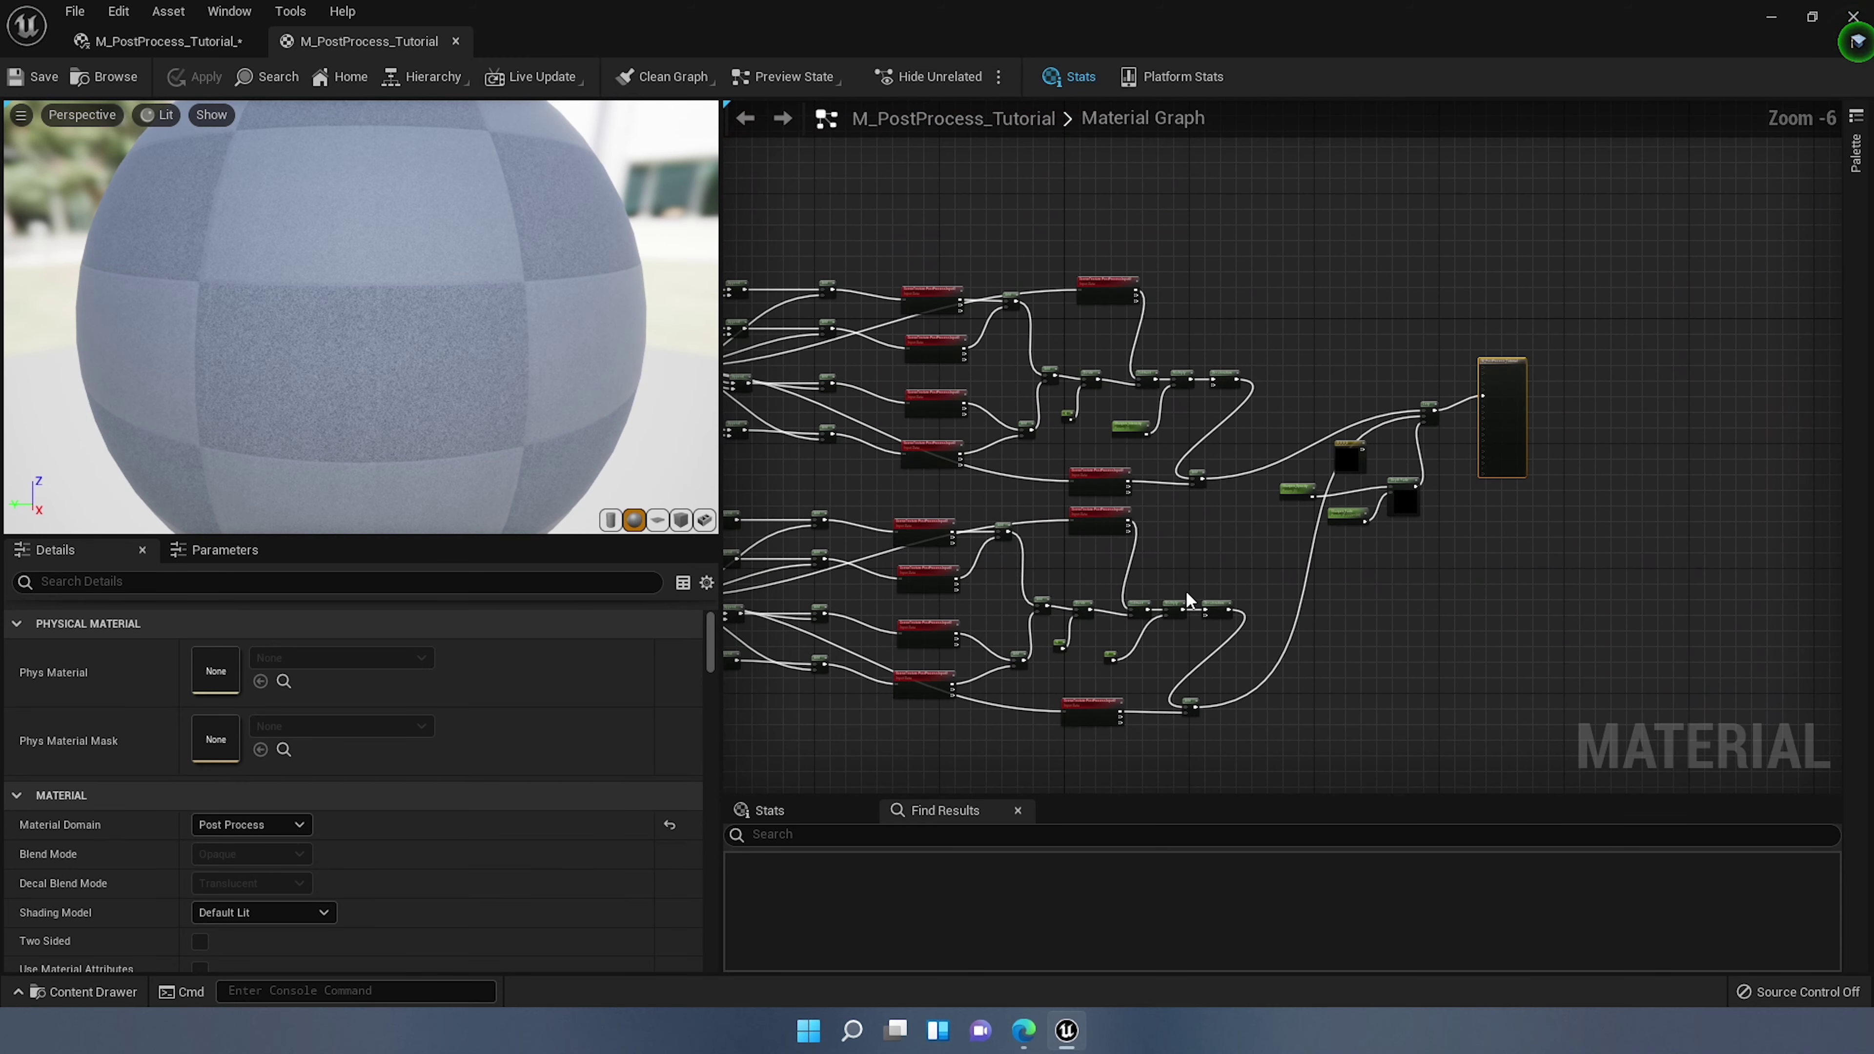
pyautogui.moveTo(1131, 486); pyautogui.dragTo(1253, 498, button='right')
pyautogui.moveTo(1530, 631); pyautogui.dragTo(1359, 621, button='right')
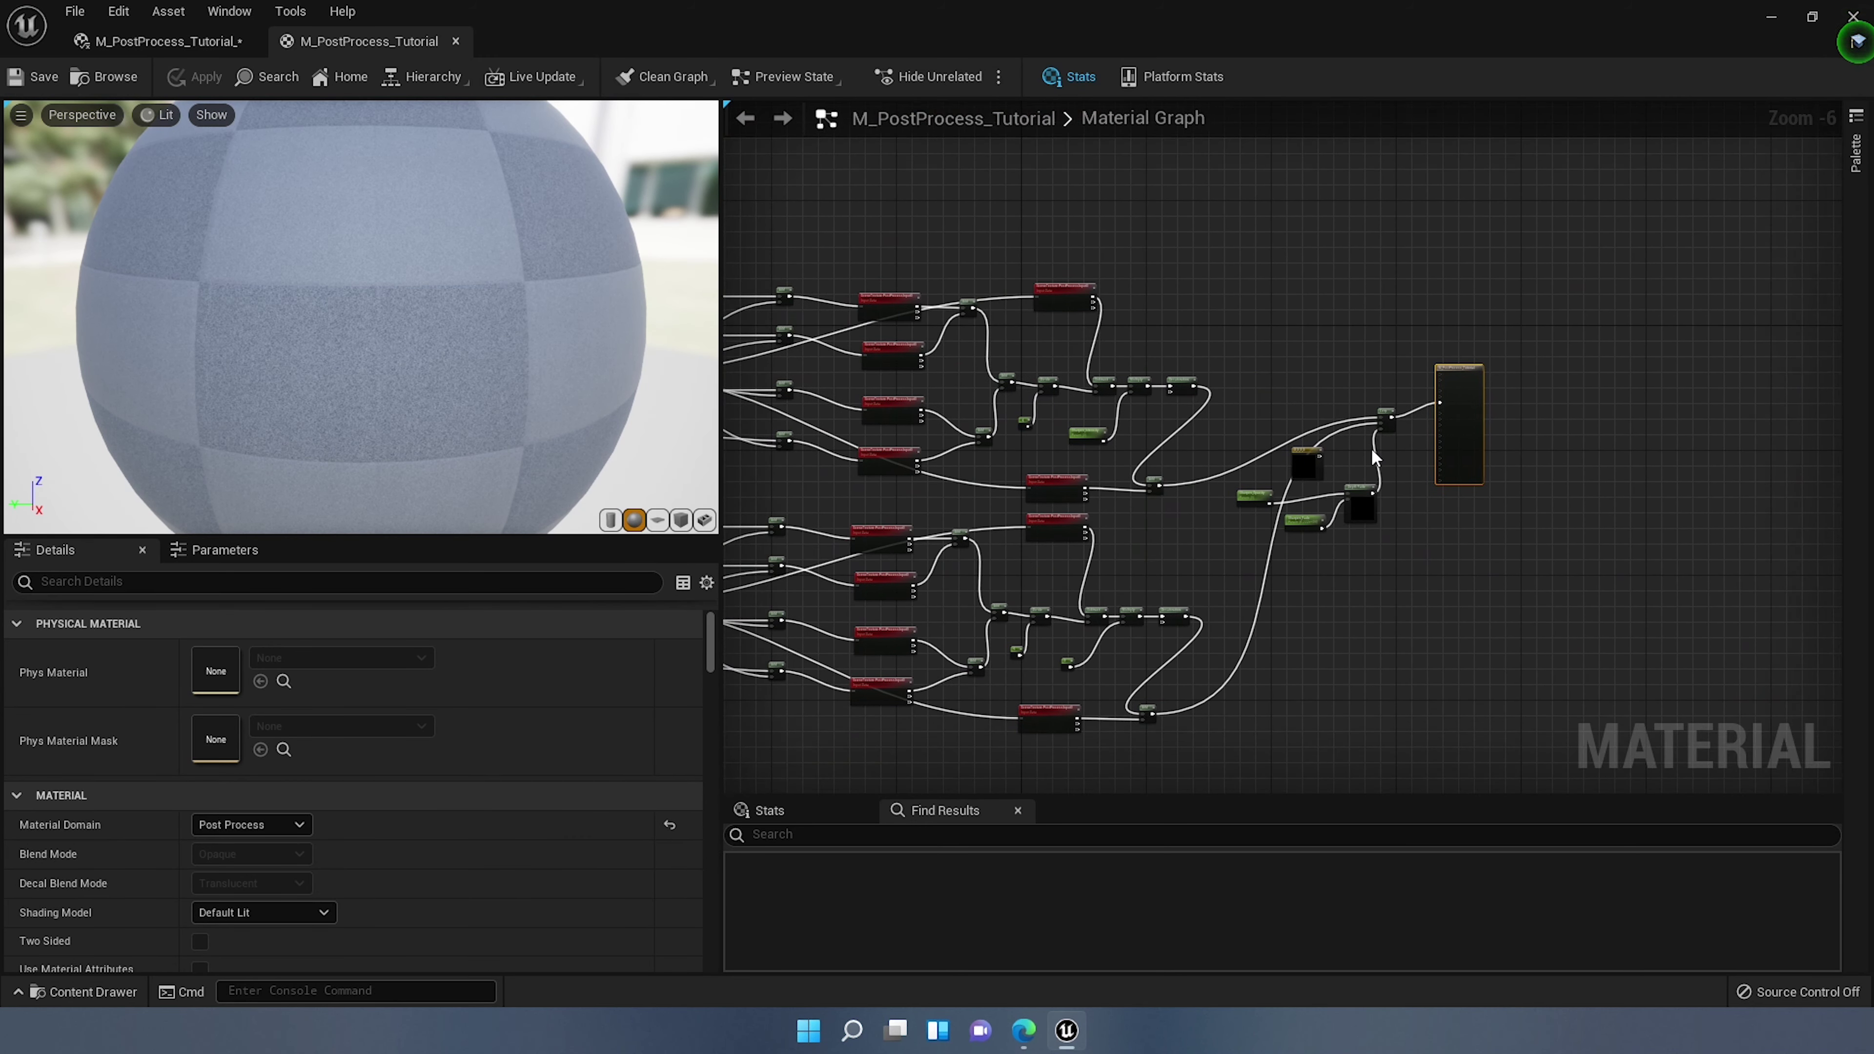
pyautogui.scroll(5, 1370, 448)
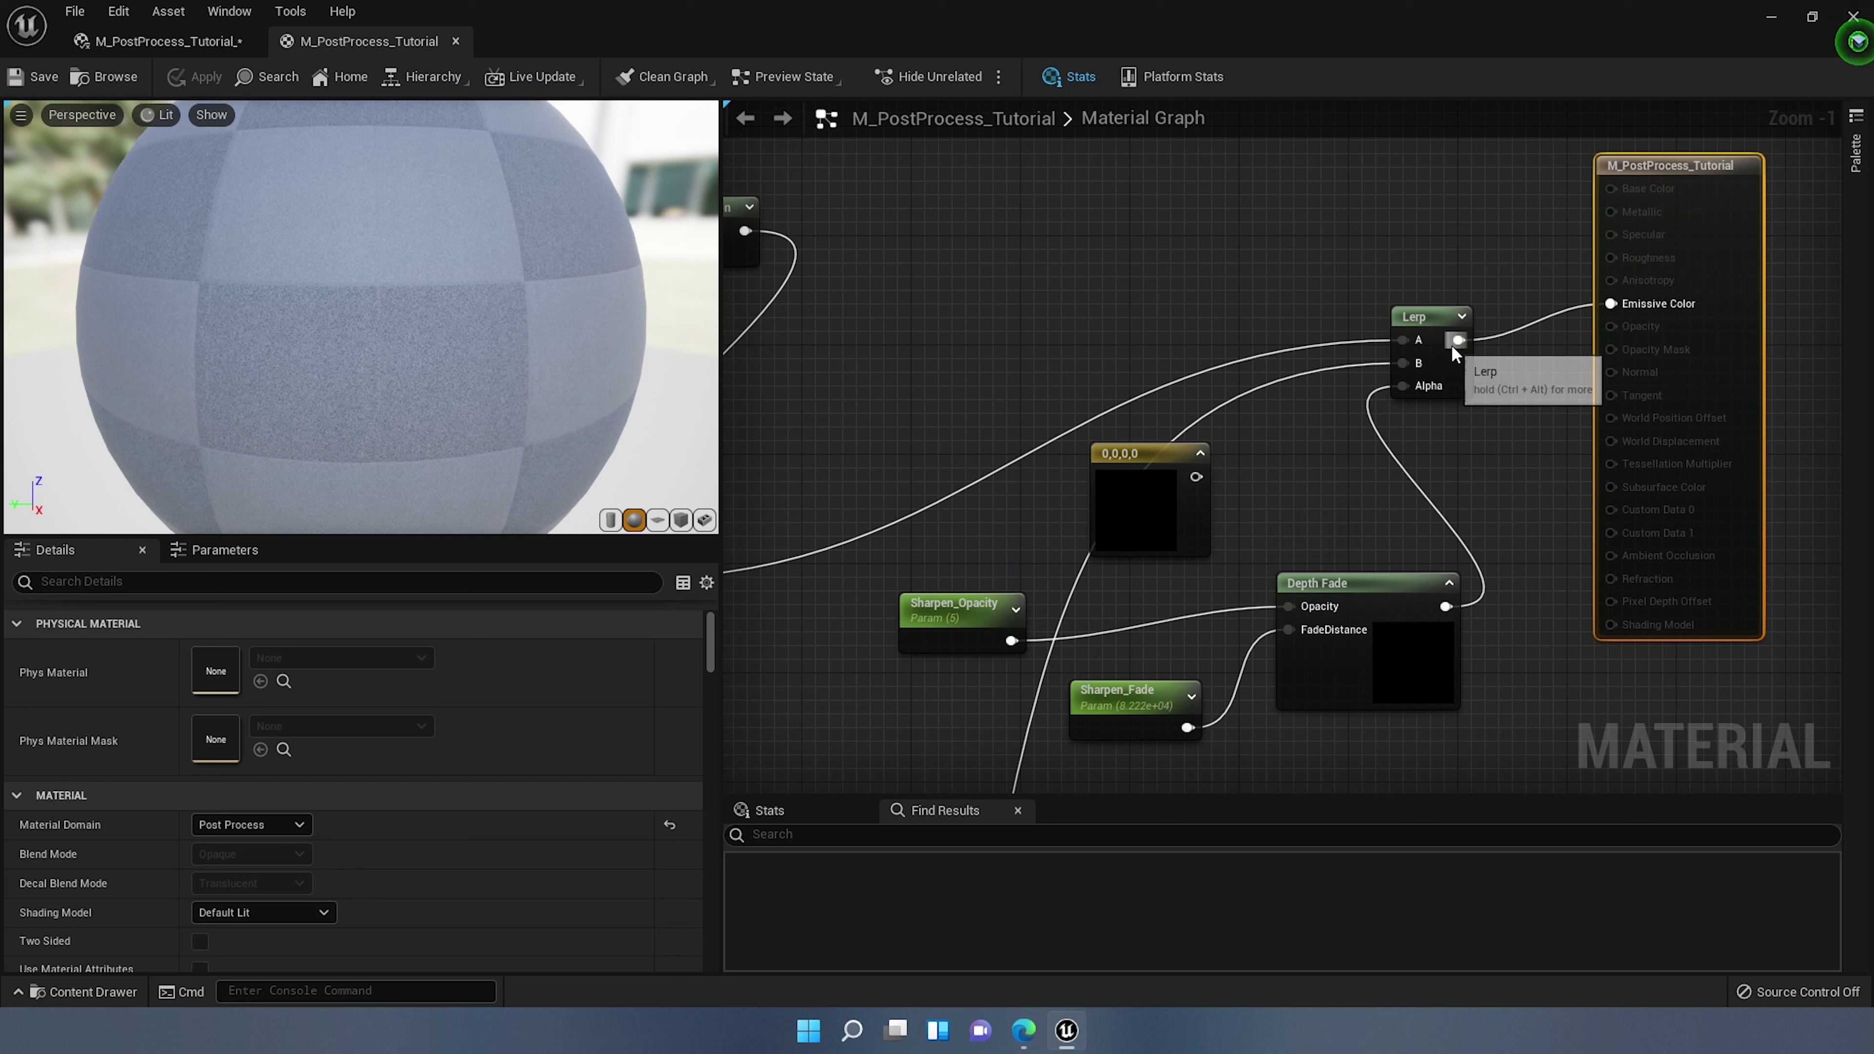
pyautogui.moveTo(1457, 341); pyautogui.dragTo(1454, 391)
pyautogui.click(1450, 357)
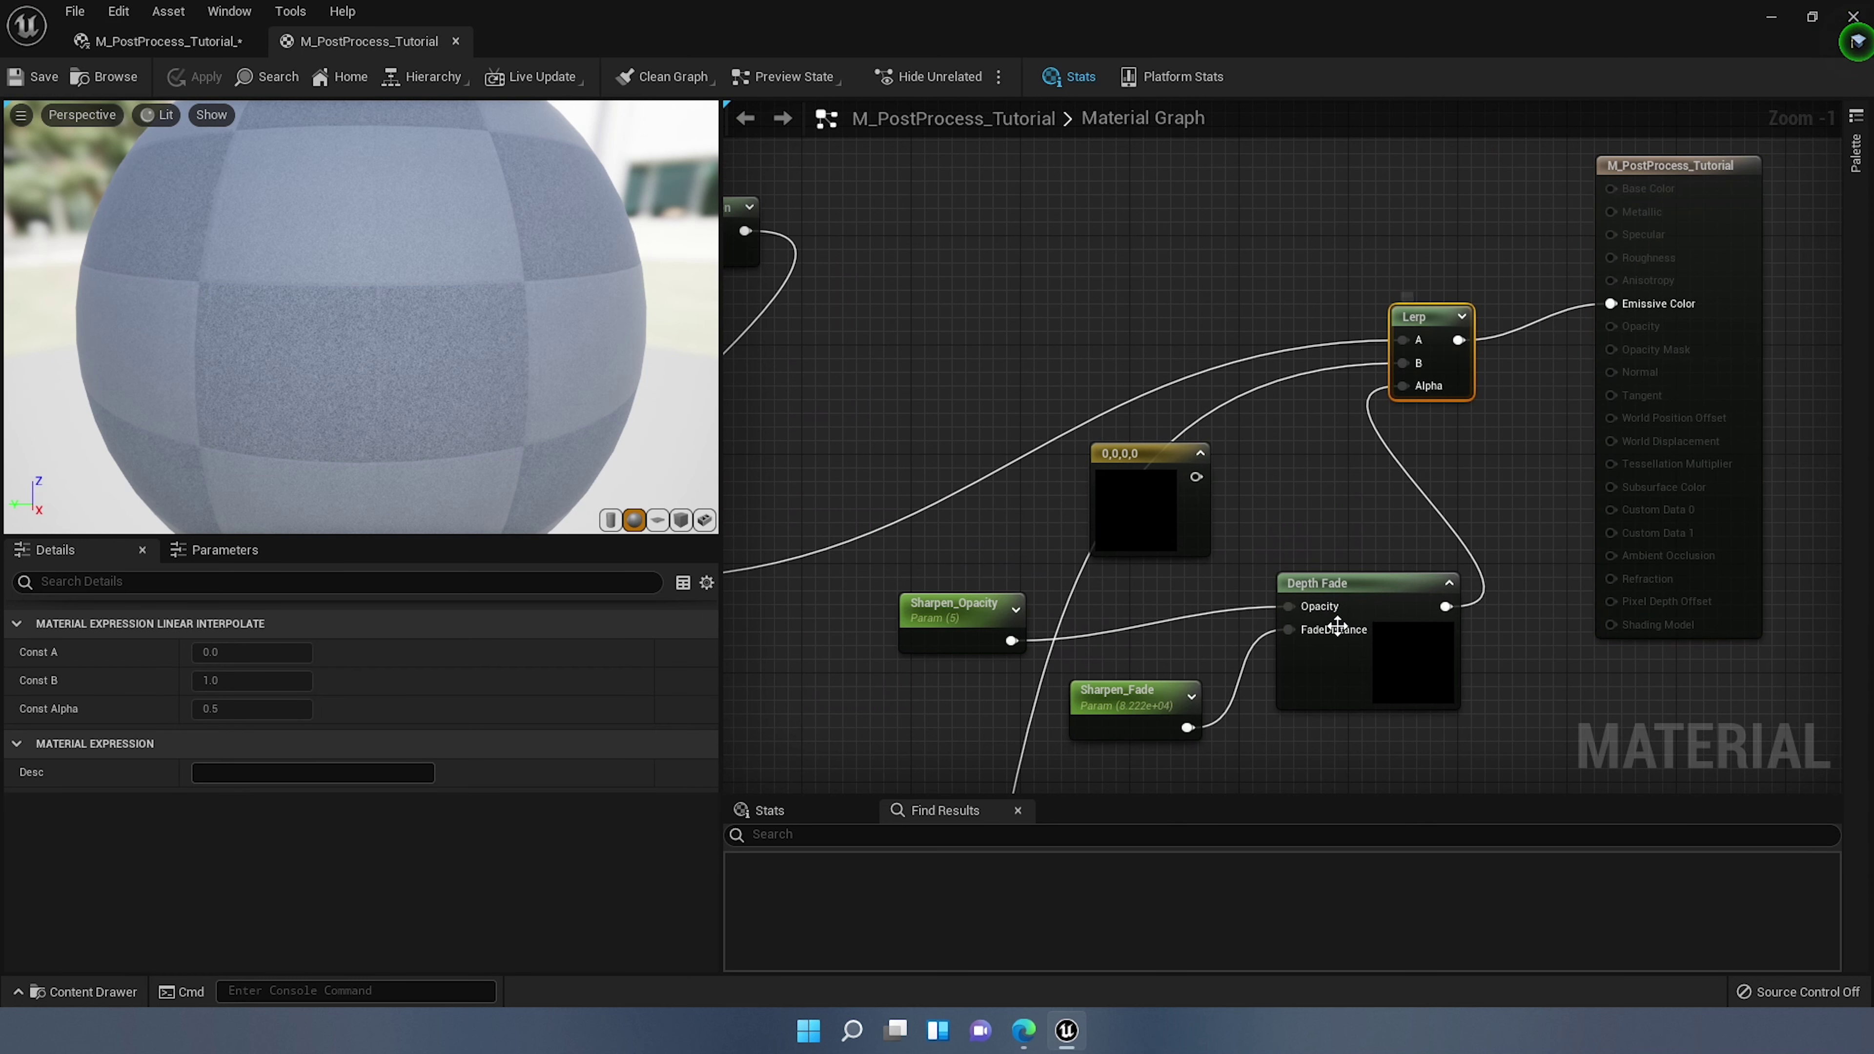
# Step: Tidy the depth fade section by raising the Depth Fade node and stacking Sharpen_Fade directly beneath Sharpen_Opacity
pyautogui.moveTo(1352, 594); pyautogui.dragTo(1341, 559)
pyautogui.moveTo(975, 621); pyautogui.dragTo(1001, 606)
pyautogui.moveTo(1181, 638); pyautogui.dragTo(1252, 539, button='right')
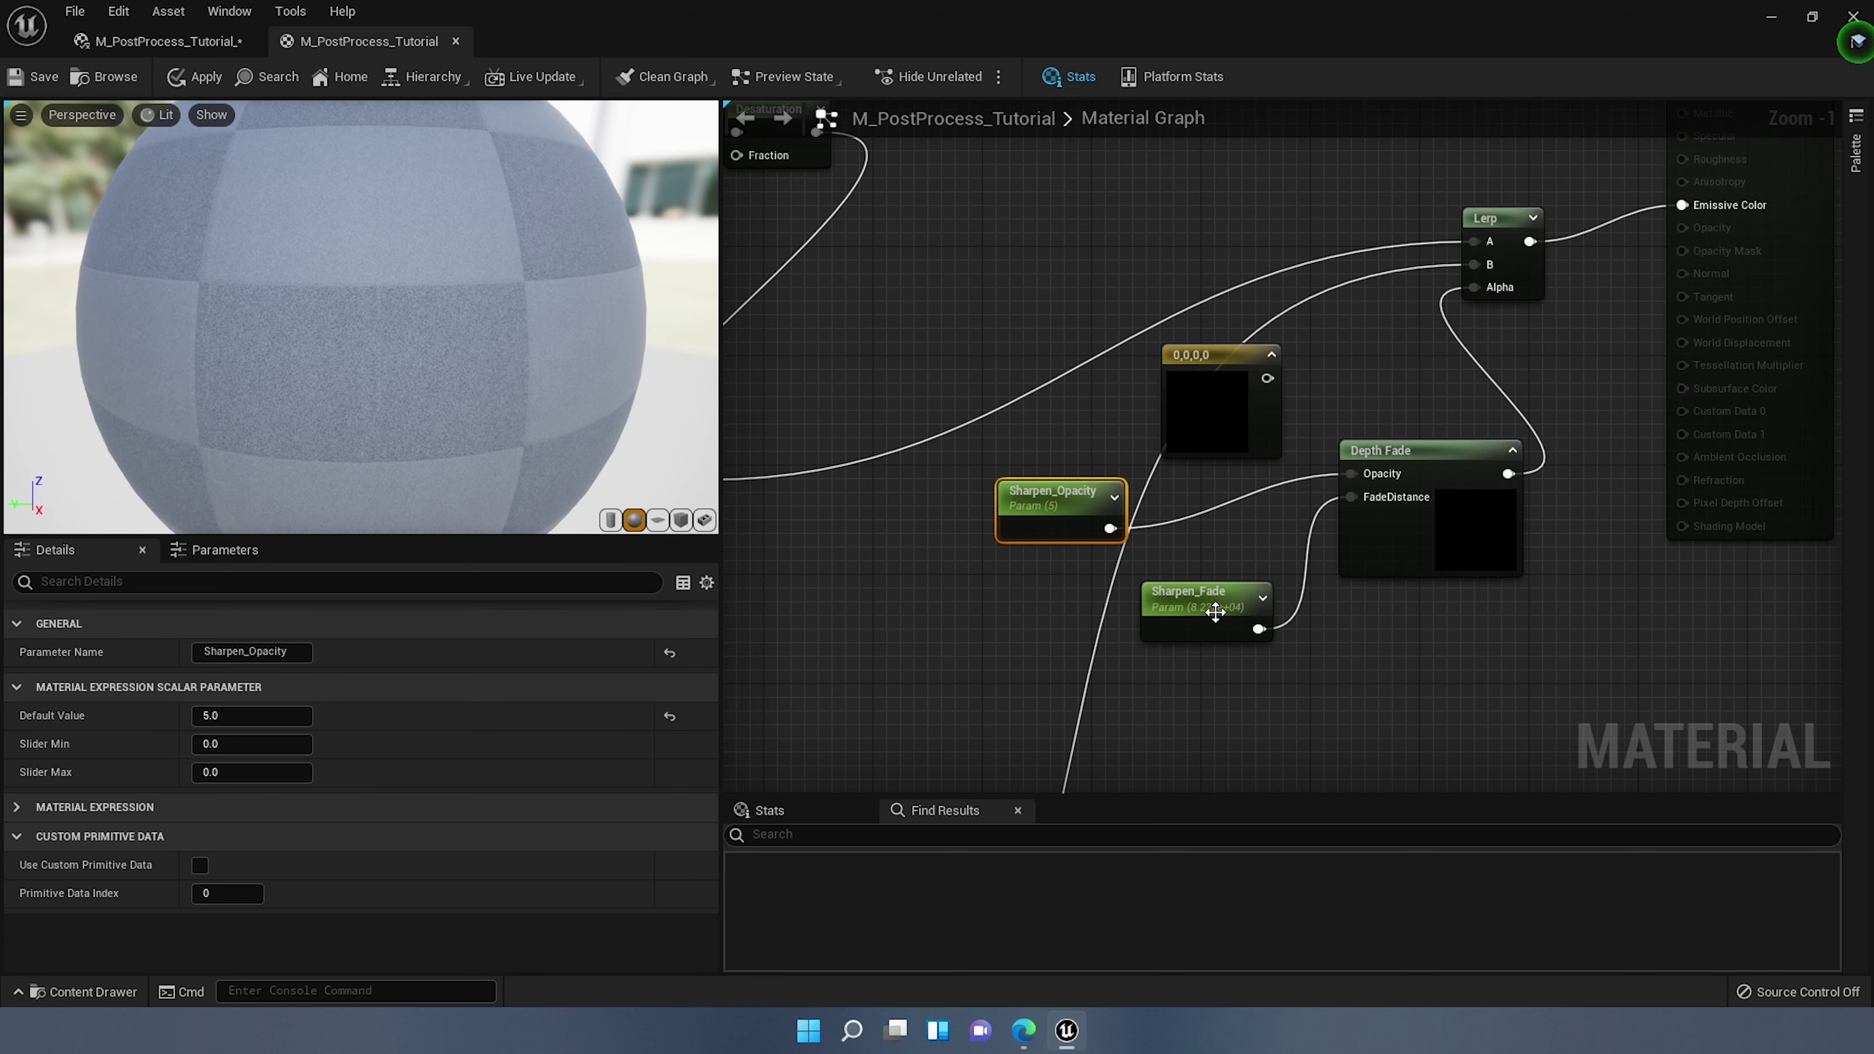
pyautogui.moveTo(1218, 613); pyautogui.dragTo(1077, 583)
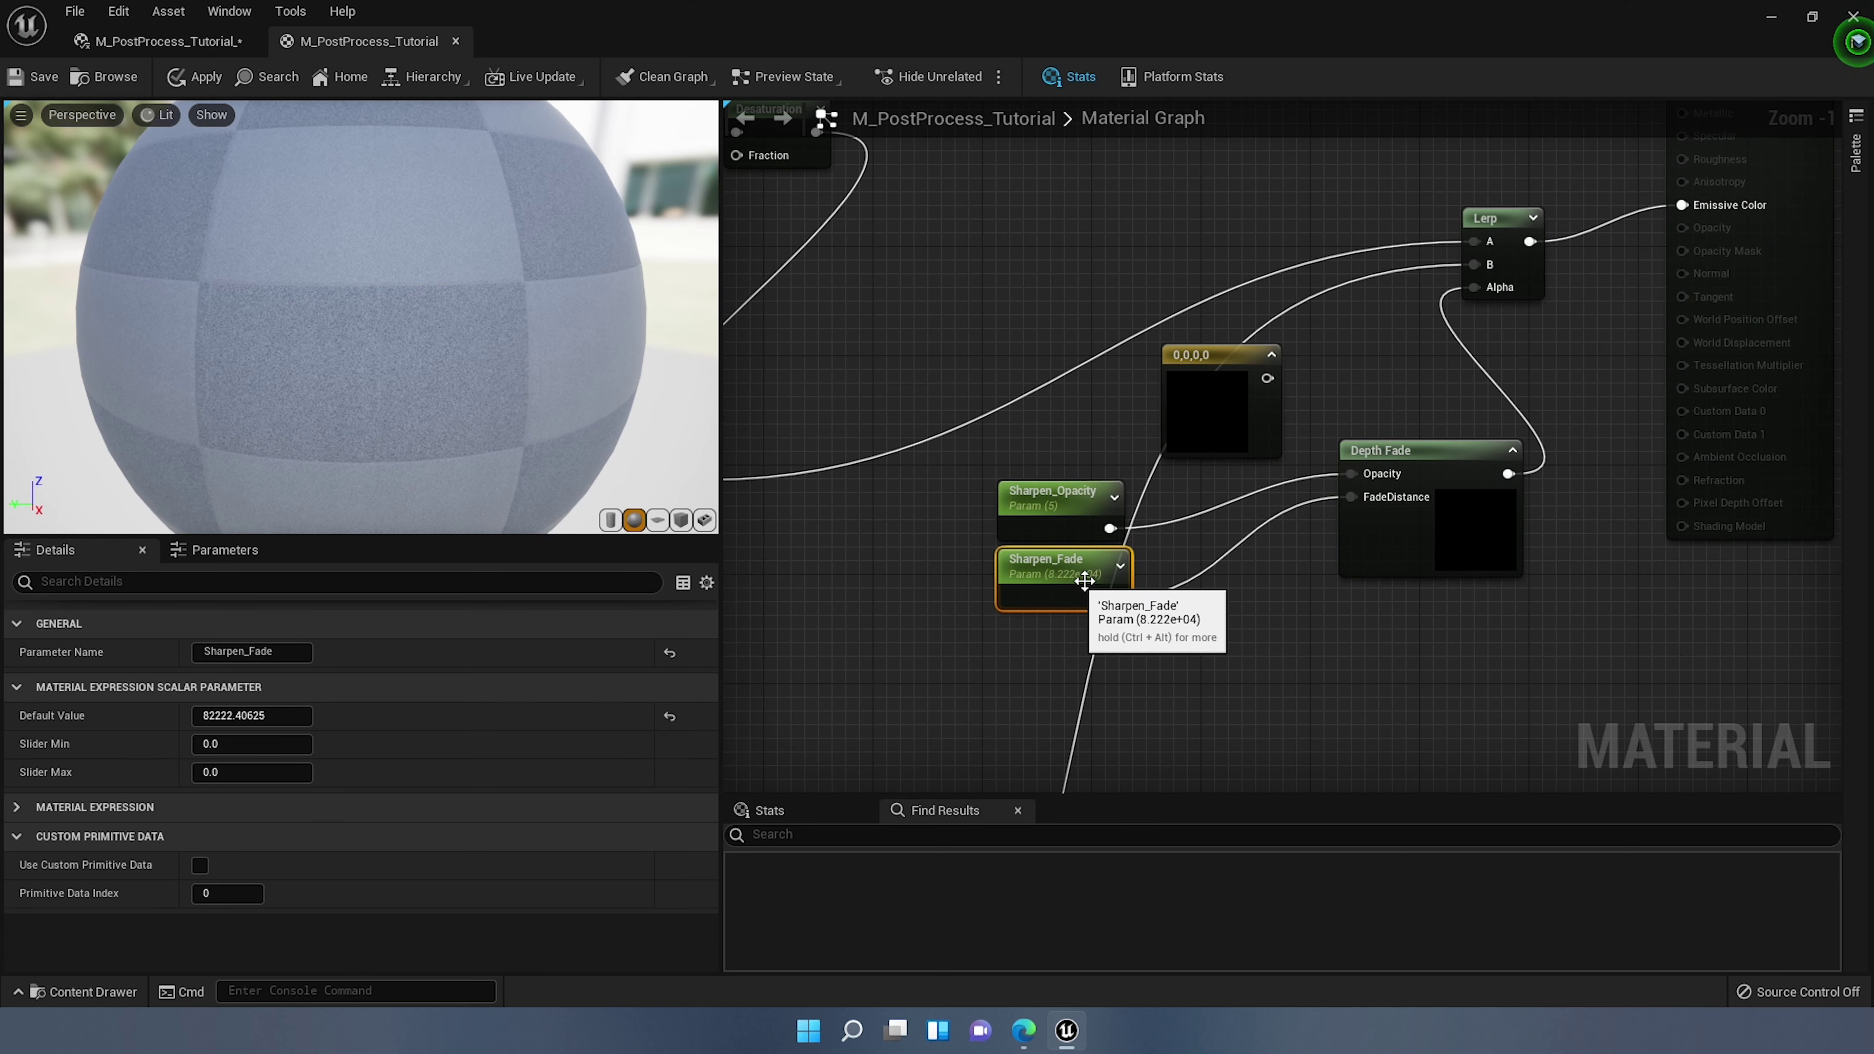
pyautogui.moveTo(1252, 596); pyautogui.dragTo(1113, 686, button='right')
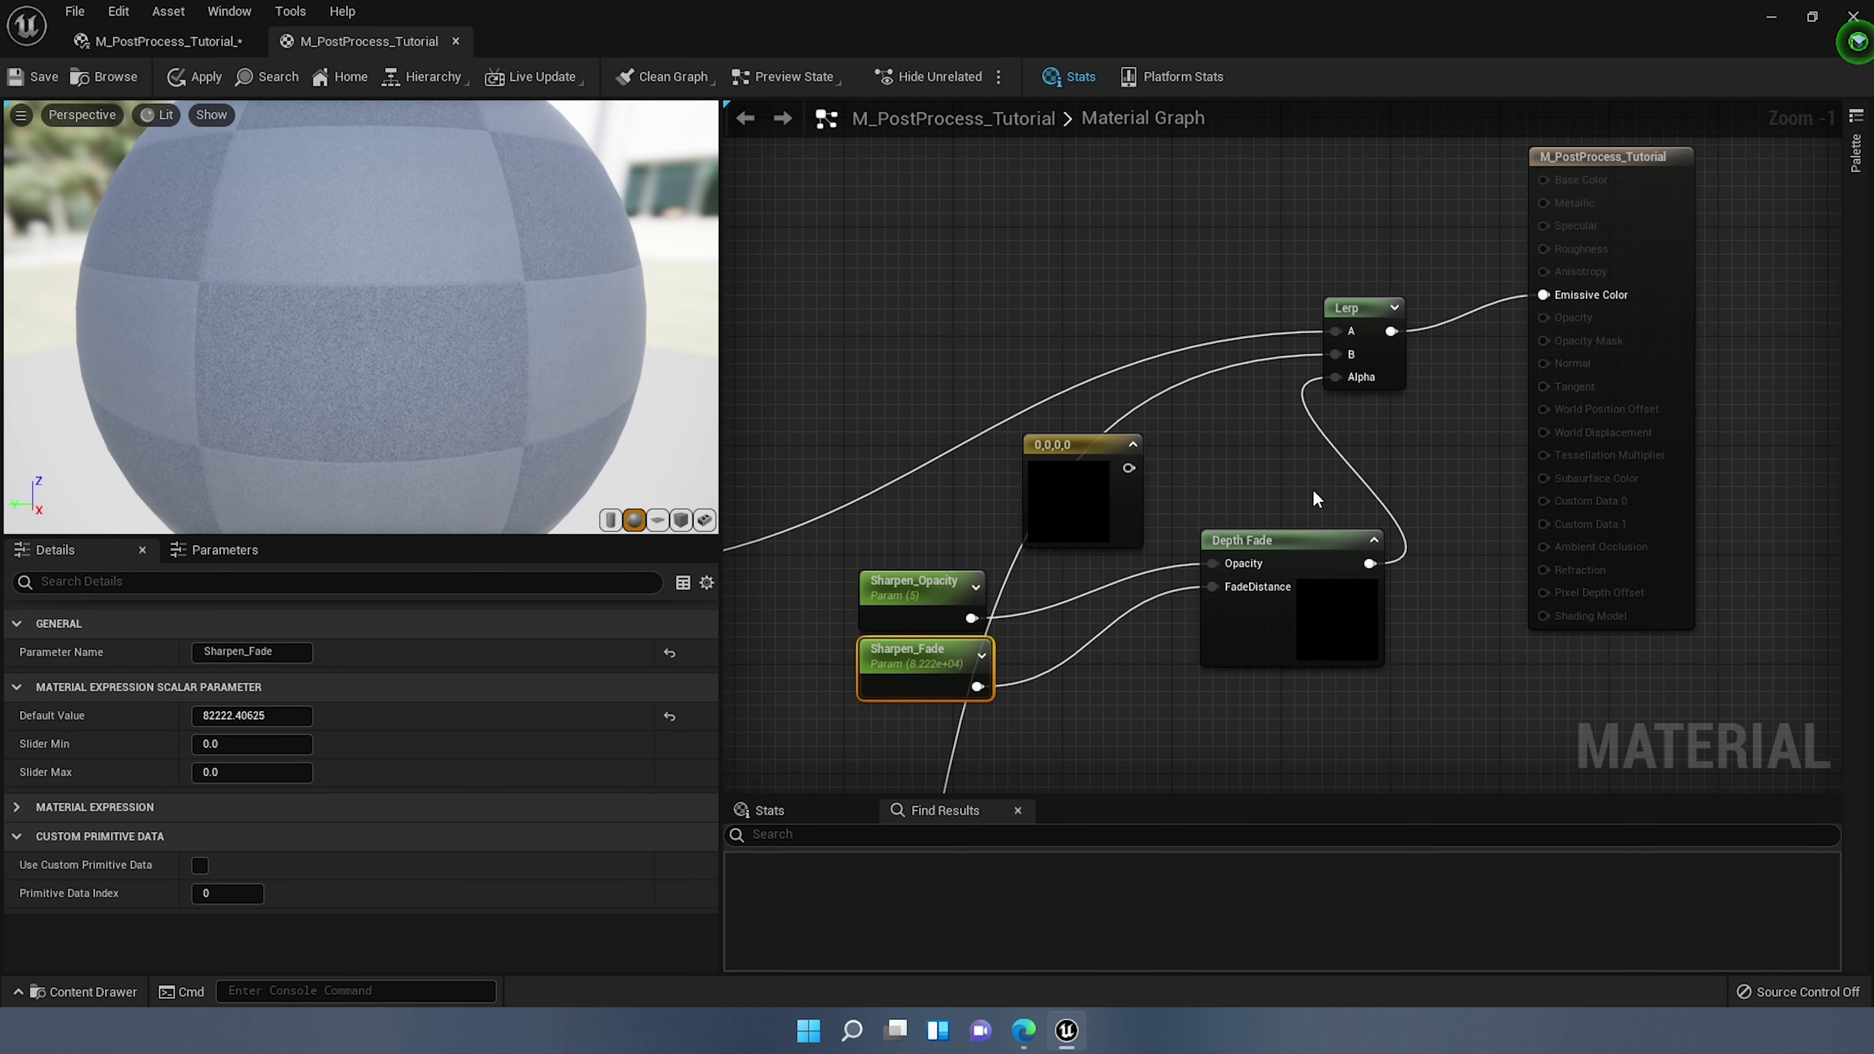
pyautogui.scroll(-2, 1142, 297)
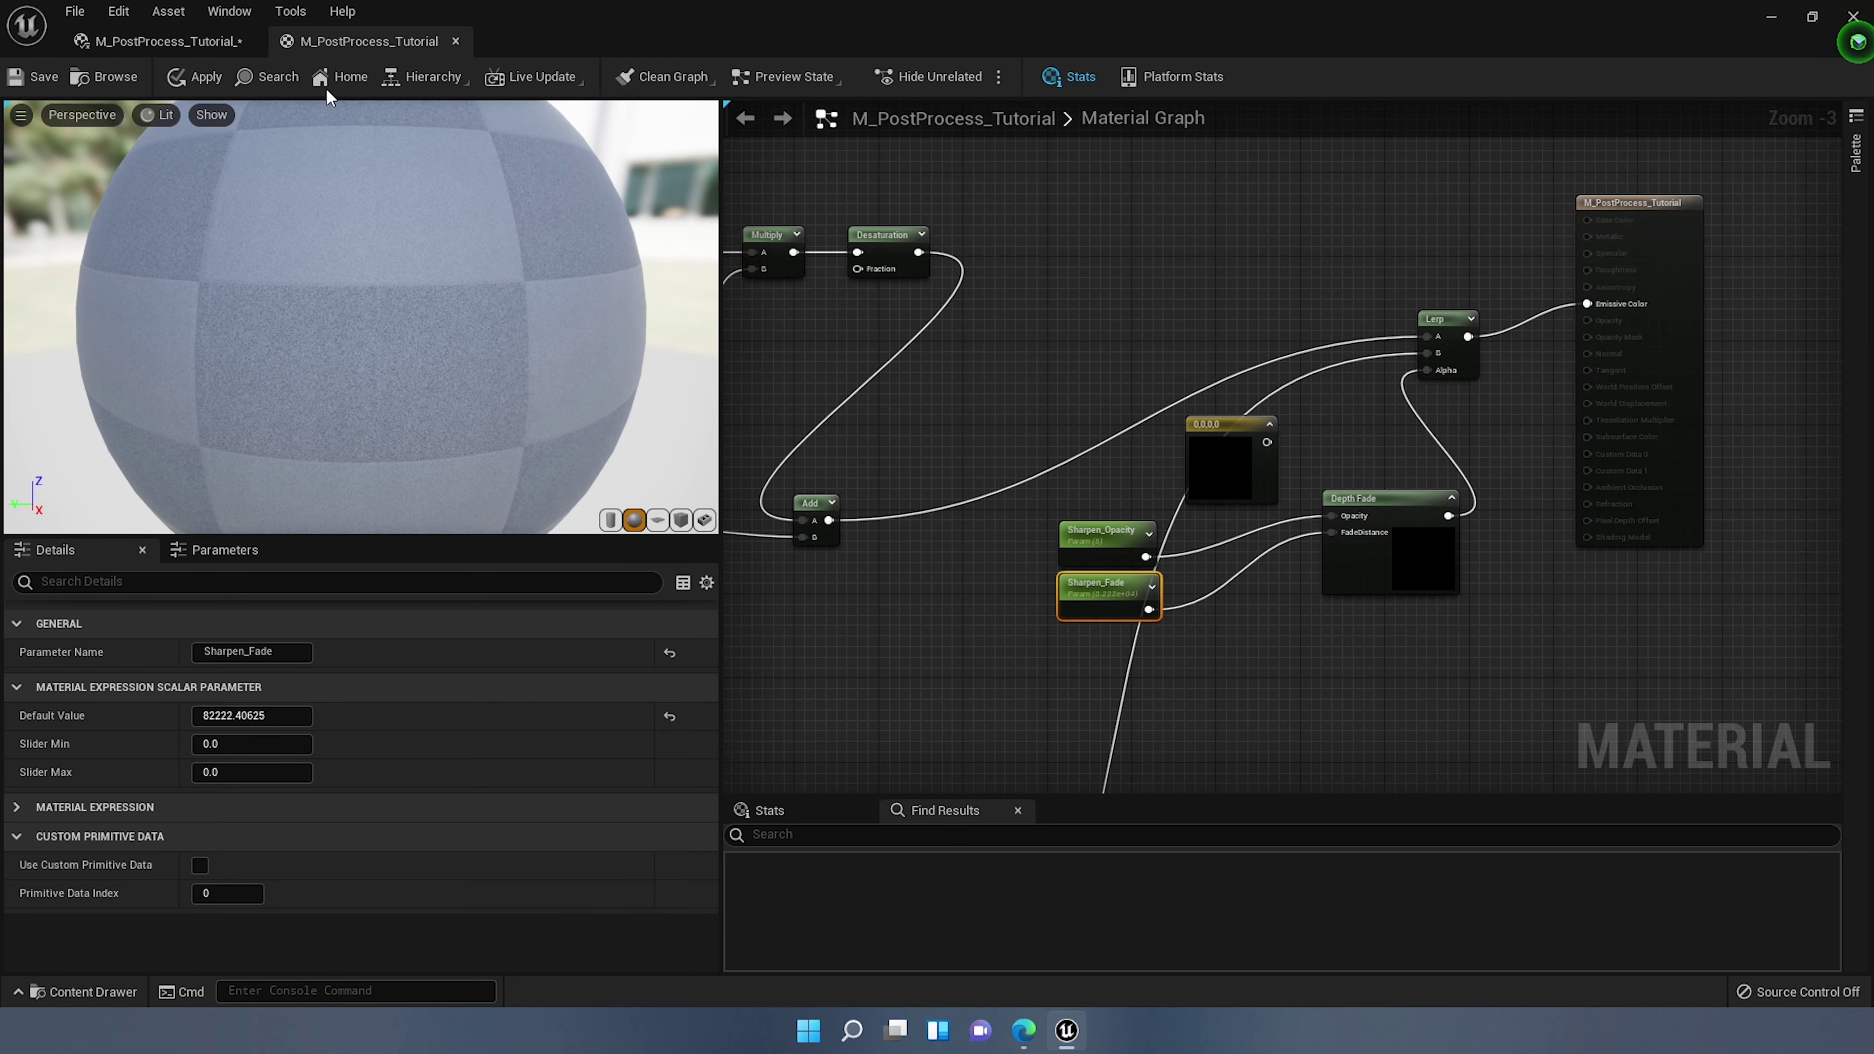
# Step: Return to the level and try Ultra_Dynamic_Weather's cloud coverage at 2.0, then set it to 4.0 and view the clouds over the canyon
pyautogui.click(166, 42)
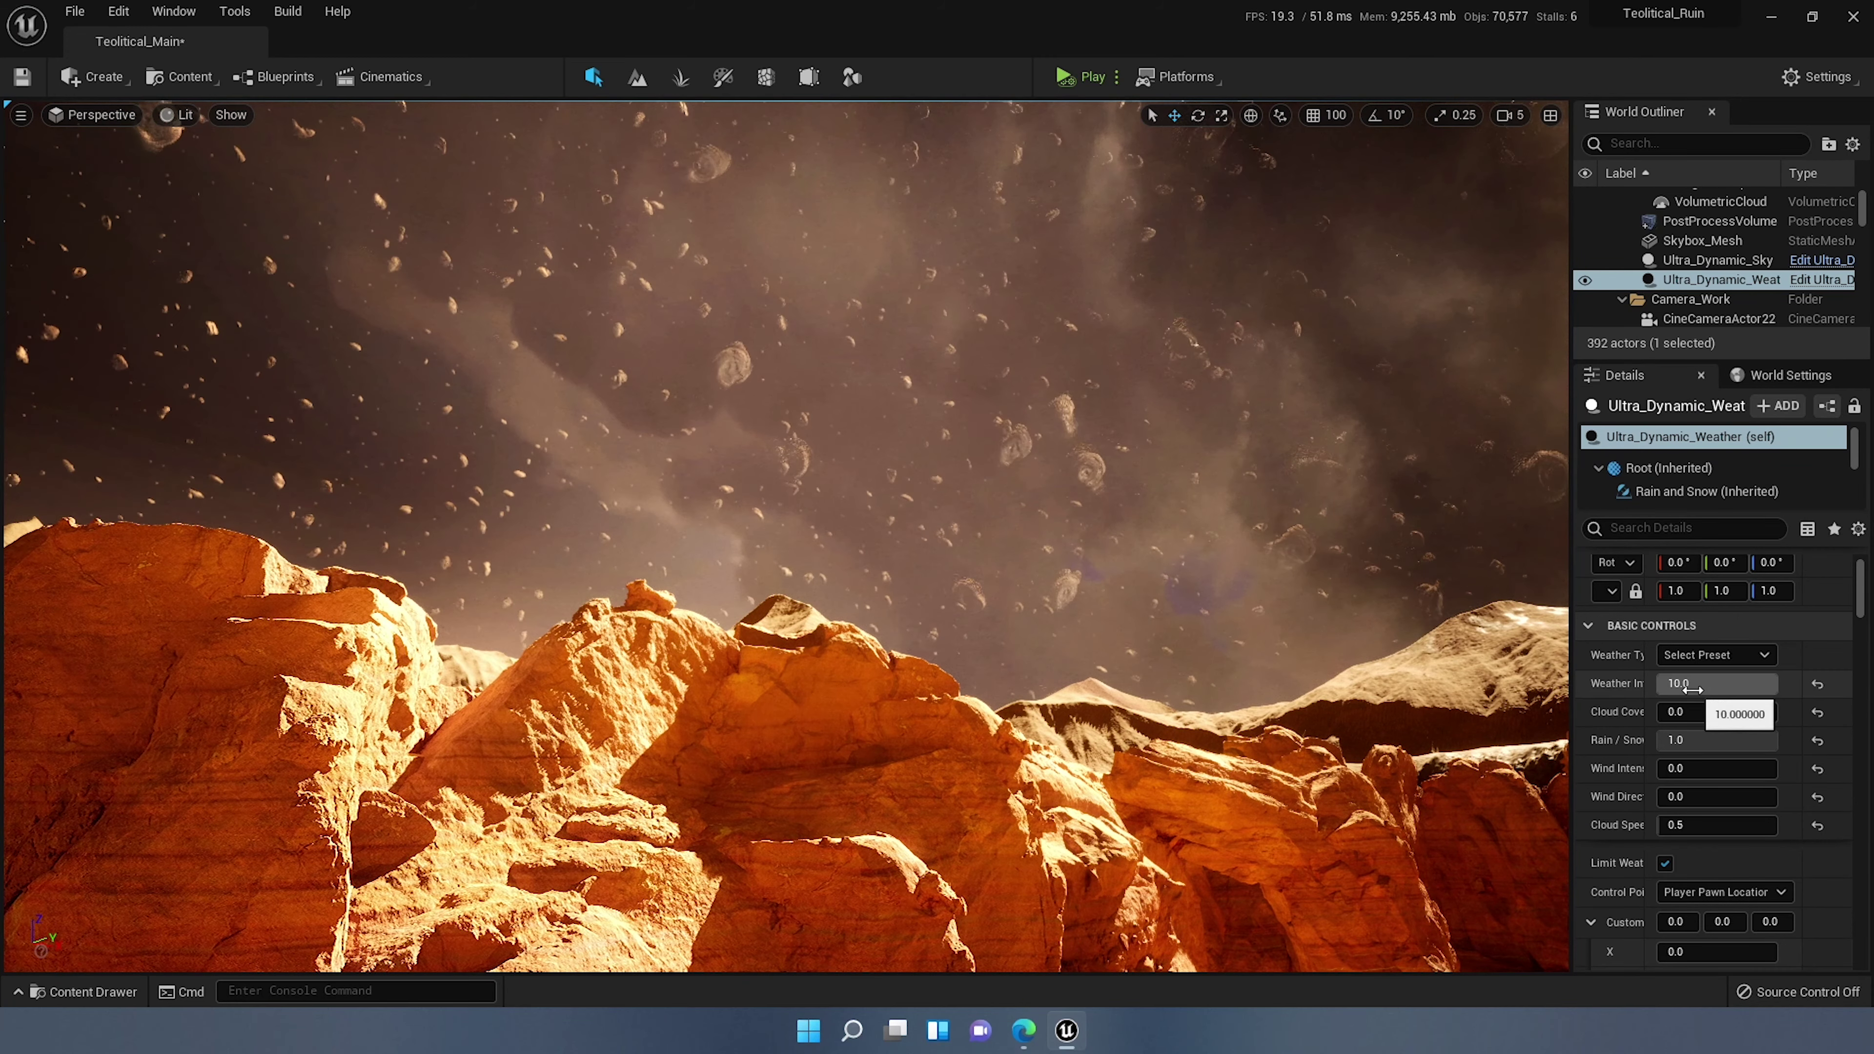
pyautogui.click(1705, 705)
pyautogui.write('2')
pyautogui.press('Return')
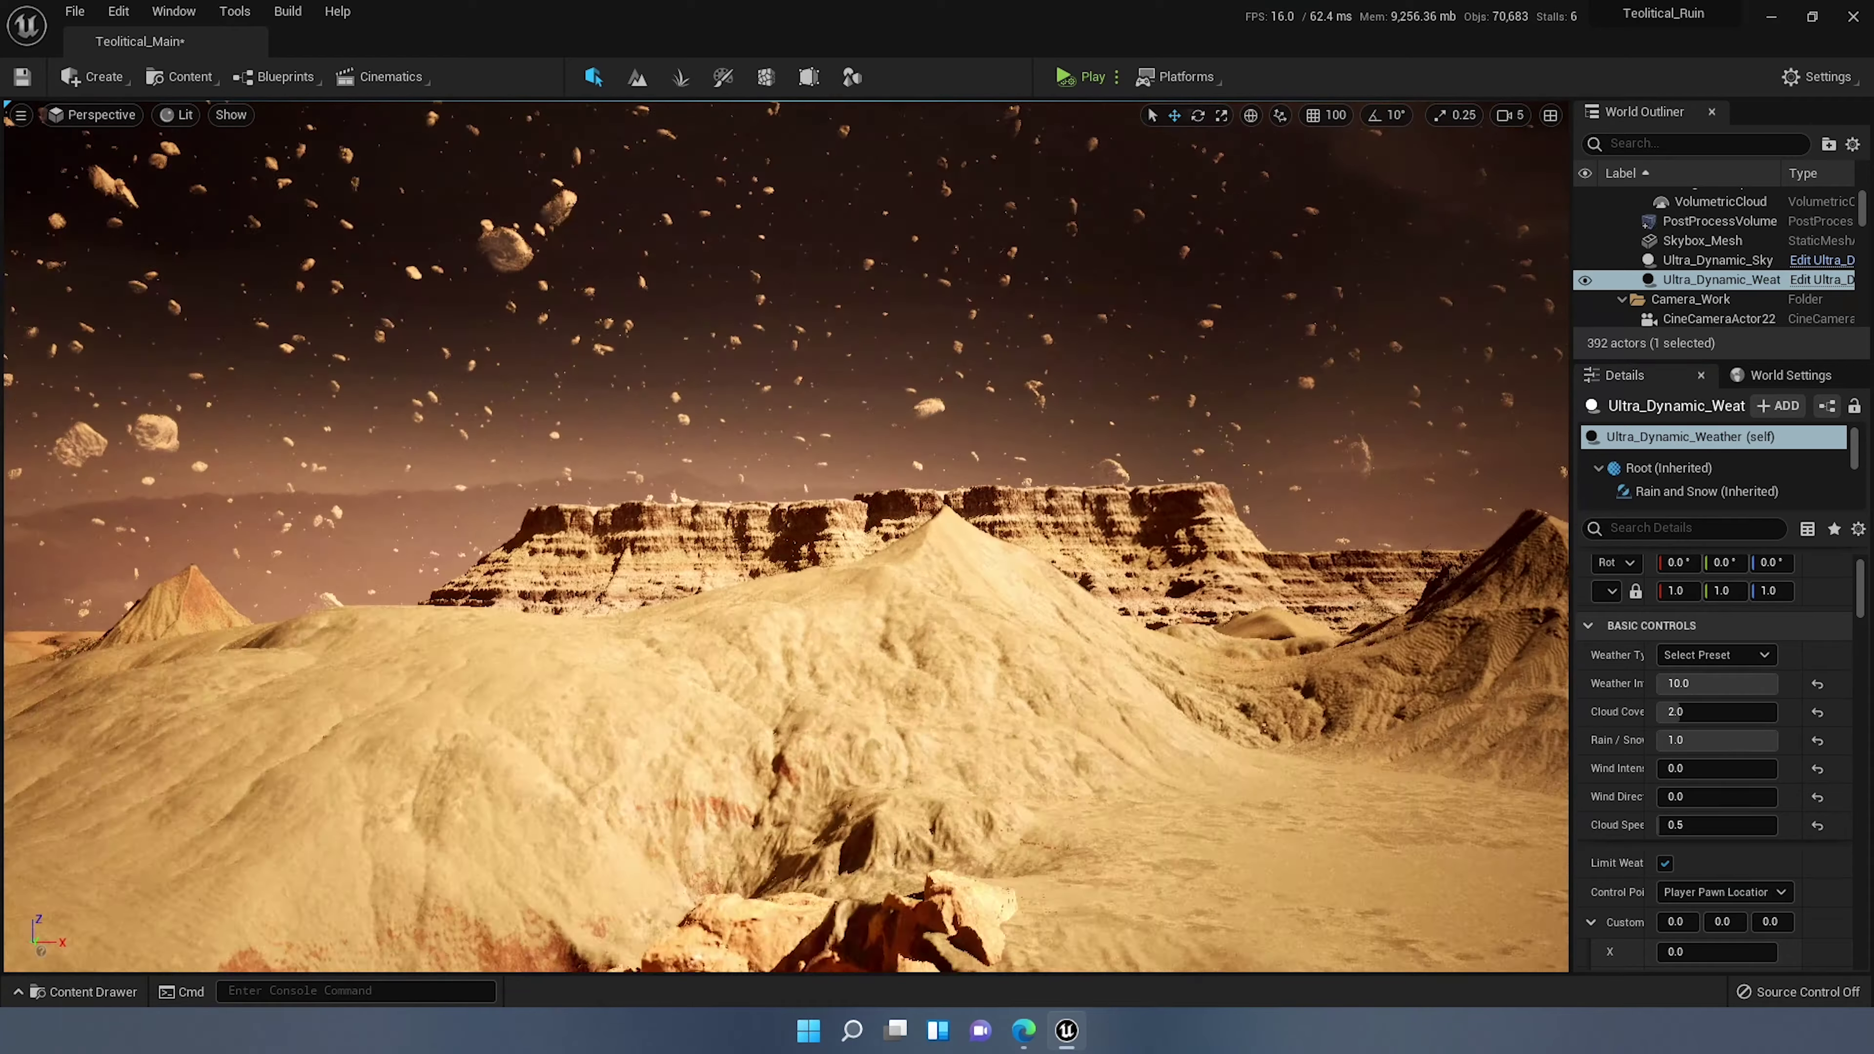
pyautogui.moveTo(959, 536); pyautogui.dragTo(369, 576, button='right')
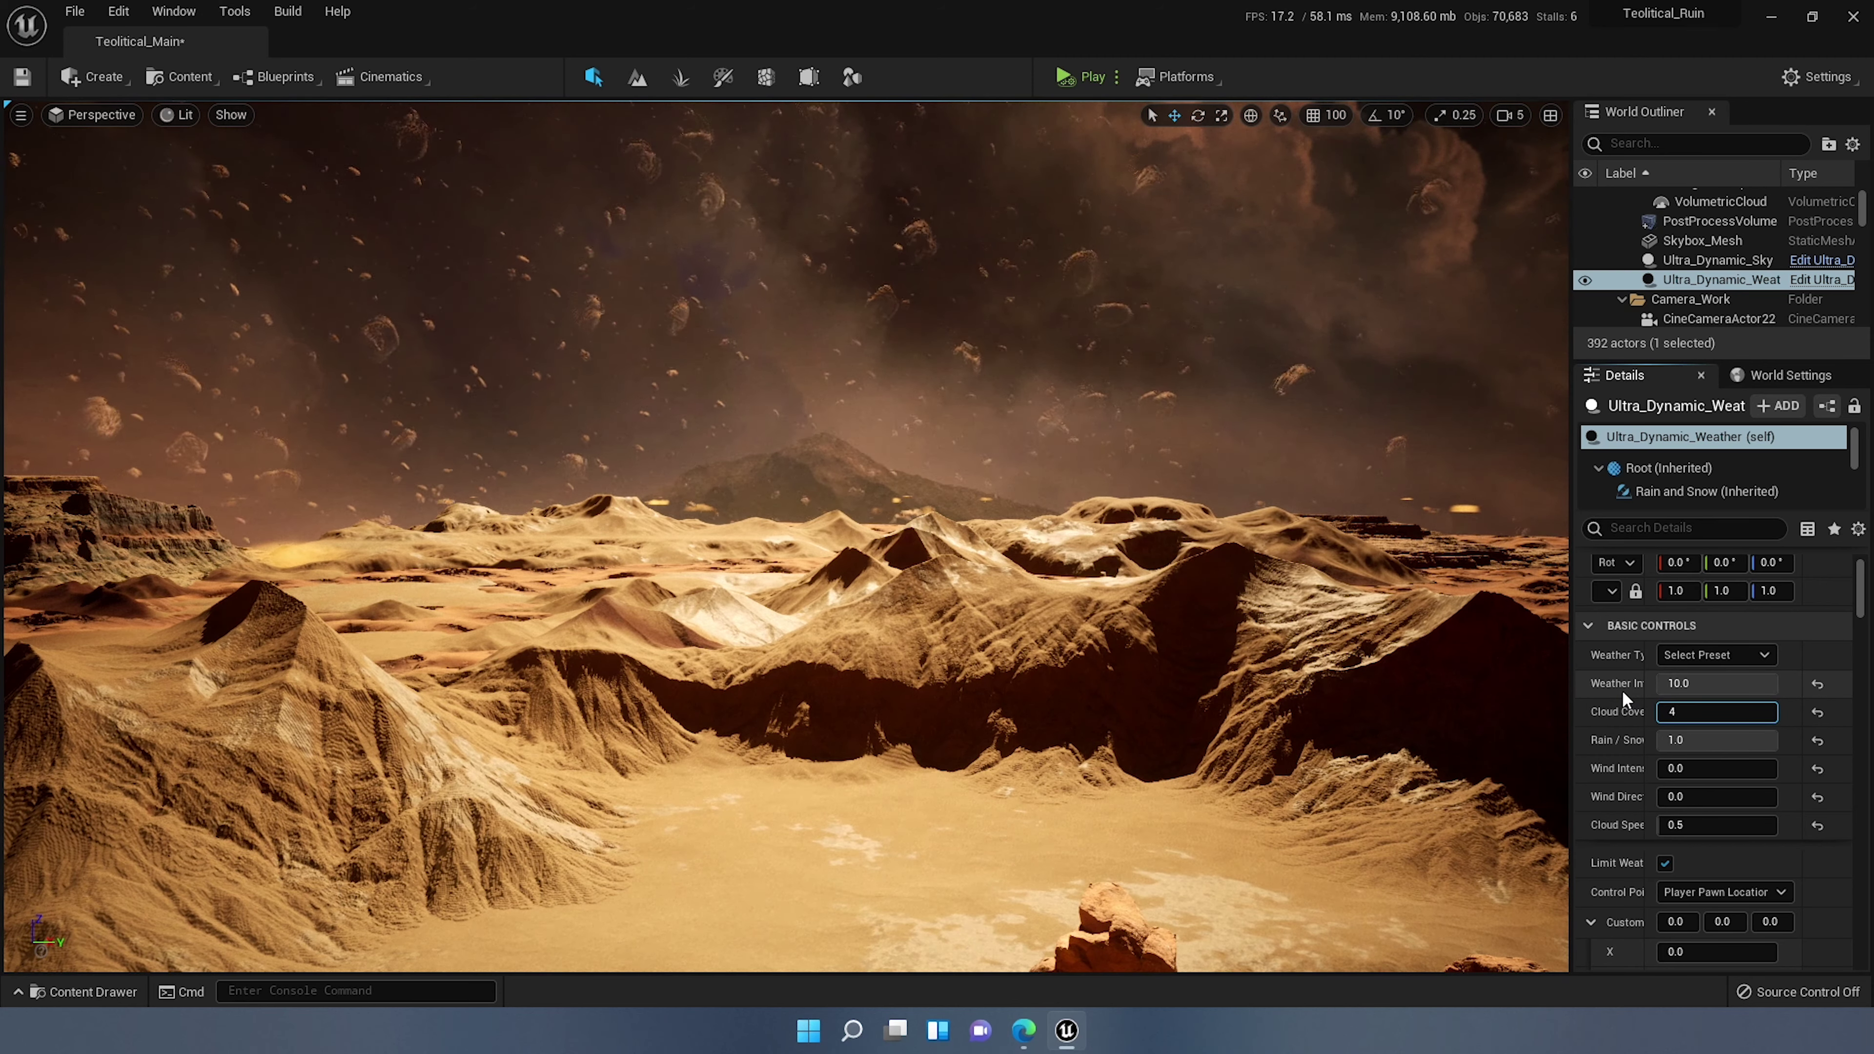
pyautogui.write('4')
pyautogui.press('Return')
pyautogui.moveTo(786, 536); pyautogui.dragTo(871, 521, button='right')
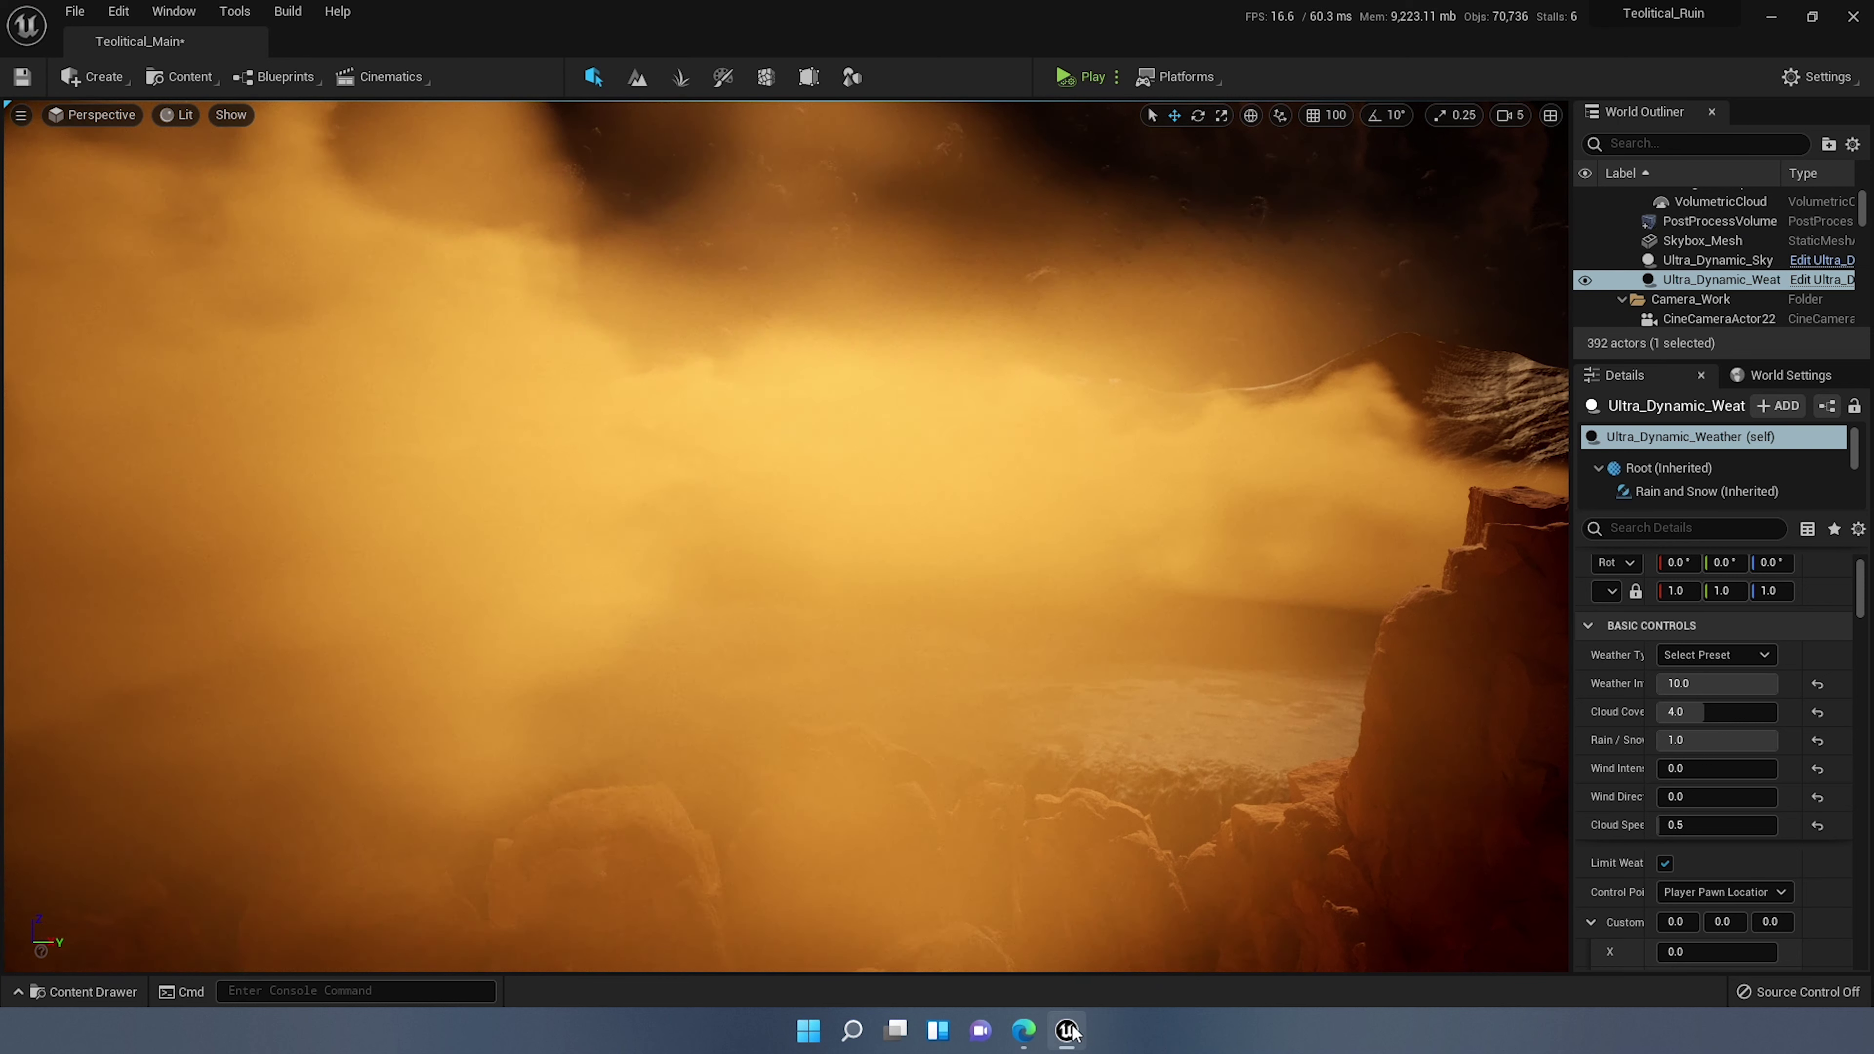
# Step: Select the PostProcessVolume, widen its details and compare the M_PostProcess_Tutorial material instance's weight at 0.0 and 1.0
pyautogui.click(1719, 221)
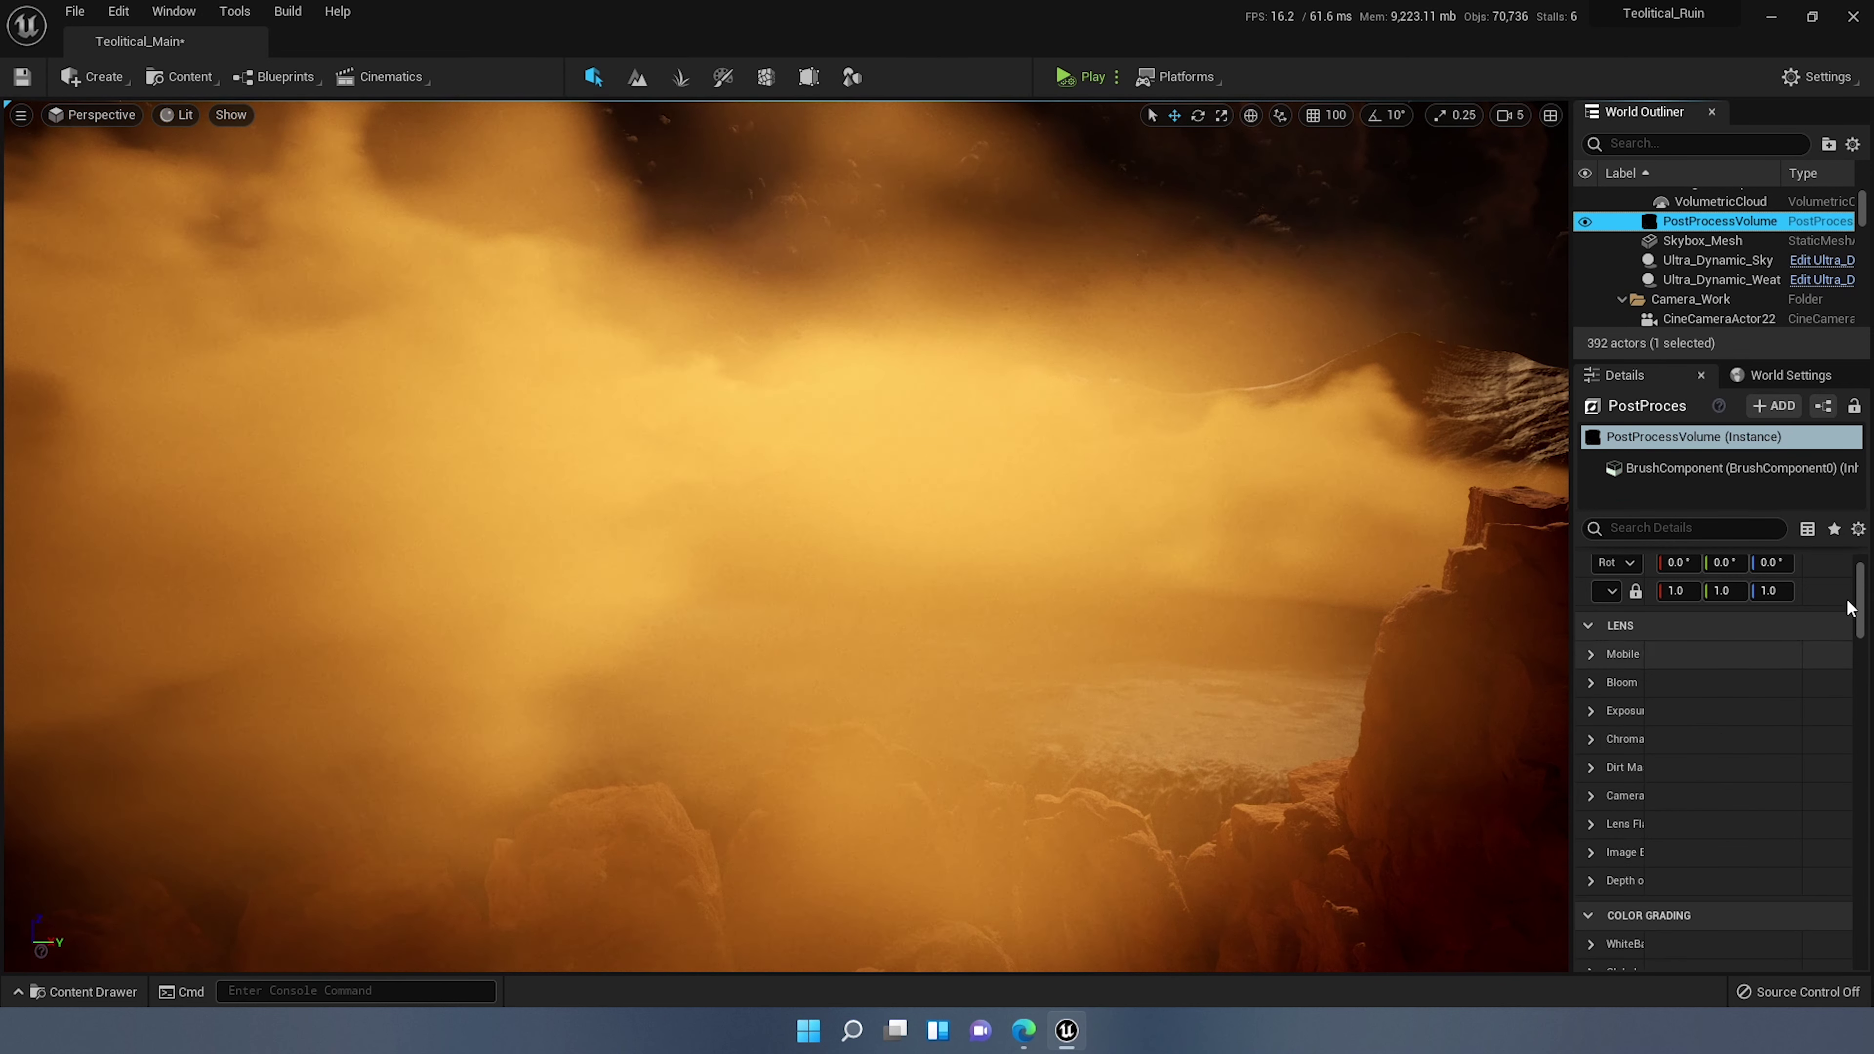
pyautogui.moveTo(1863, 602); pyautogui.dragTo(1858, 796)
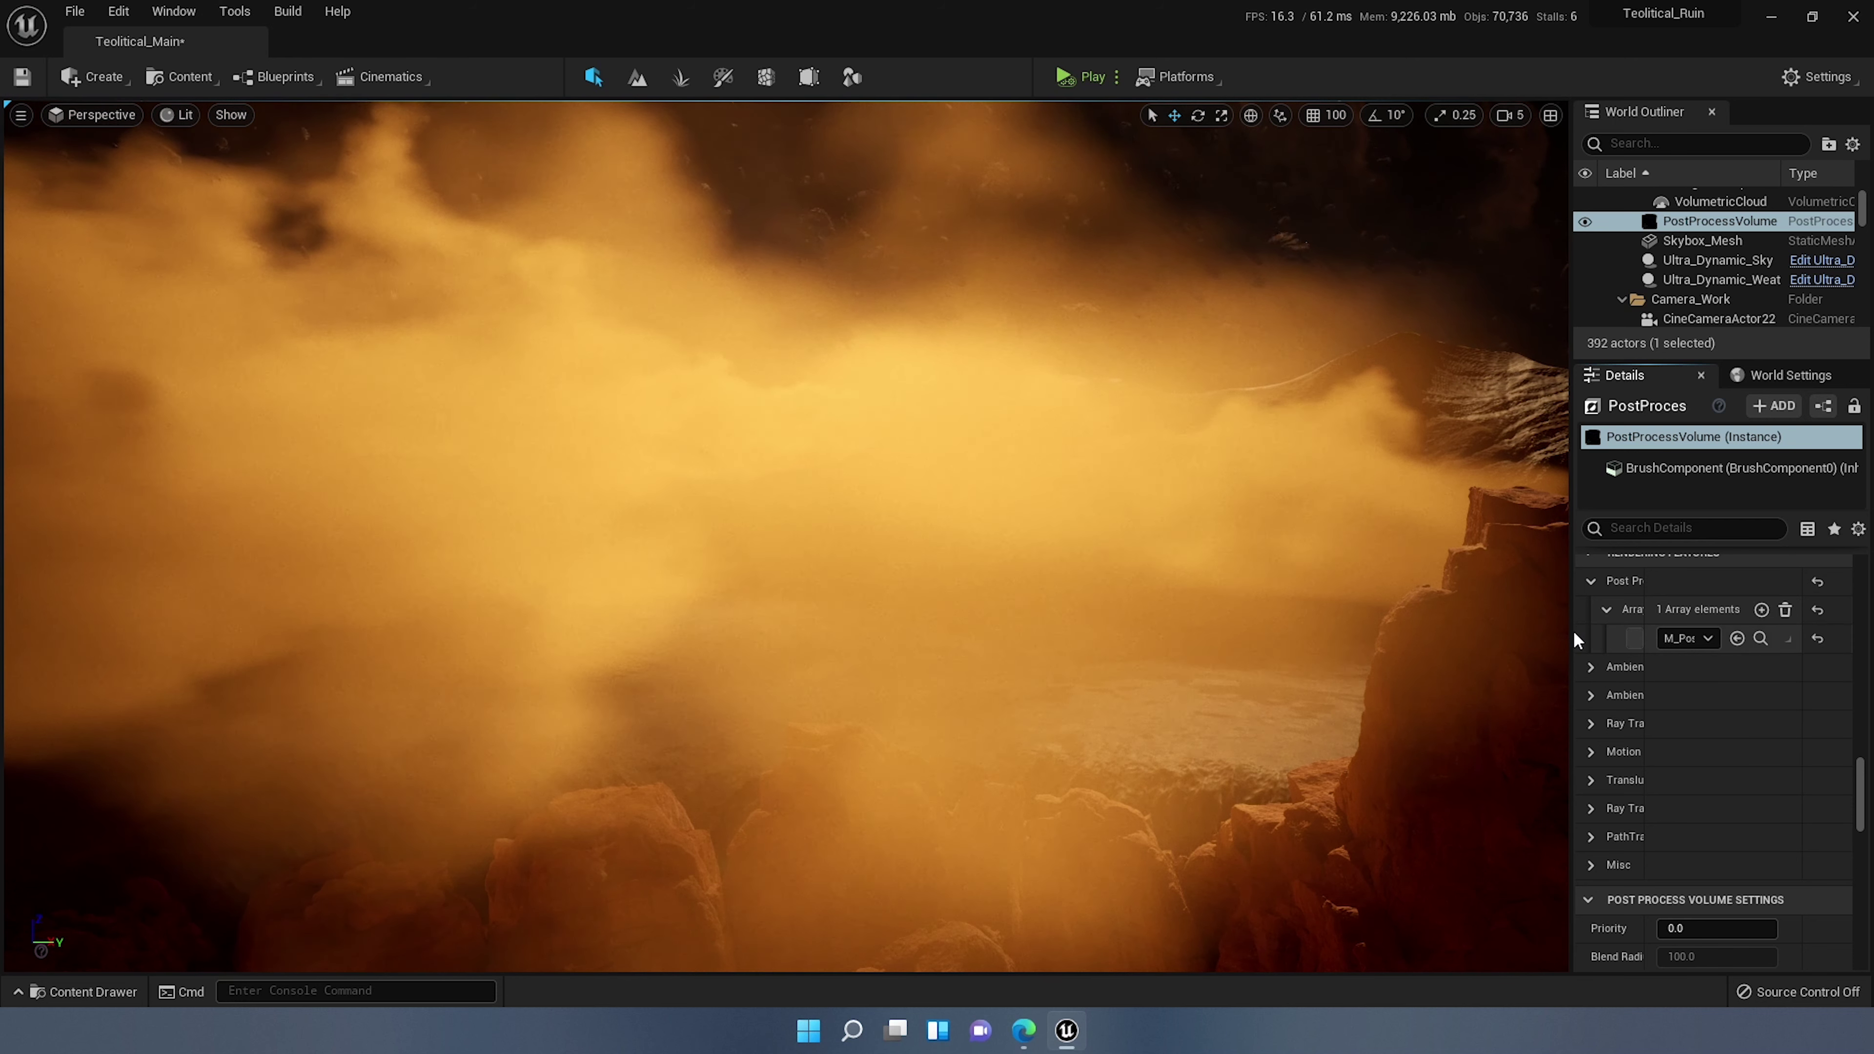
pyautogui.moveTo(1572, 628); pyautogui.dragTo(1454, 628)
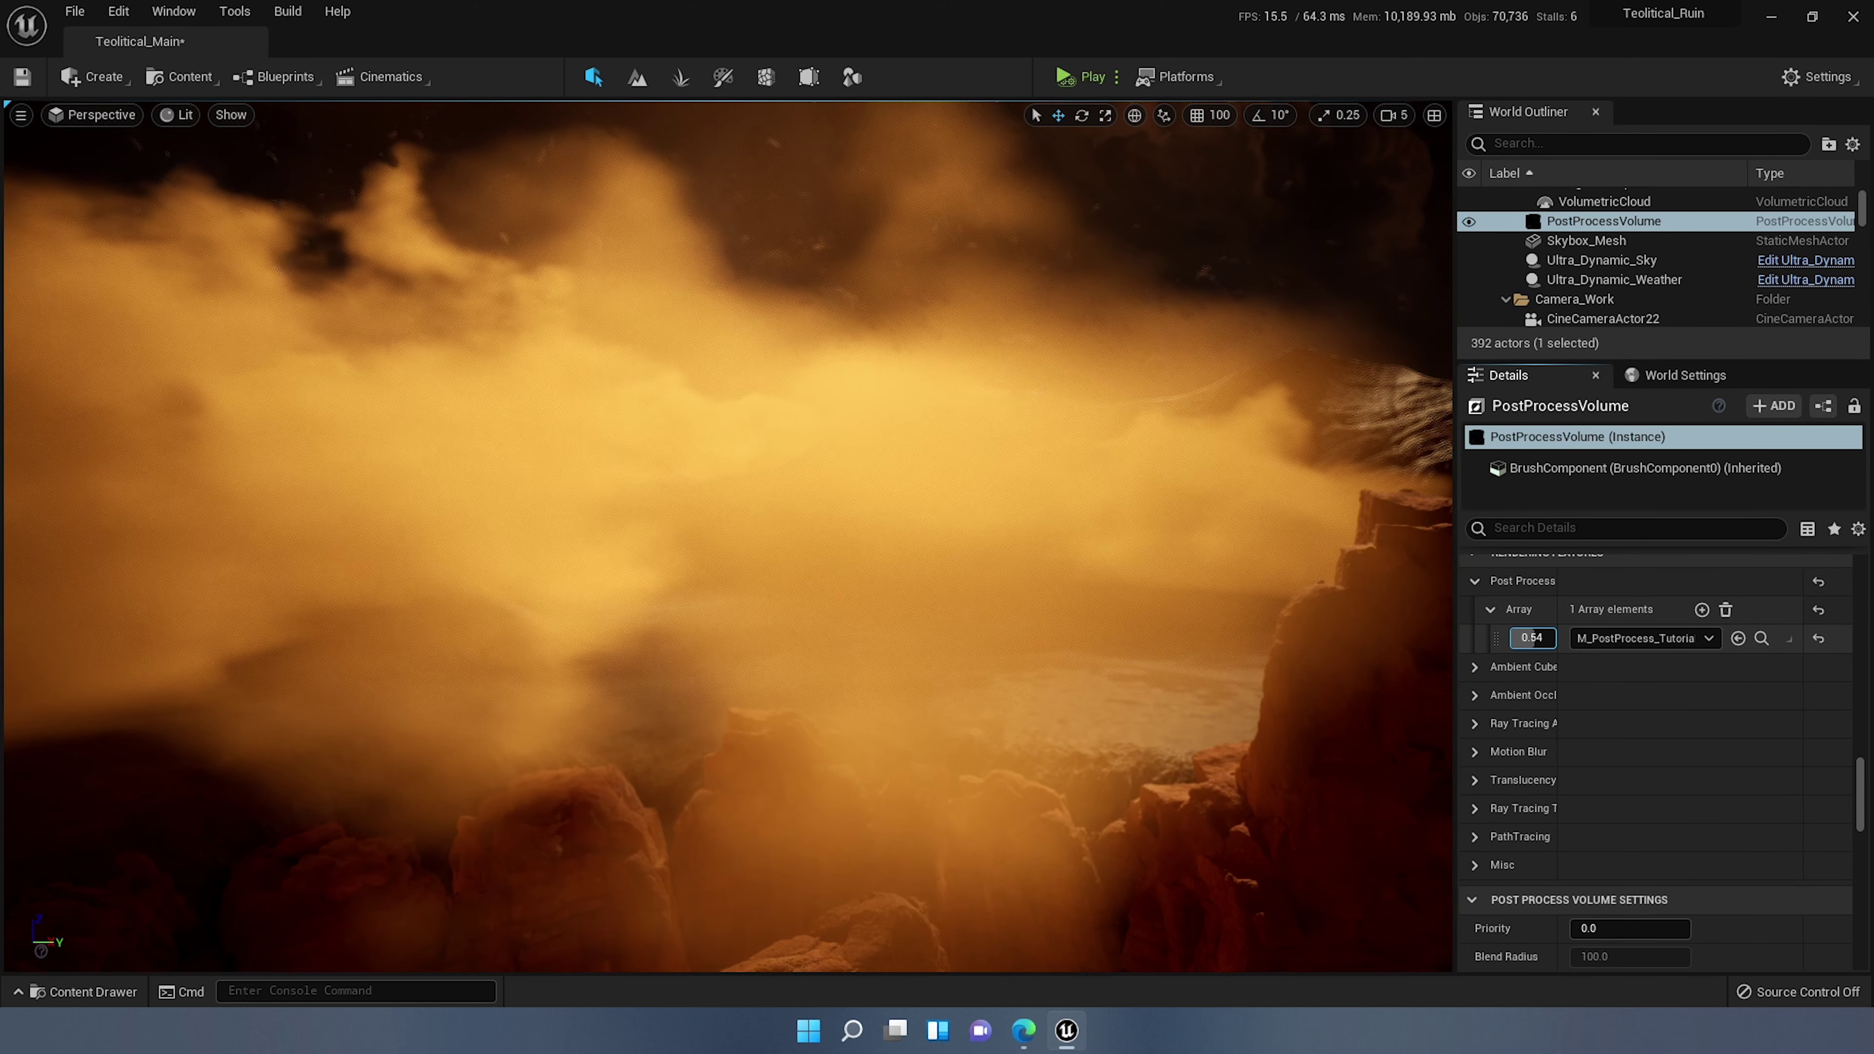
pyautogui.moveTo(1084, 635)
pyautogui.mouseDown(button='right')
pyautogui.moveTo(1151, 731)
pyautogui.moveTo(1343, 797)
pyautogui.moveTo(1084, 635)
pyautogui.mouseUp(button='right')
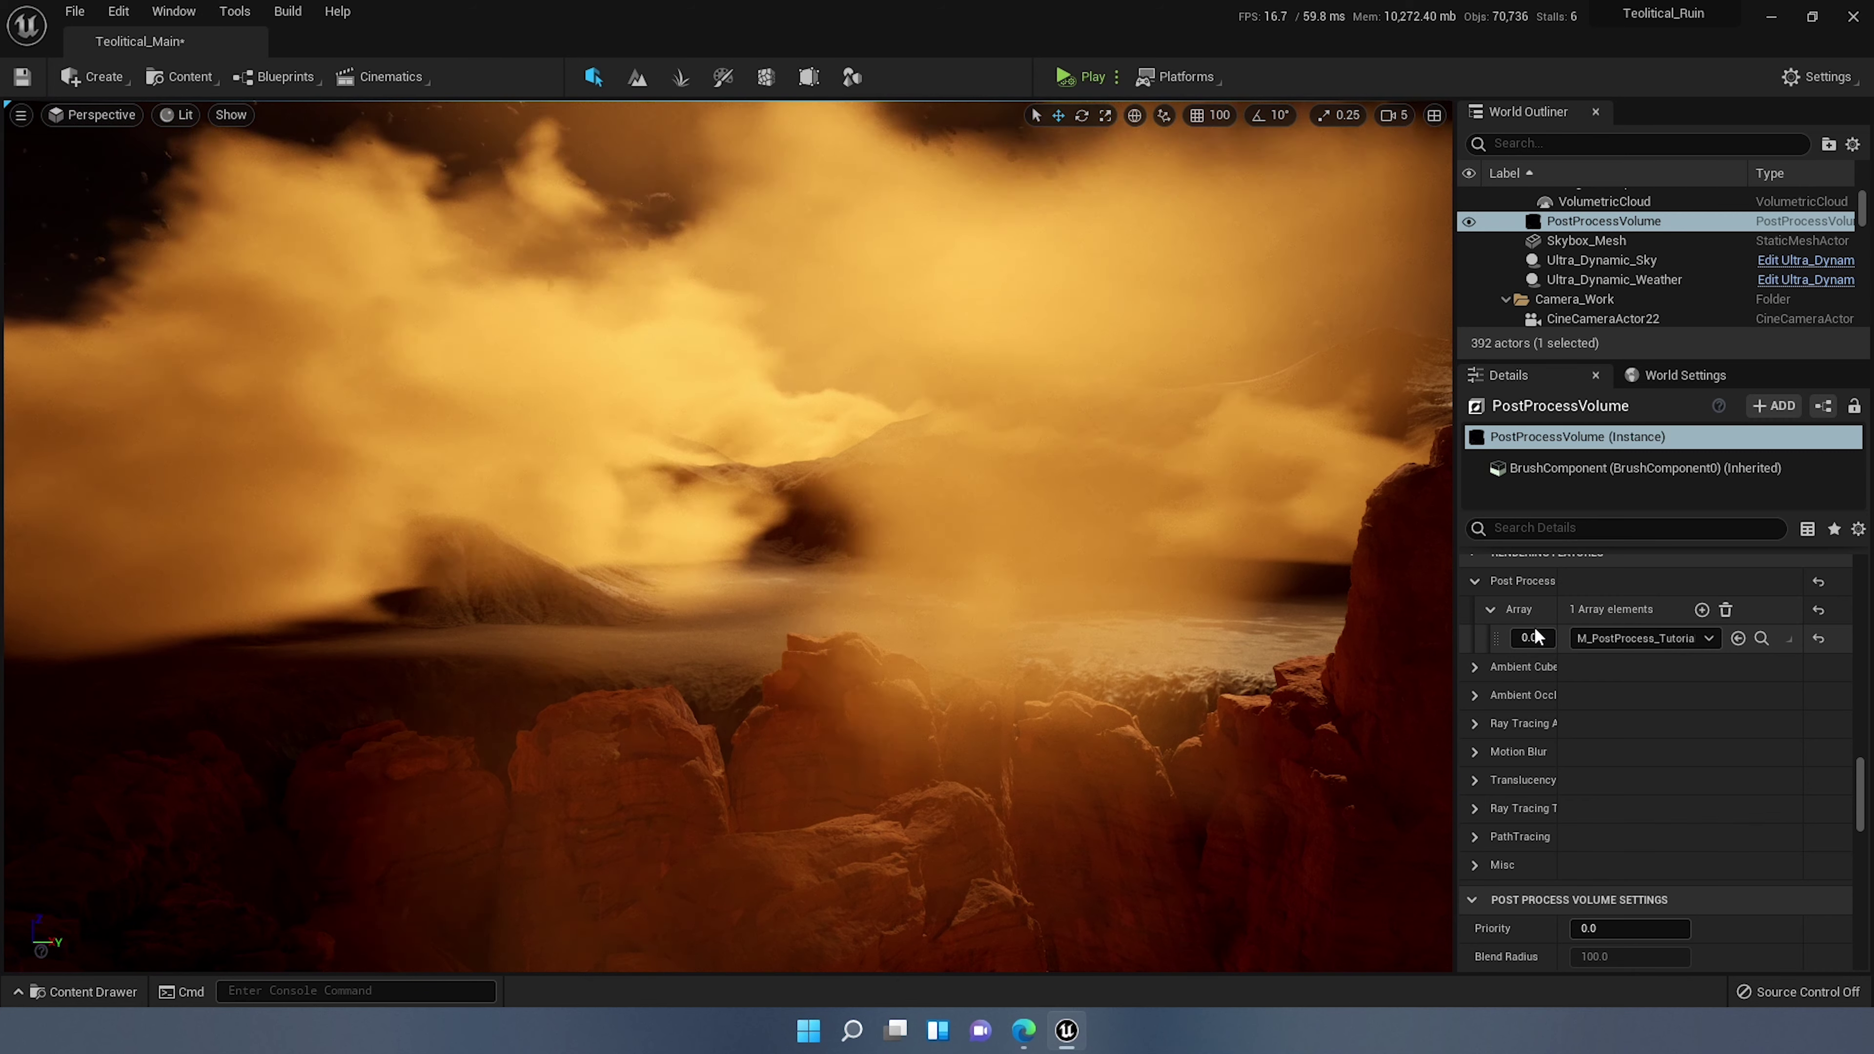
pyautogui.click(1534, 637)
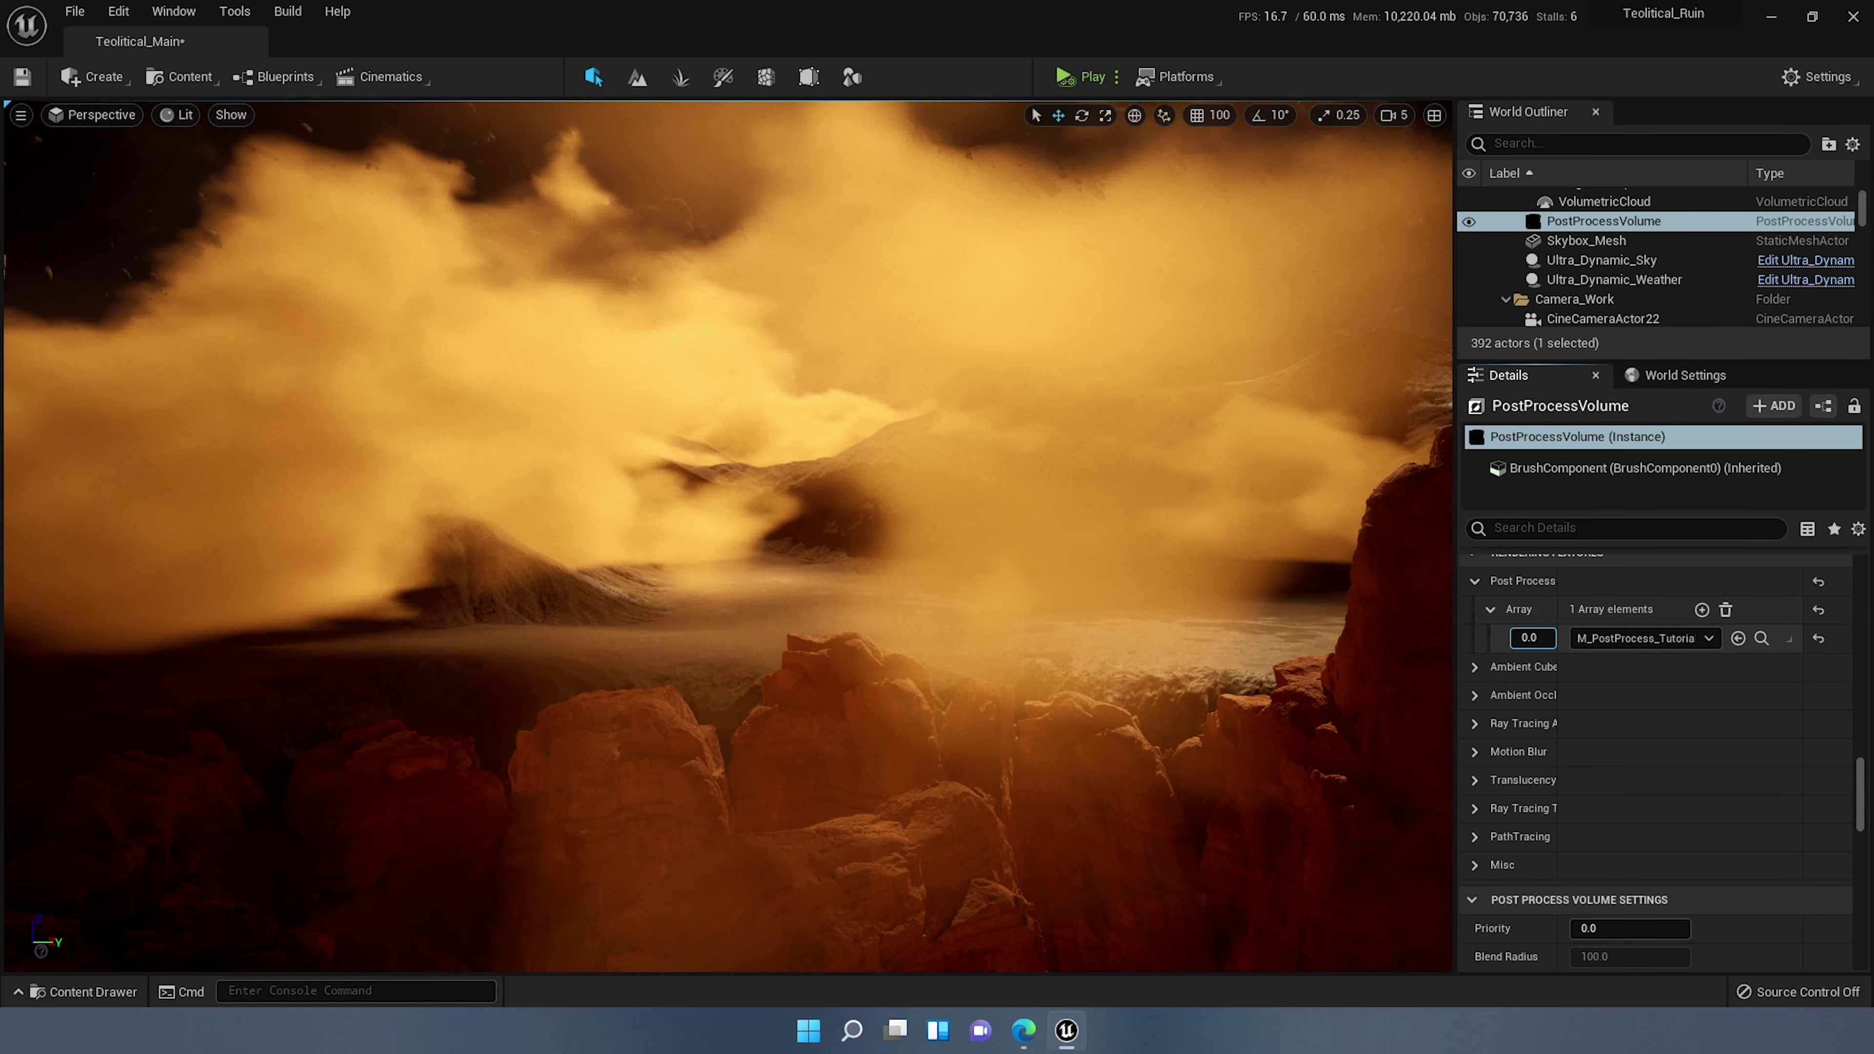
# Step: Fly around the canyon and desert to examine how the sharpening treats near rocks, distant mountains and low clouds
pyautogui.moveTo(728, 536); pyautogui.dragTo(612, 570, button='right')
pyautogui.press('w')
pyautogui.press('Up')
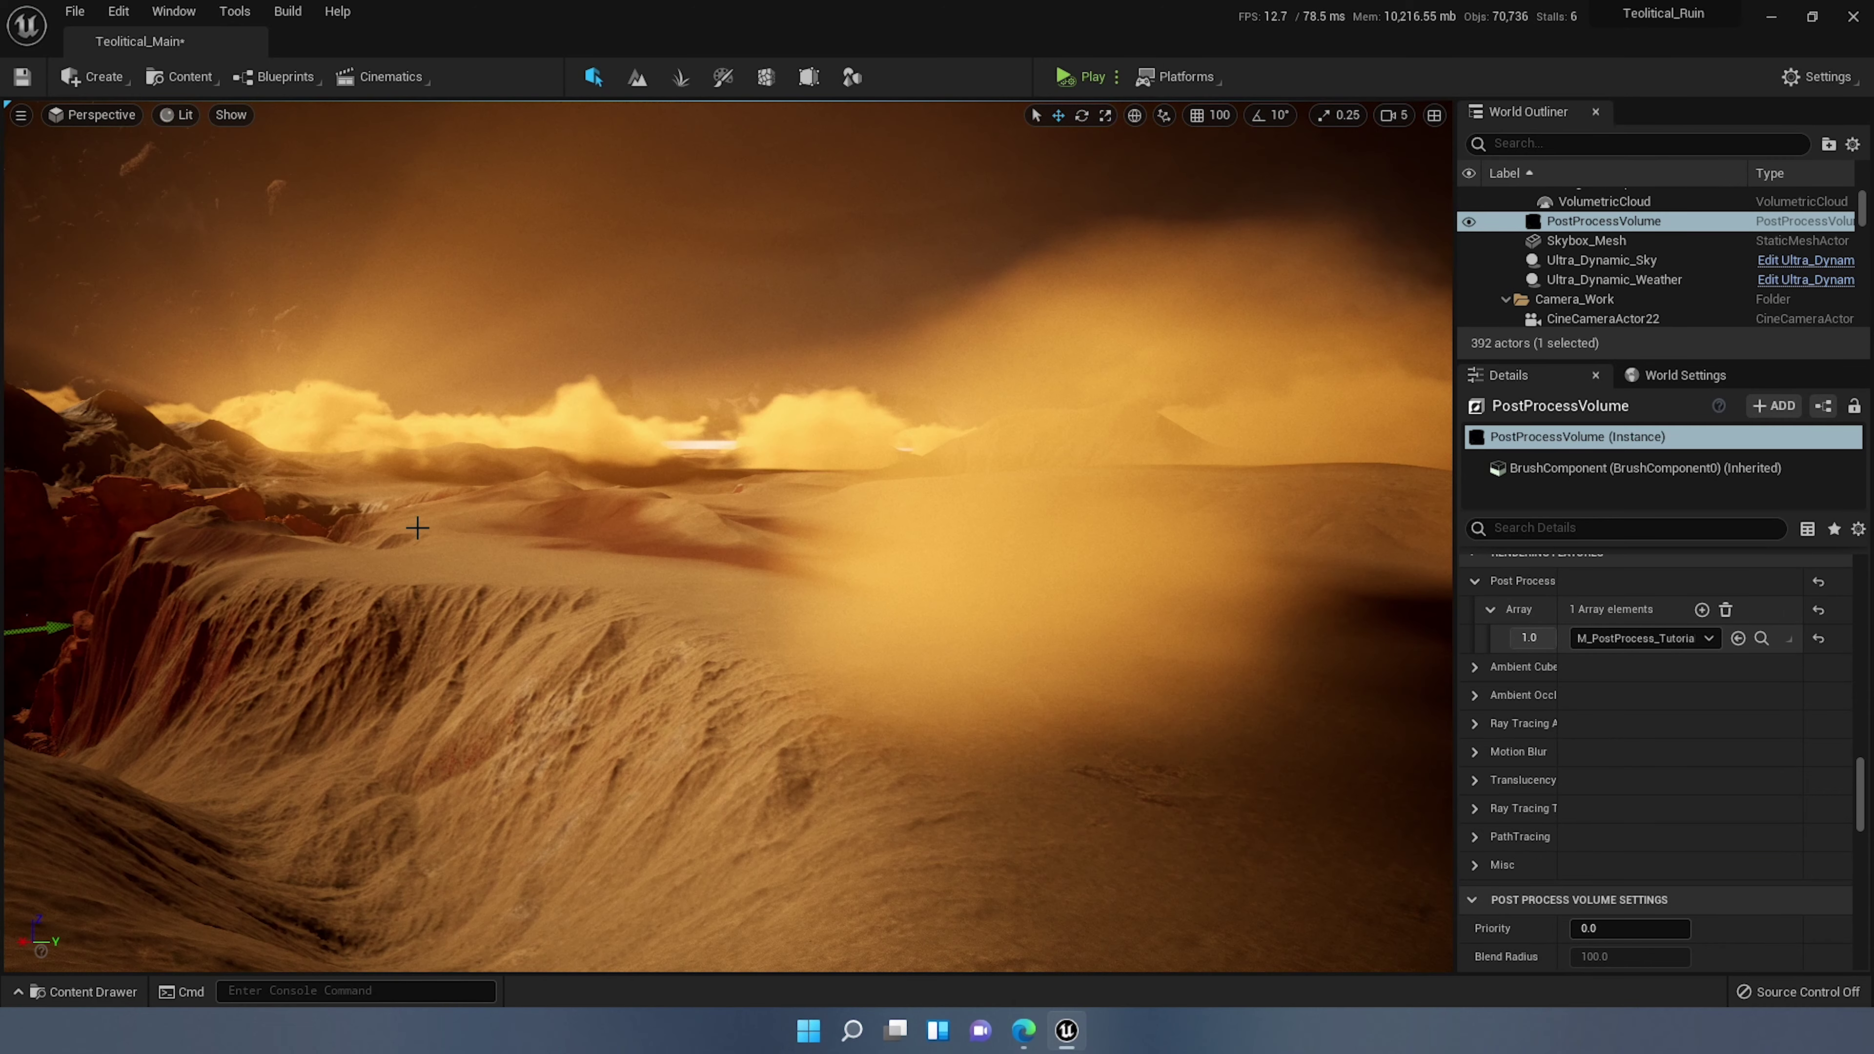
pyautogui.moveTo(296, 468); pyautogui.dragTo(97, 455, button='right')
pyautogui.moveTo(728, 536); pyautogui.dragTo(903, 535, button='right')
pyautogui.press('e')
pyautogui.press('q')
pyautogui.press('a')
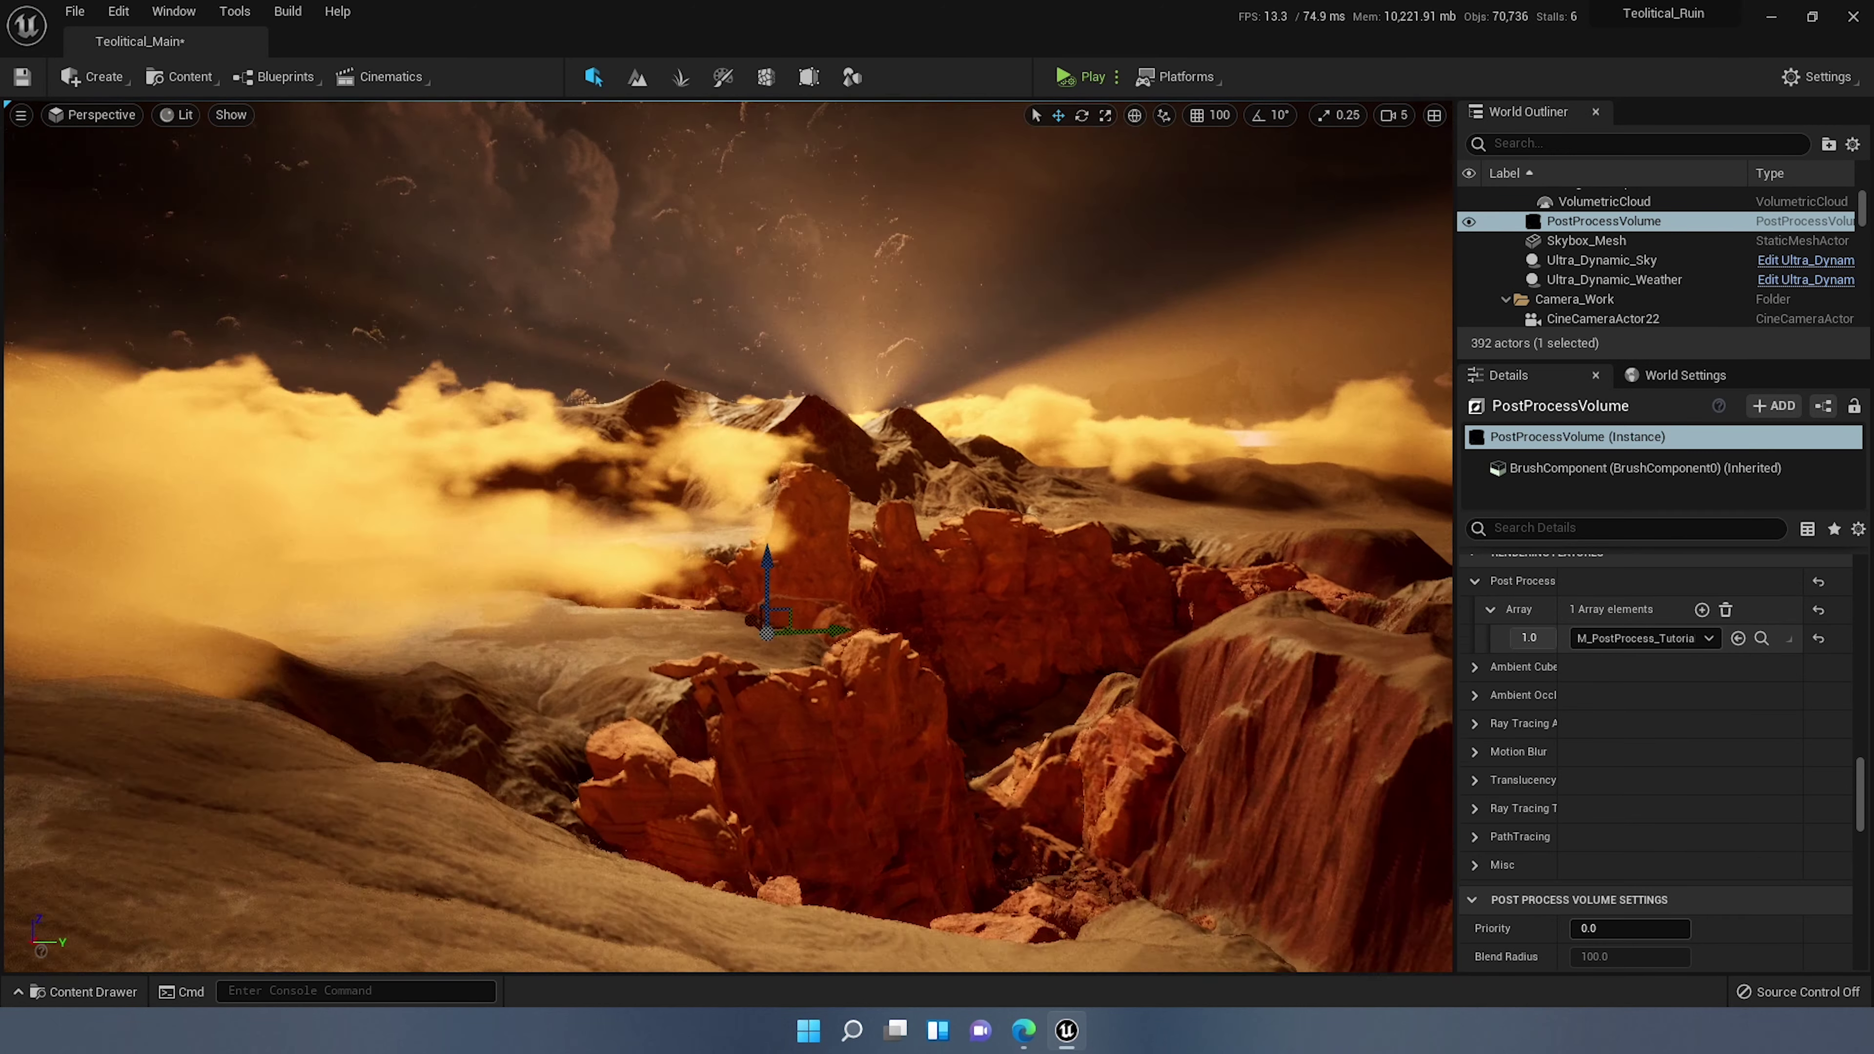
pyautogui.press('a')
pyautogui.moveTo(728, 536); pyautogui.dragTo(743, 558, button='right')
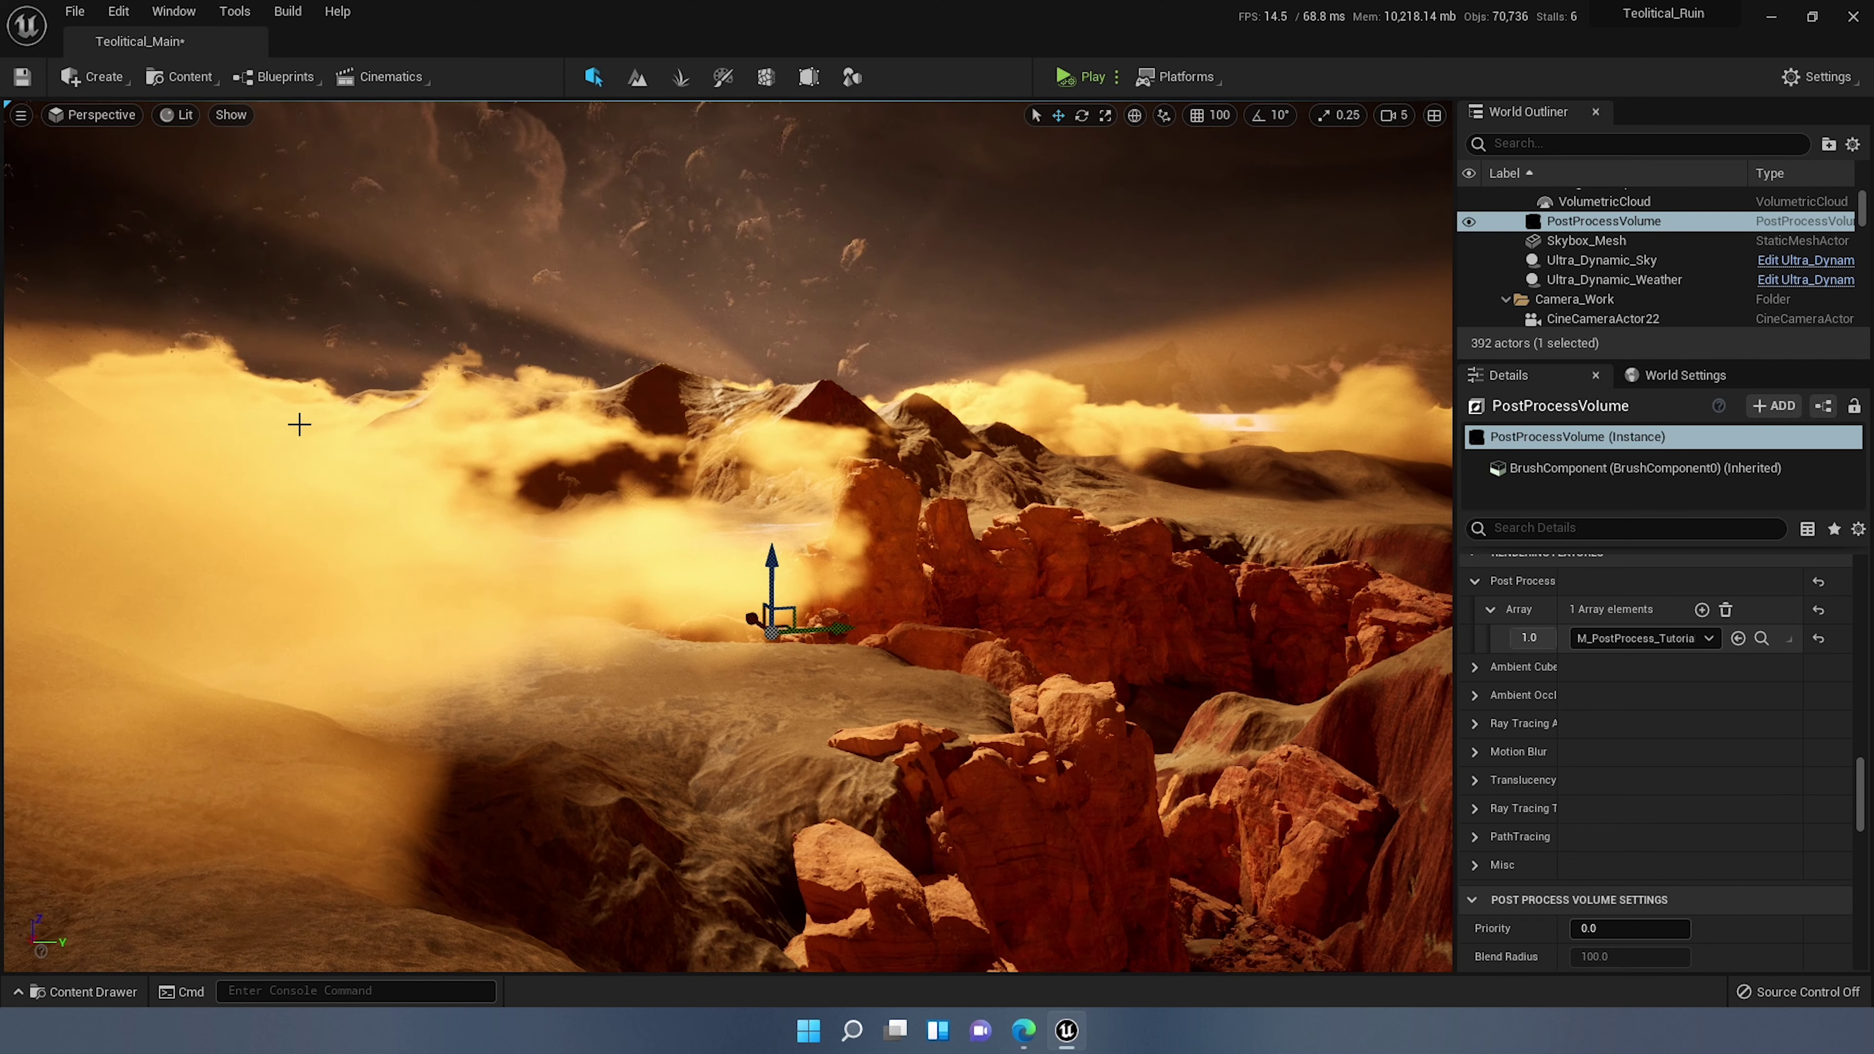
pyautogui.moveTo(552, 457); pyautogui.dragTo(490, 399, button='right')
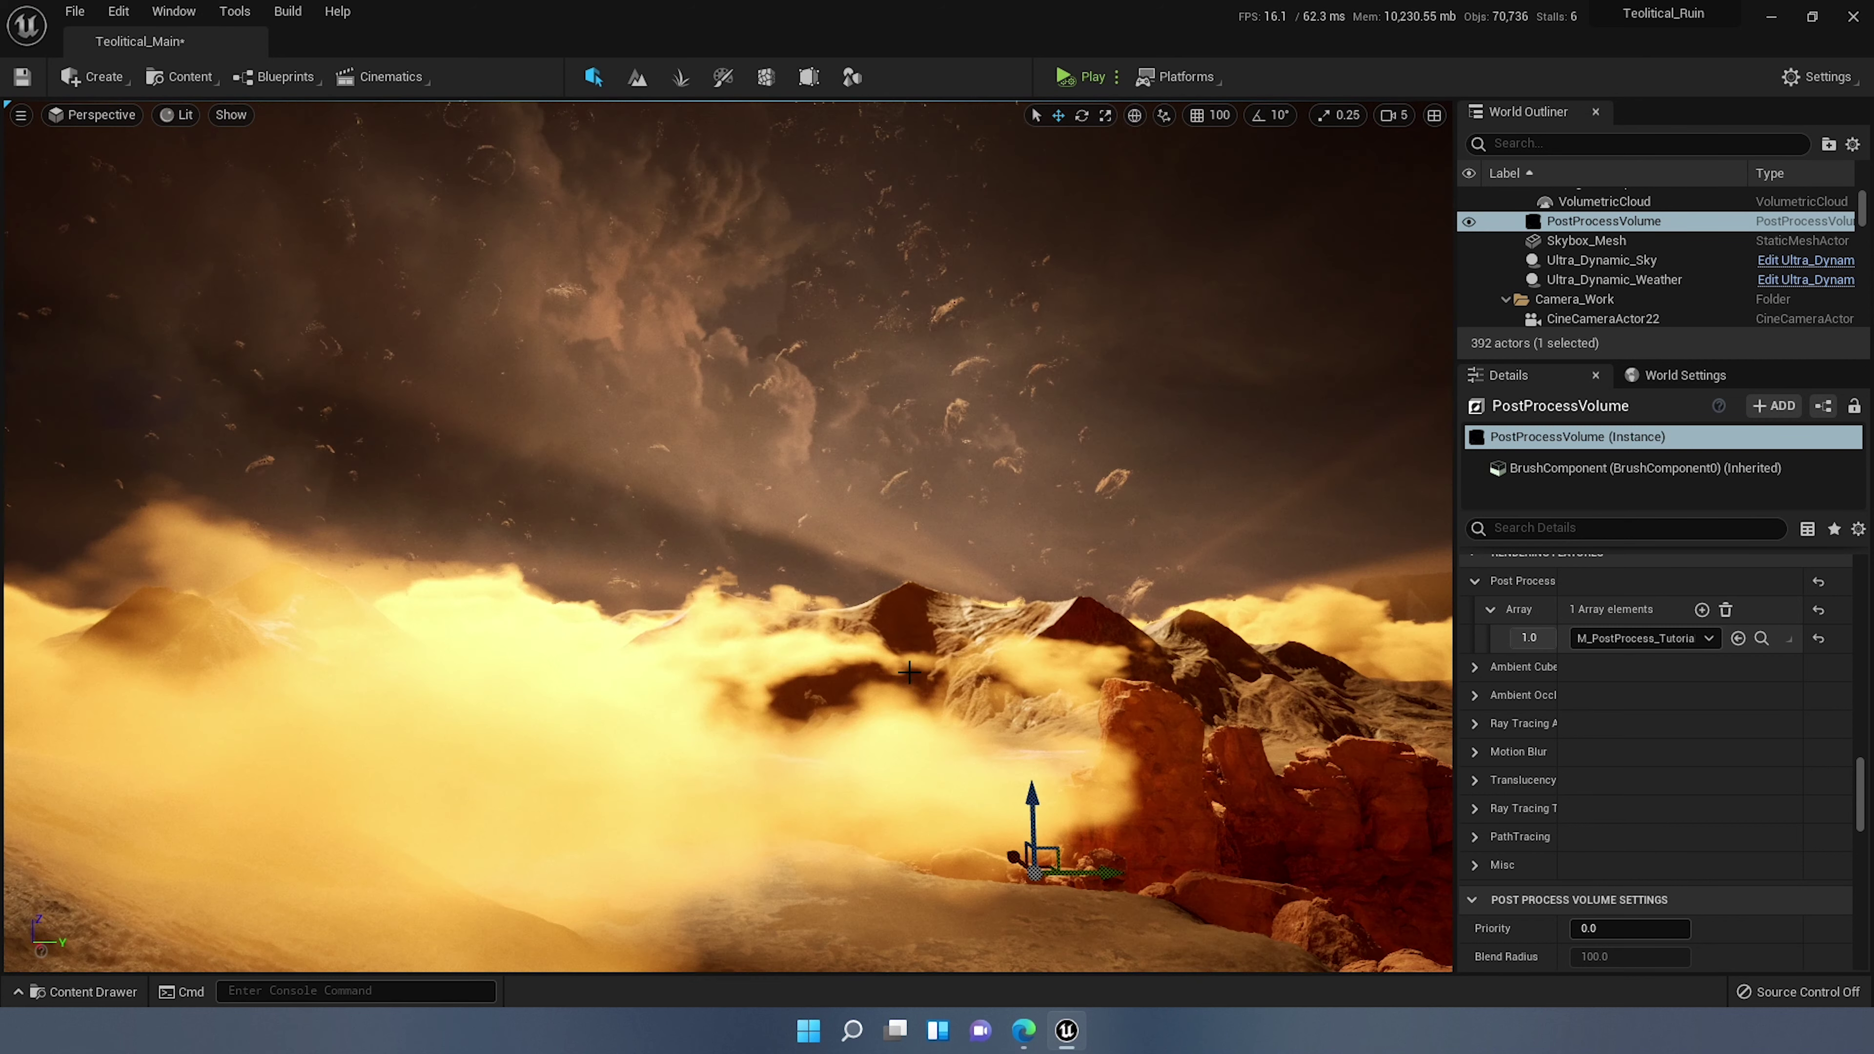
# Step: Locate the volume's assigned post-process material instance among the assets, open it and switch to the M_PostProcess_Tutorial material graph
pyautogui.click(1066, 1030)
pyautogui.click(1067, 1030)
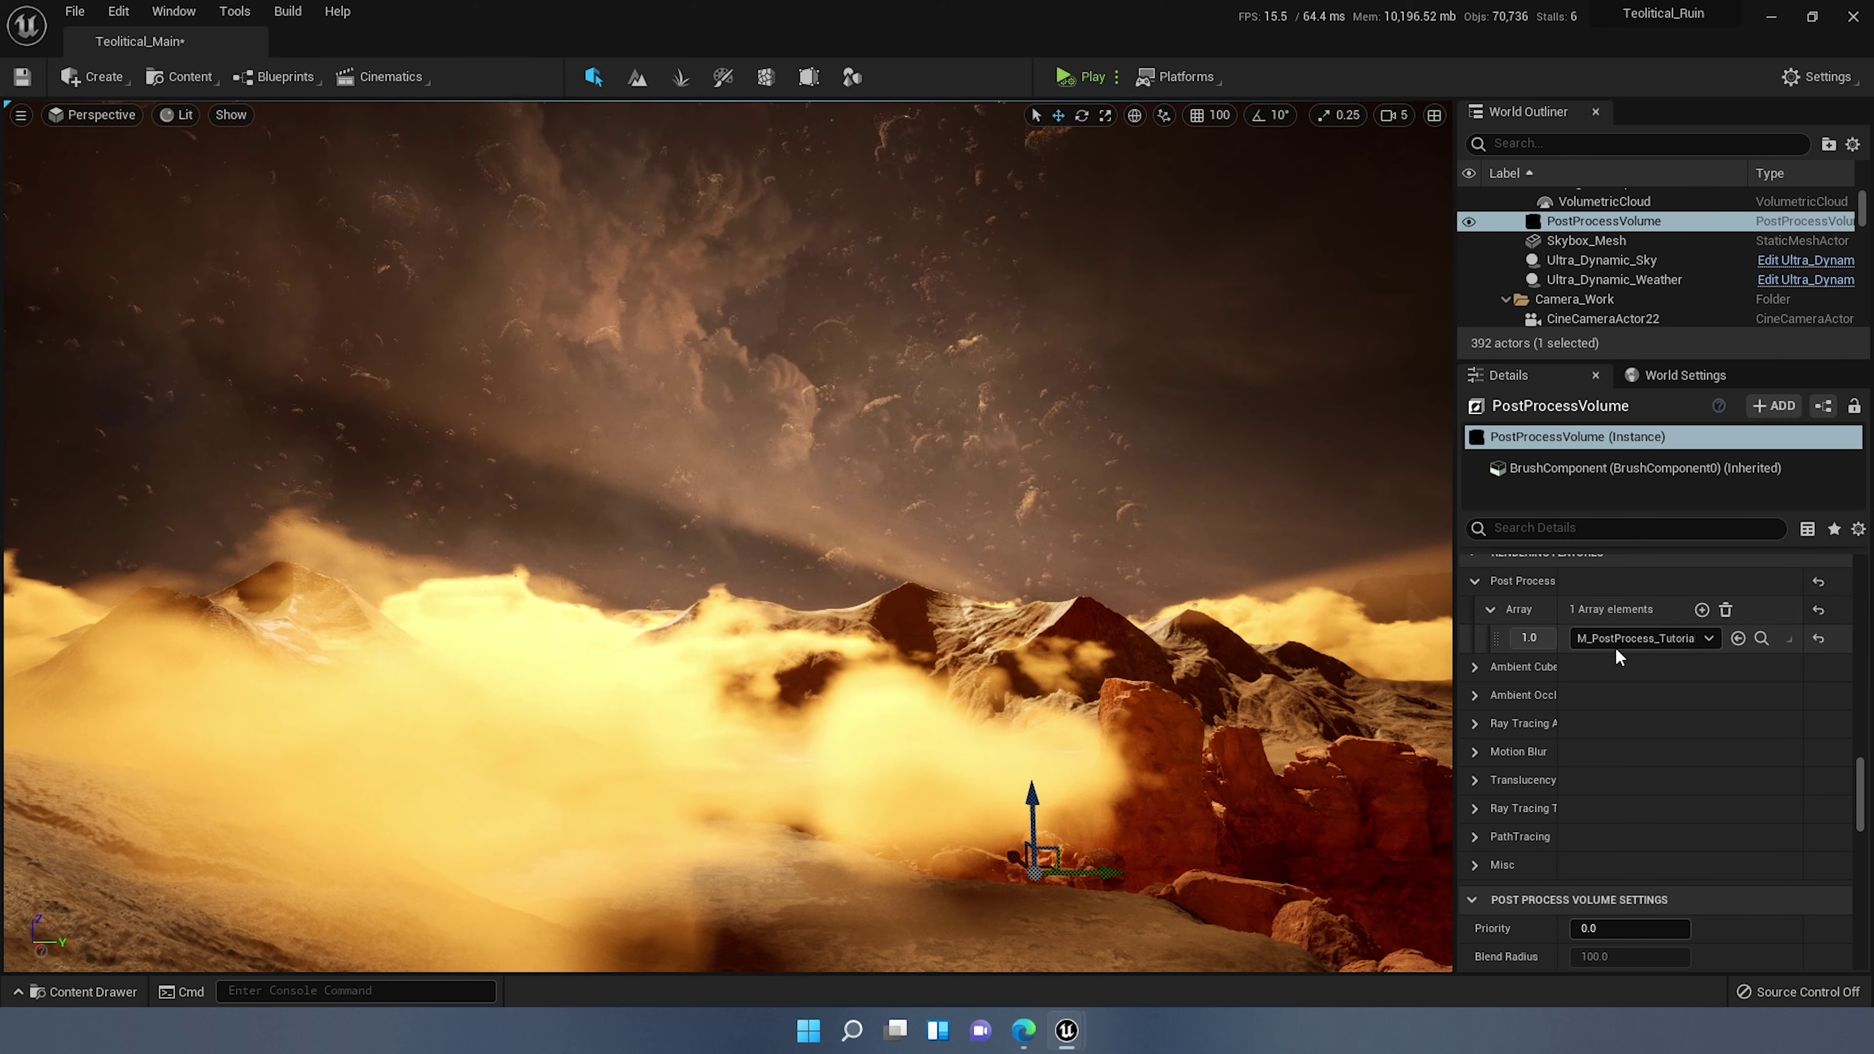
pyautogui.click(1760, 638)
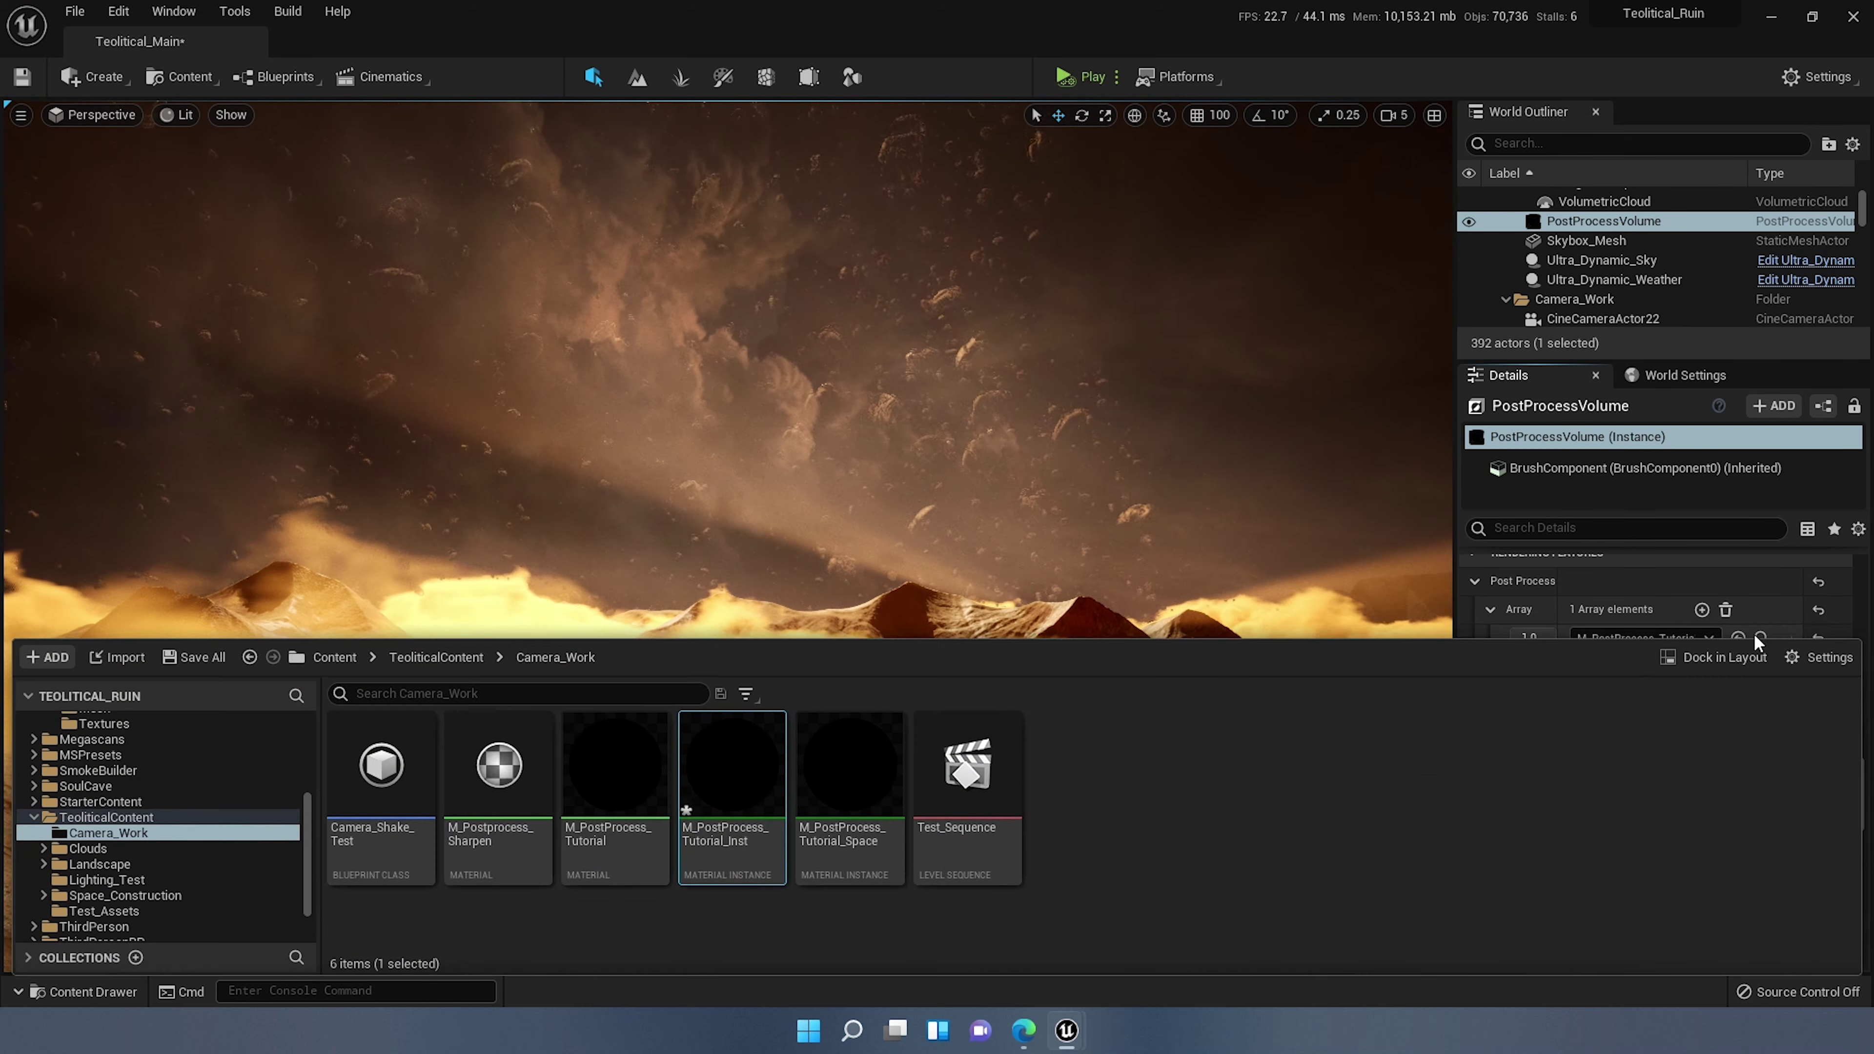
pyautogui.doubleClick(760, 778)
pyautogui.click(323, 42)
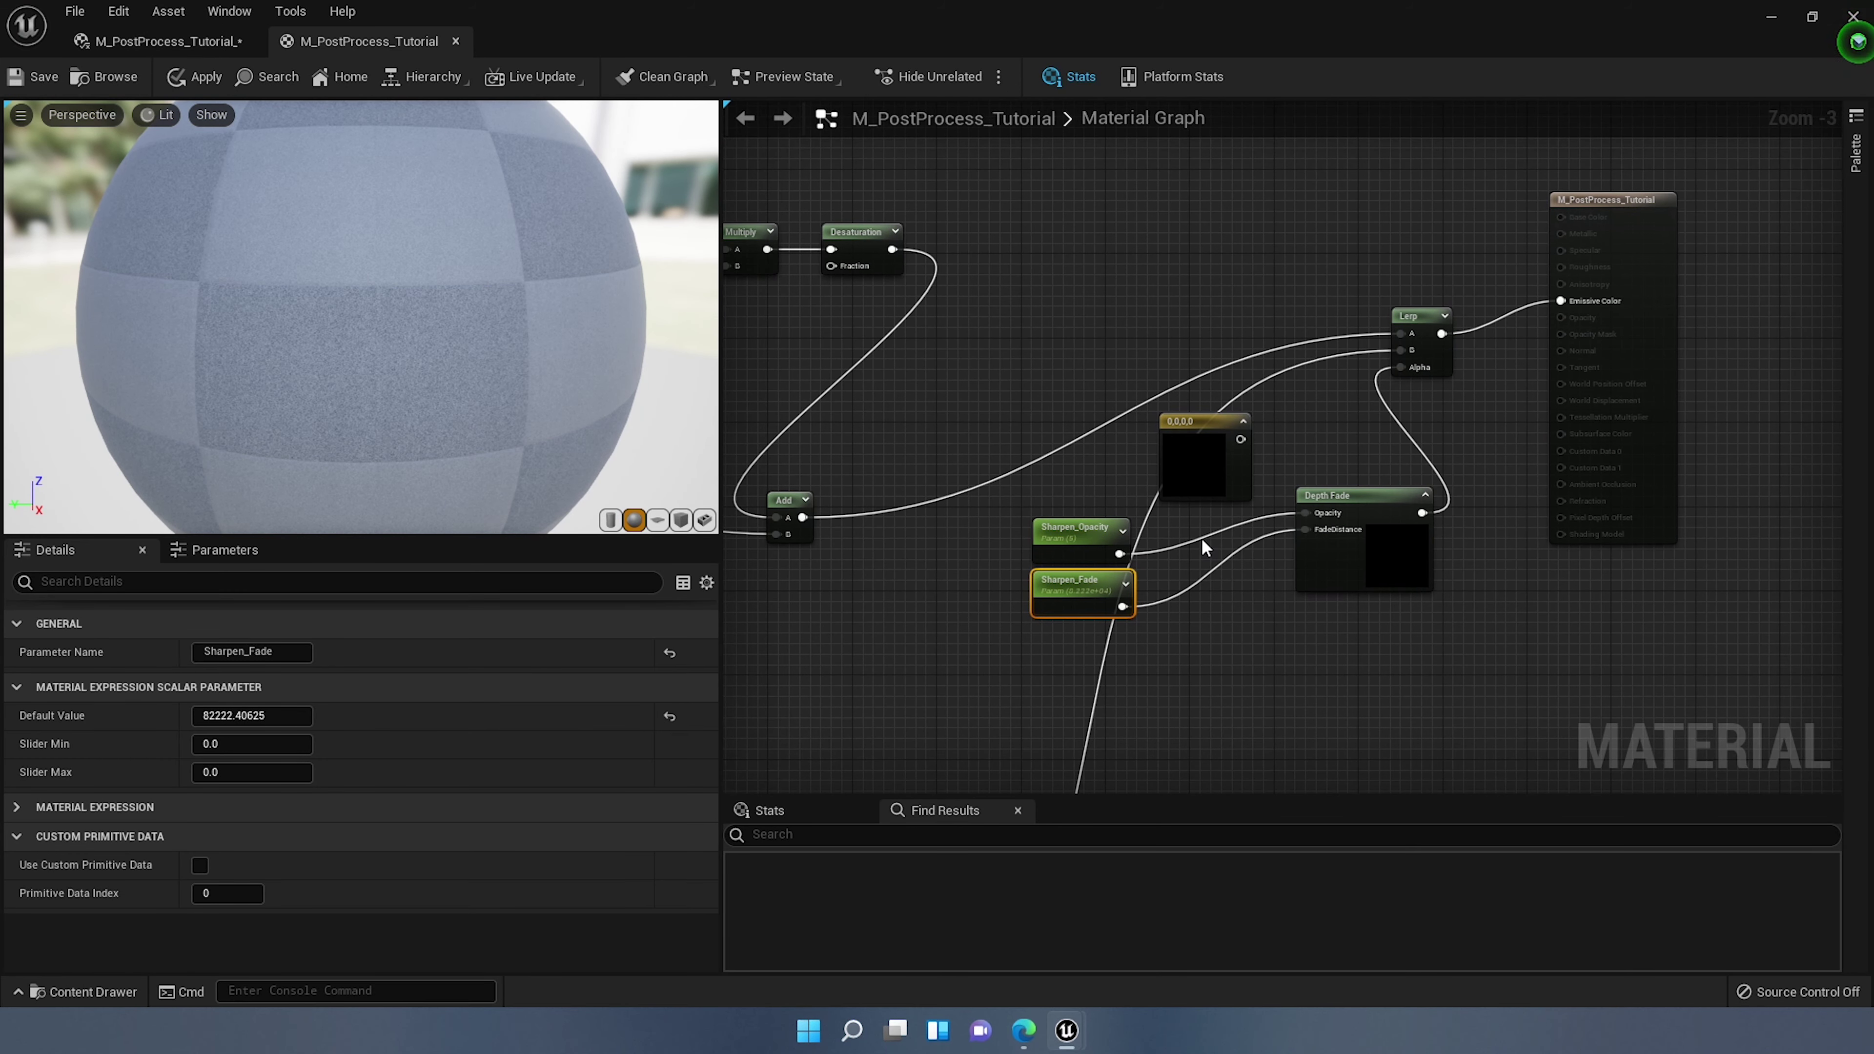
# Step: Examine the Sharpen_Opacity, Sharpen_Fade and Depth Fade nodes driving the Lerp's Alpha, and return to the level viewport
pyautogui.scroll(2, 1204, 544)
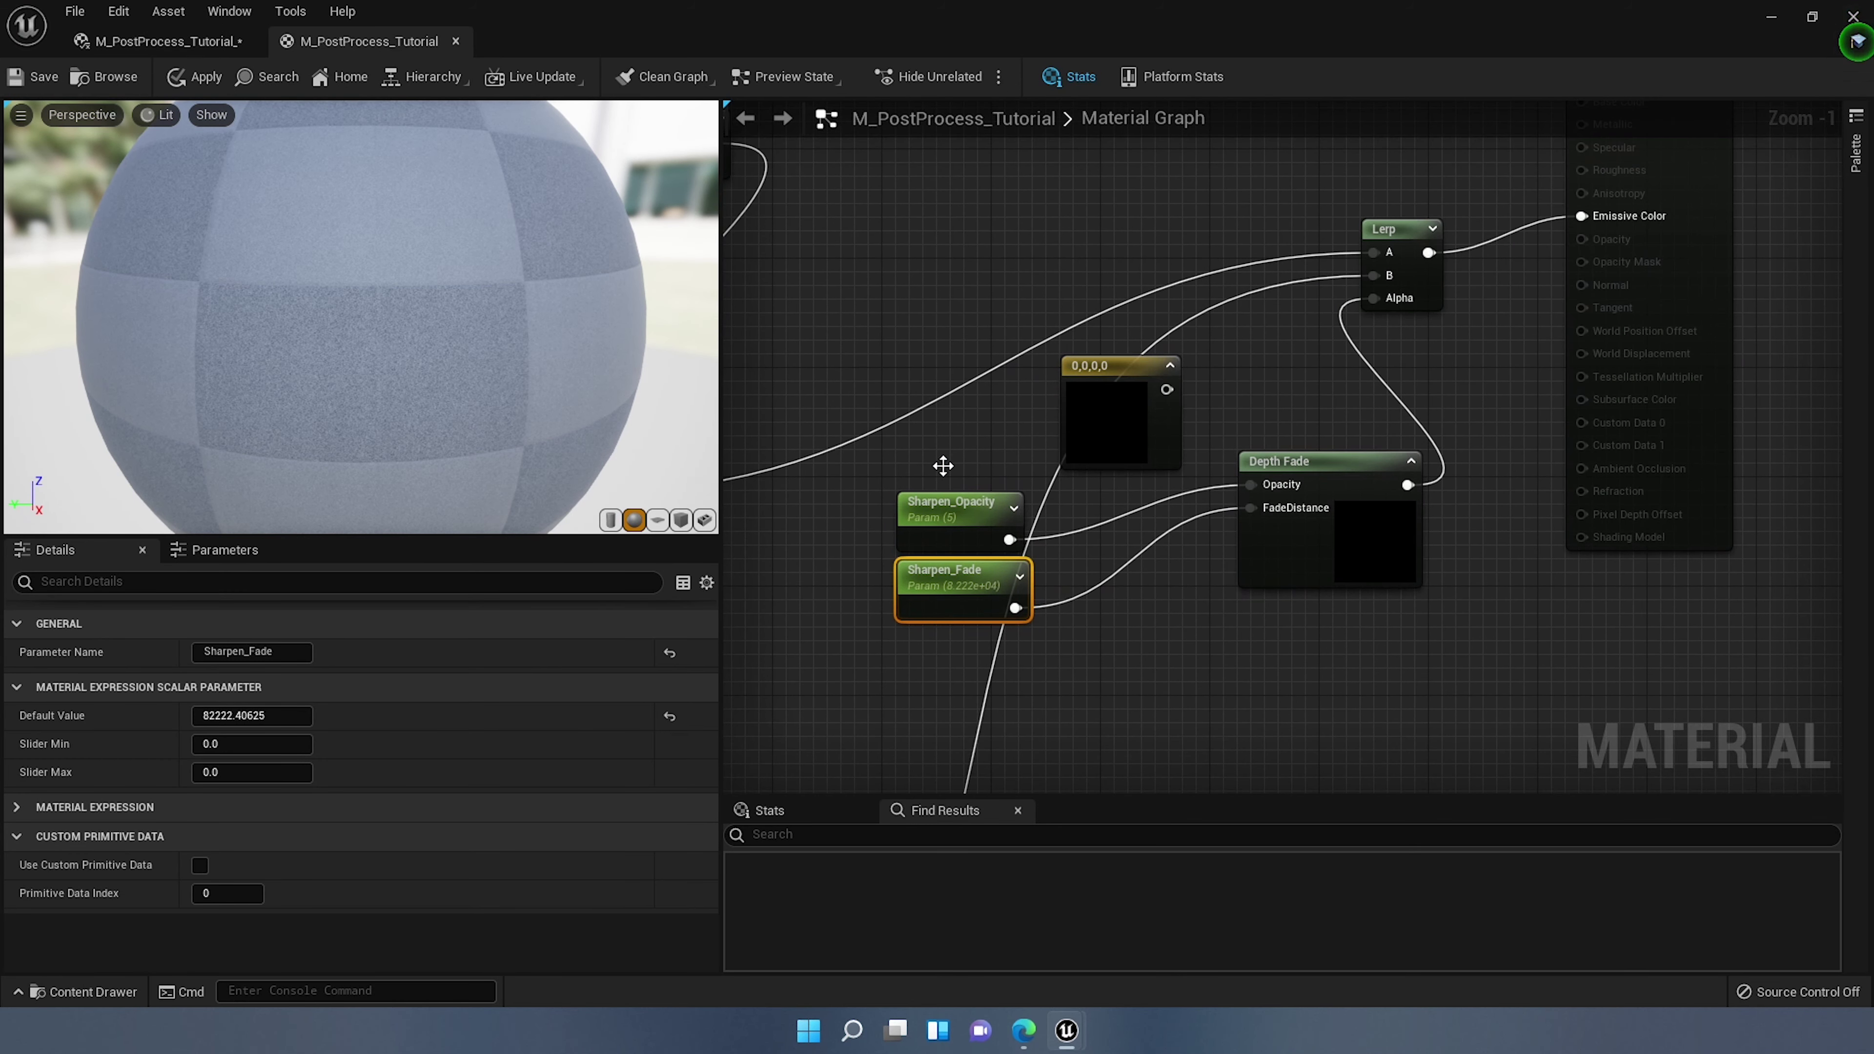
pyautogui.scroll(-3, 1226, 473)
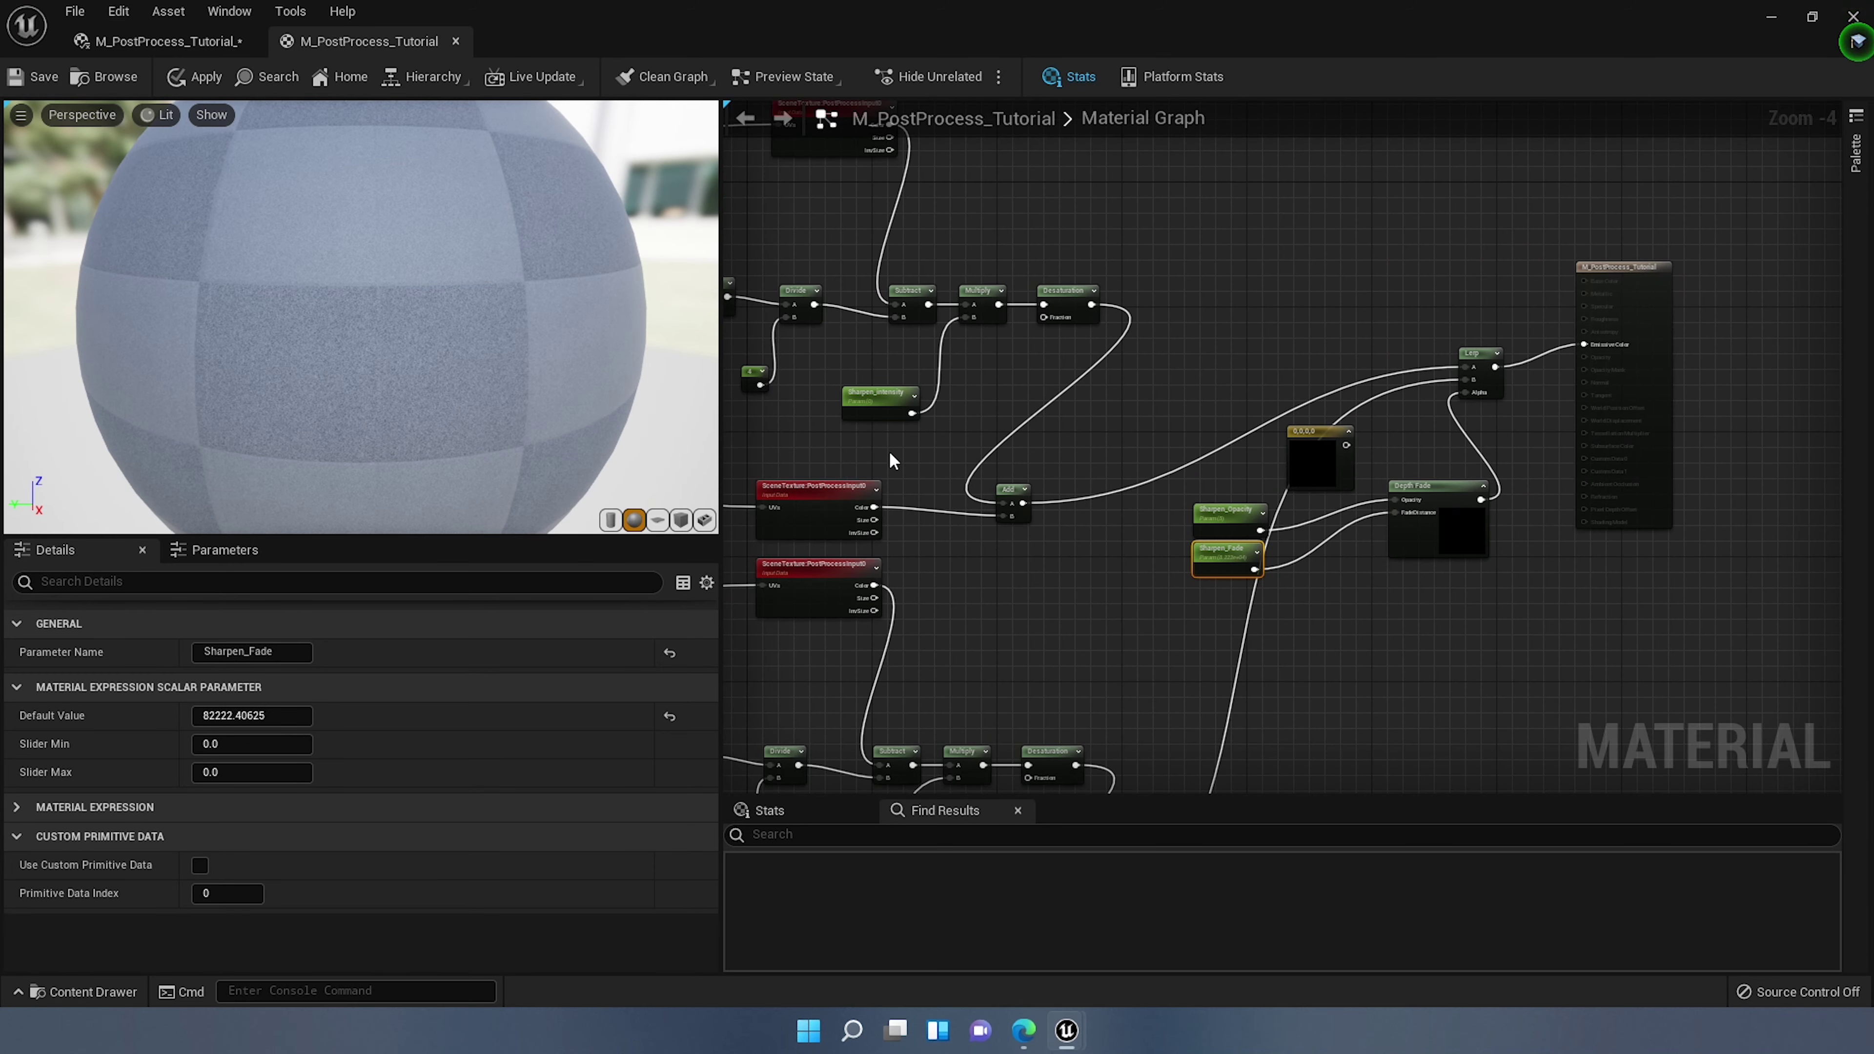
pyautogui.scroll(2, 1169, 515)
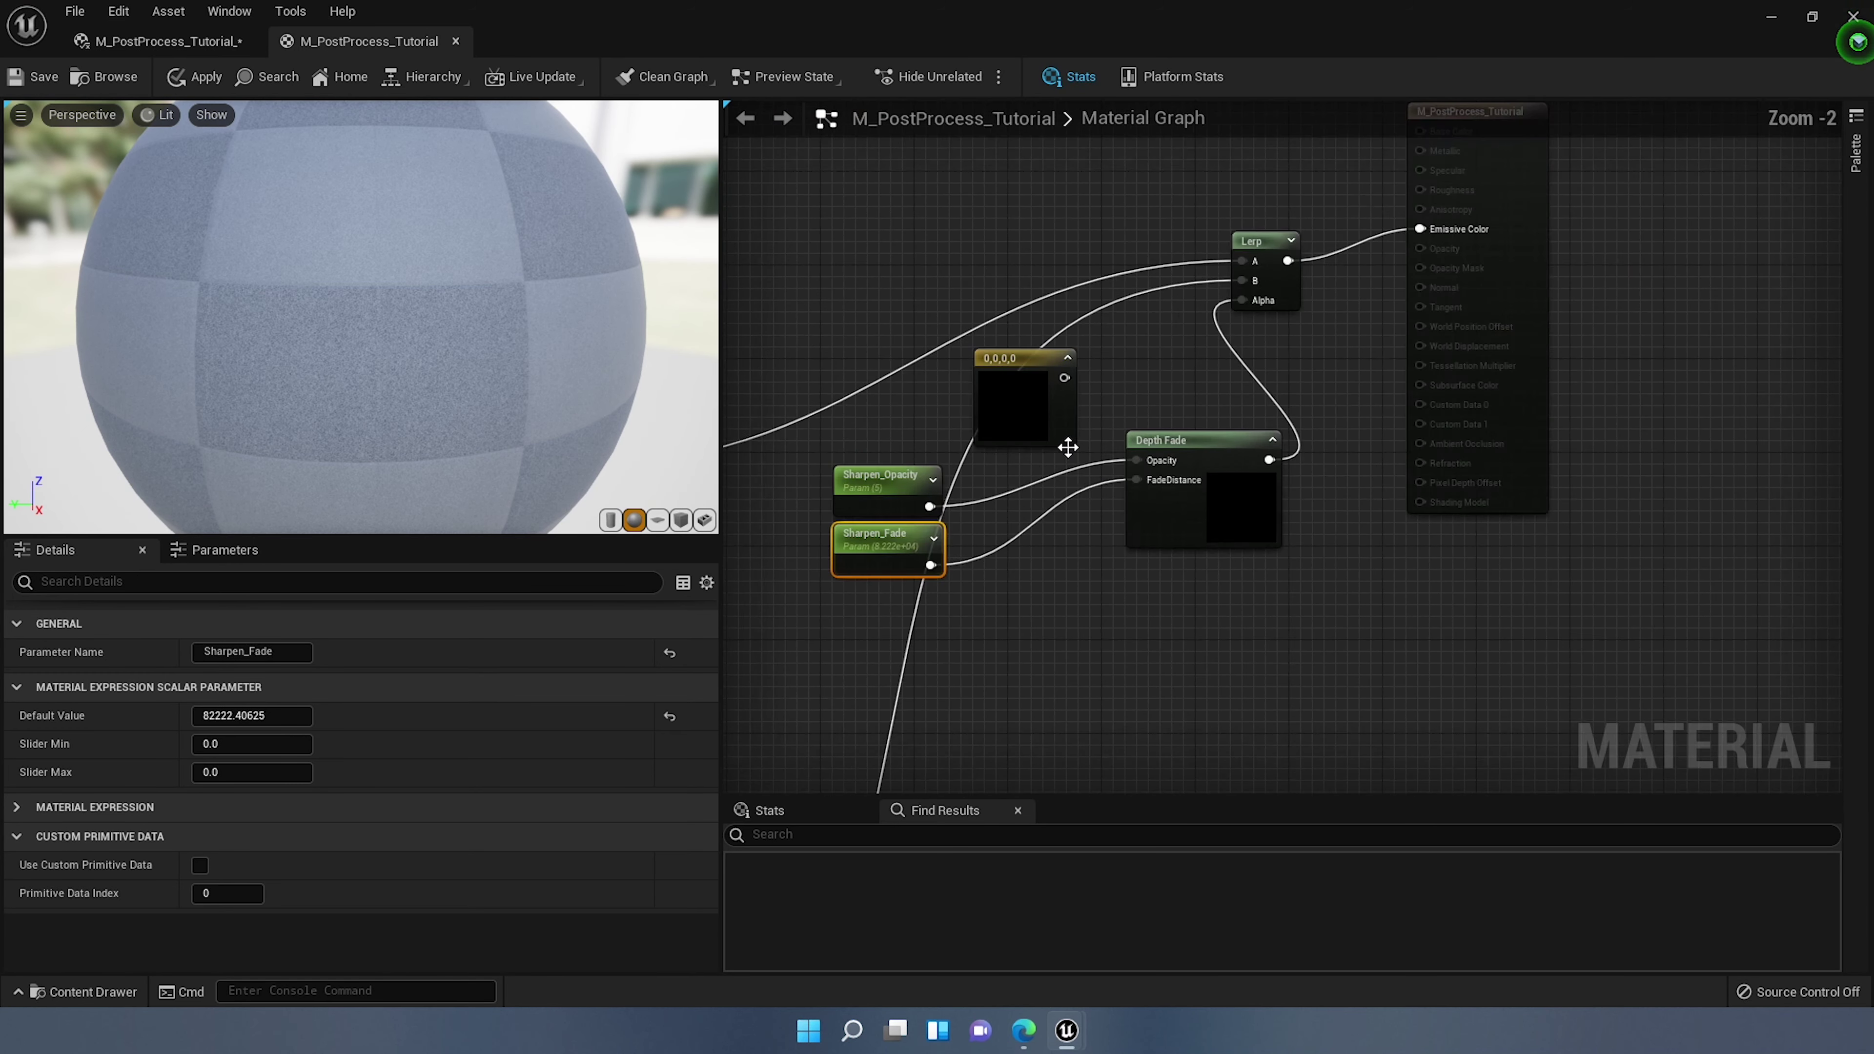
pyautogui.scroll(3, 1166, 428)
pyautogui.moveTo(1222, 381); pyautogui.dragTo(1284, 448, button='right')
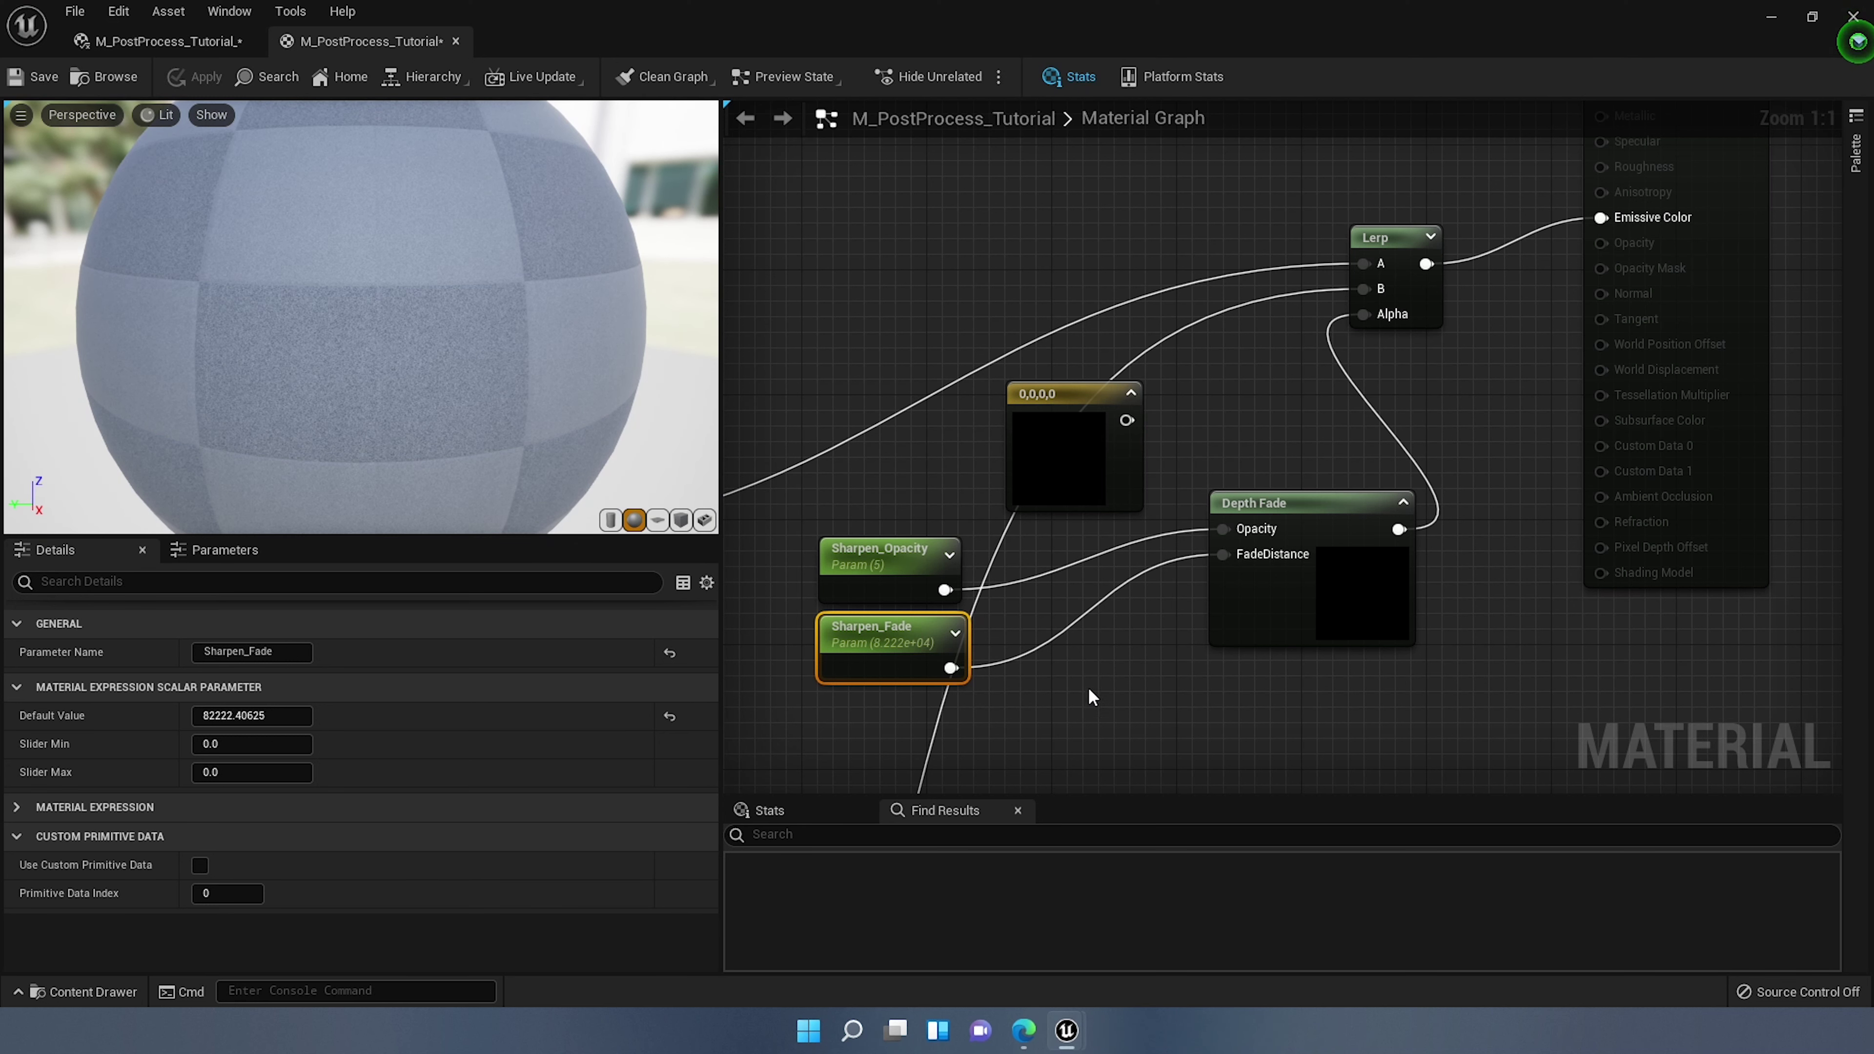
pyautogui.click(1771, 17)
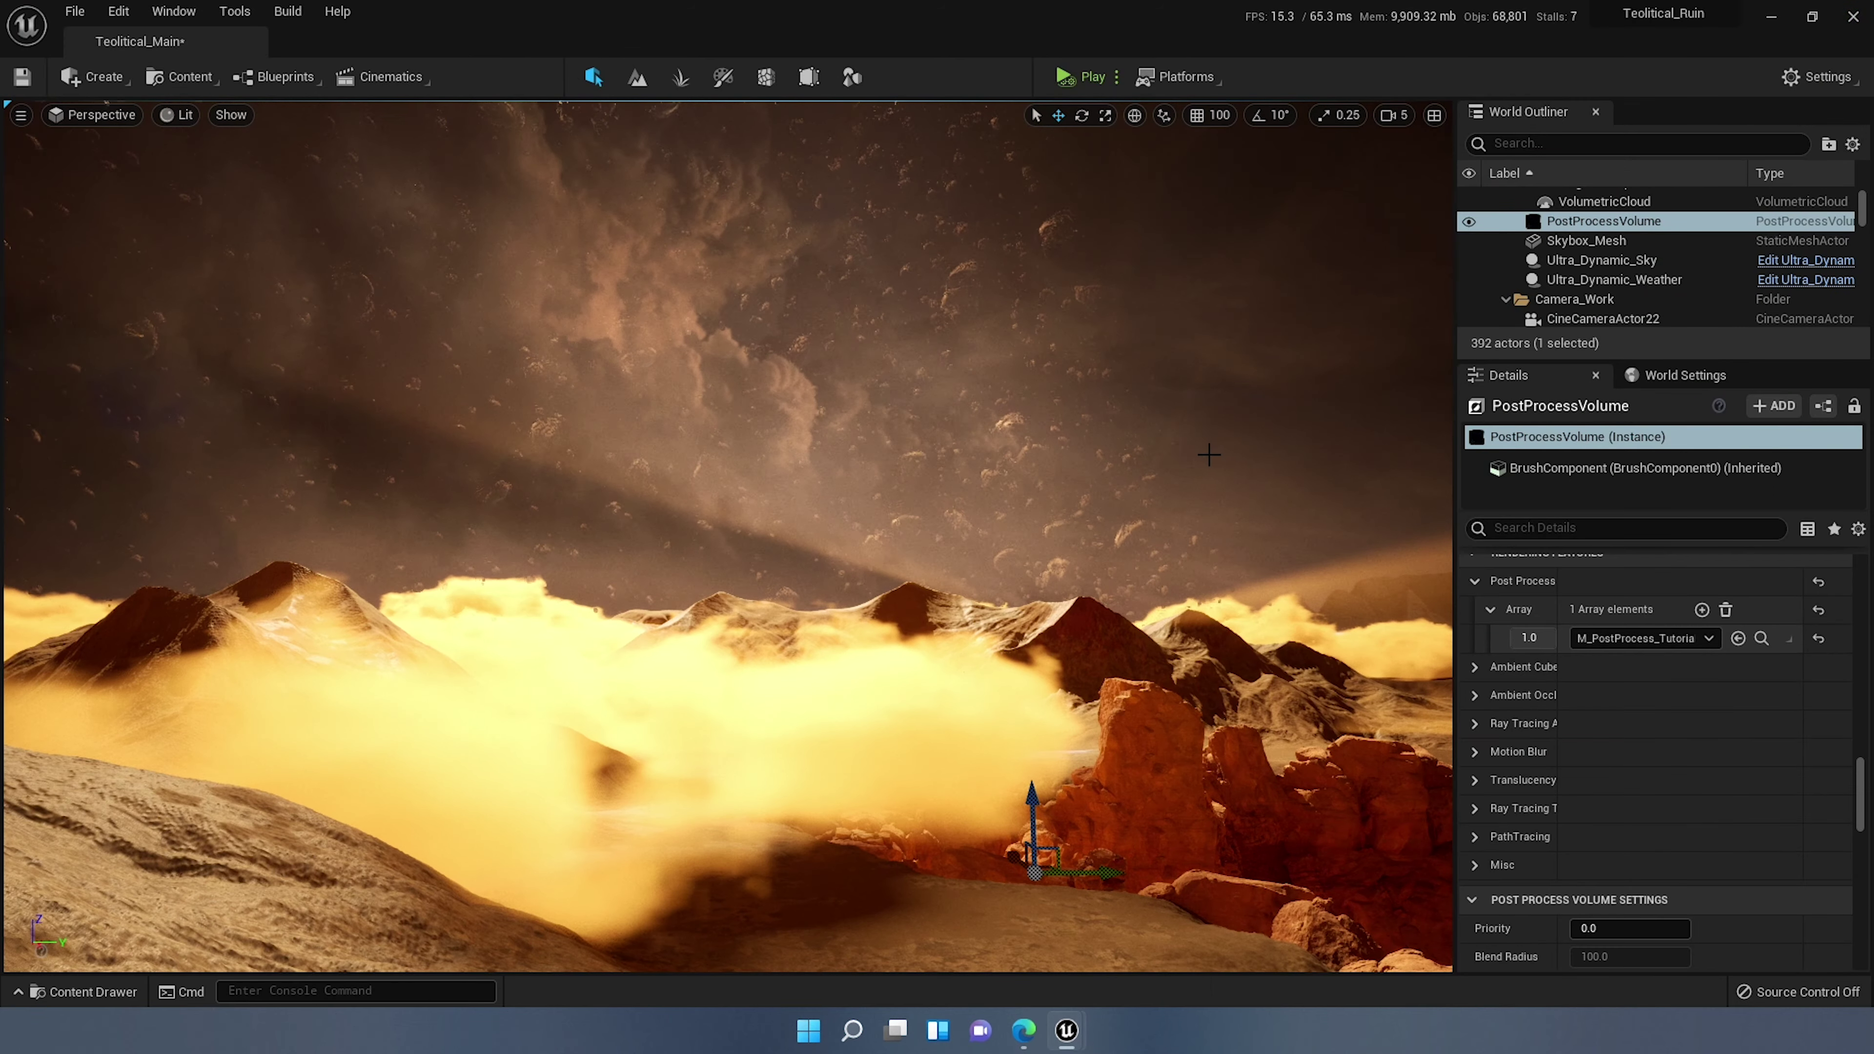